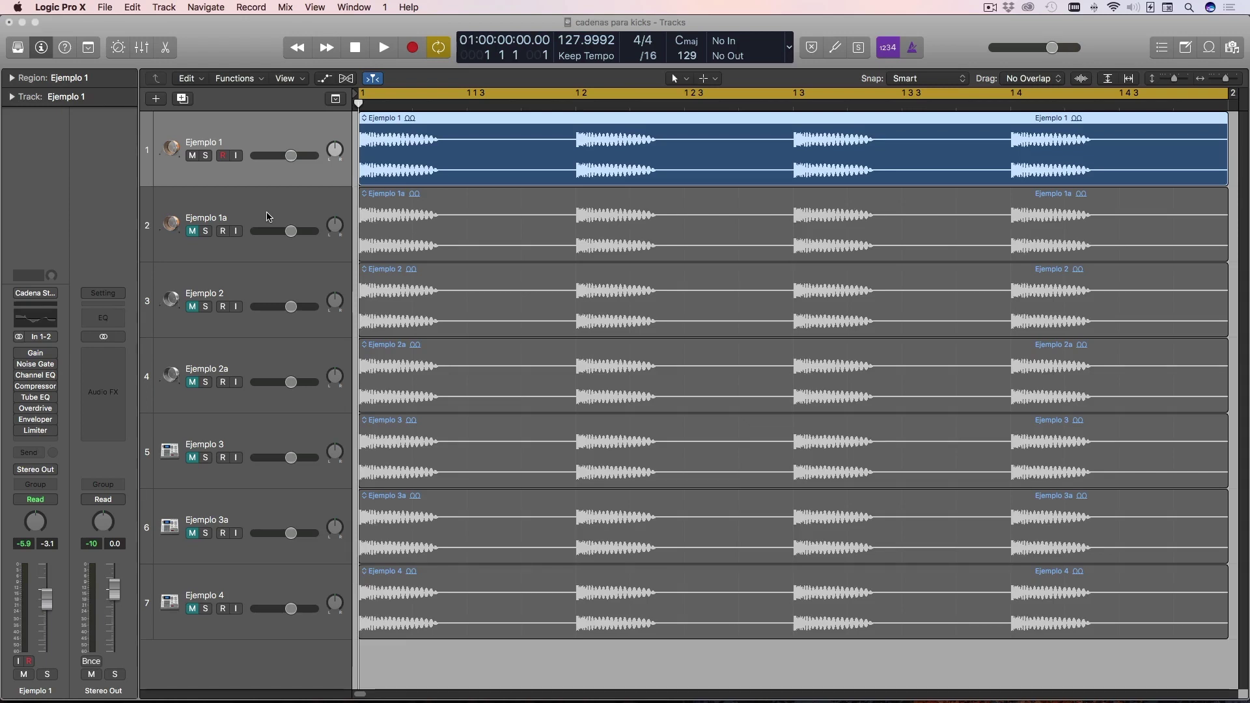
# Step: Audition the Ejemplo 1 kick loop with its plug-ins bypassed, stopping playback after listening
pyautogui.click(459, 163)
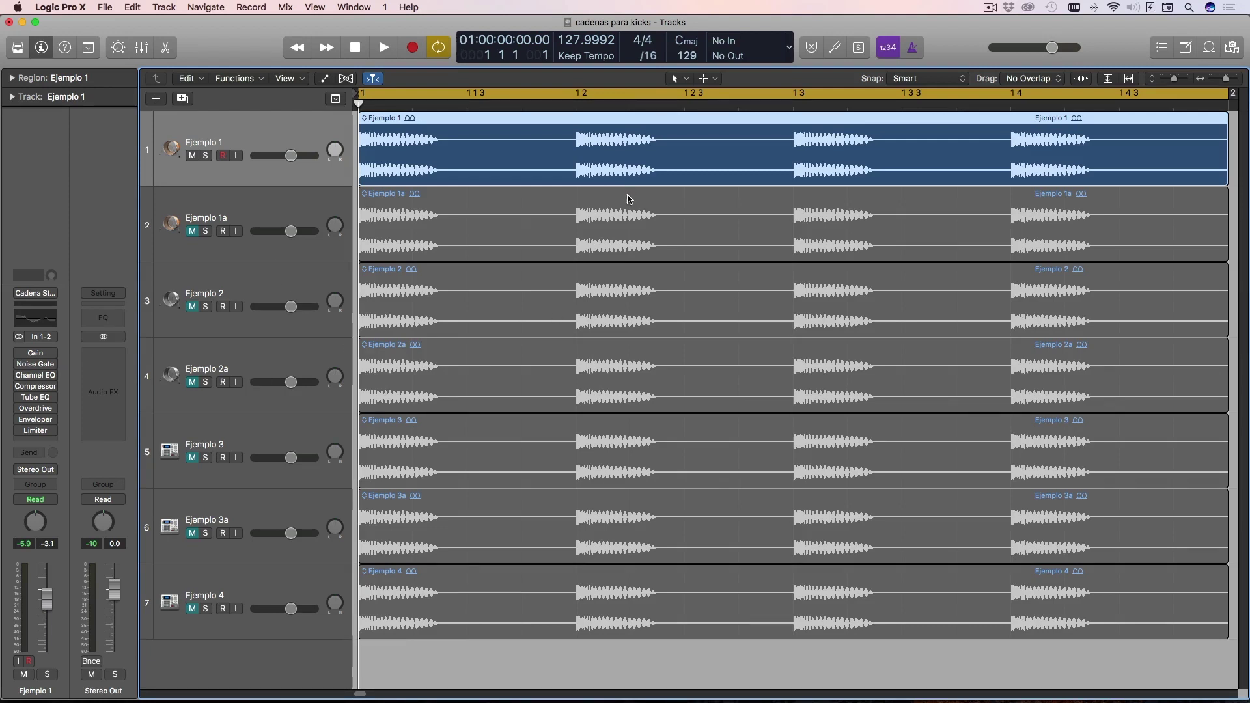
pyautogui.press('space')
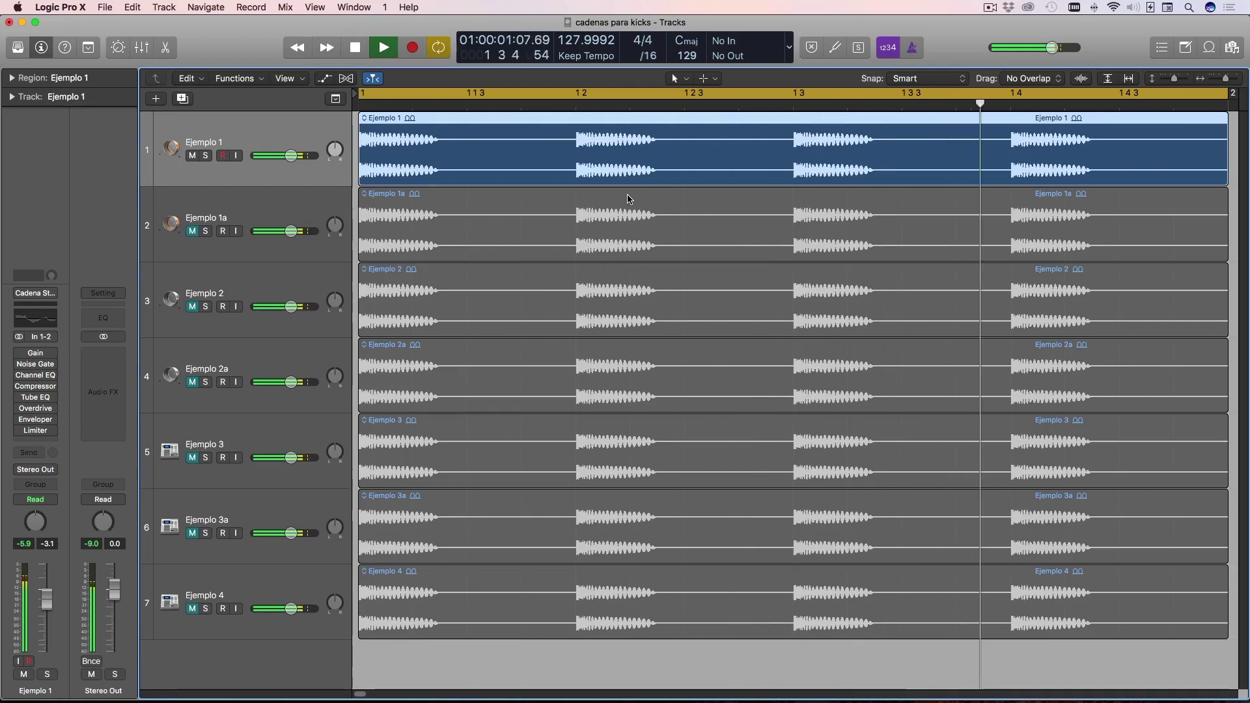
pyautogui.press('space')
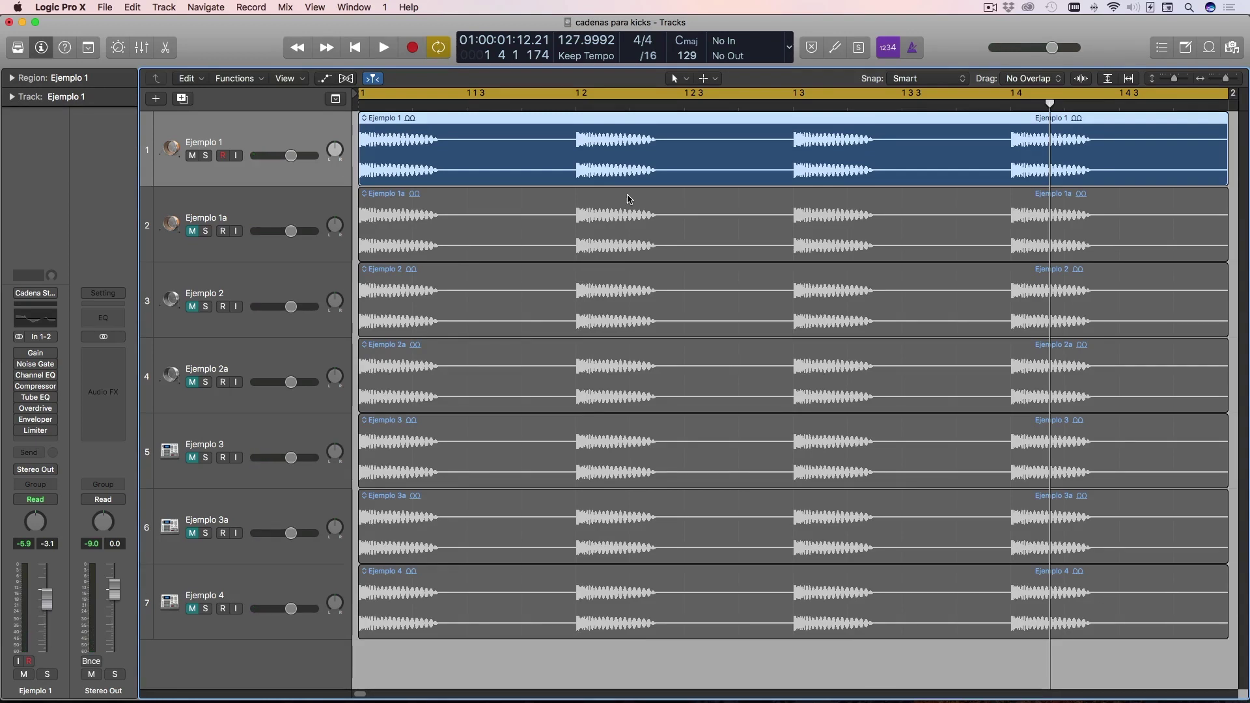
# Step: Insert a stereo Channel EQ before the Gain plug-in on Ejemplo 1 and play the kick through its analyzer
pyautogui.click(46, 326)
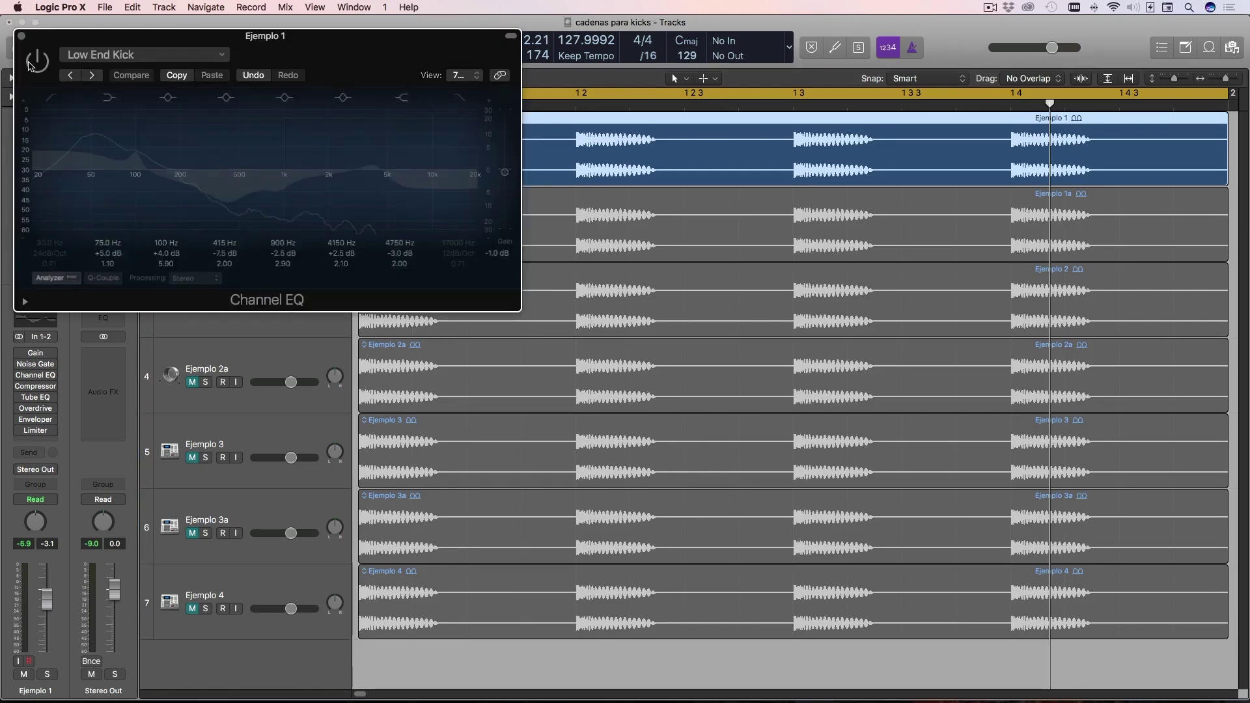
pyautogui.click(21, 36)
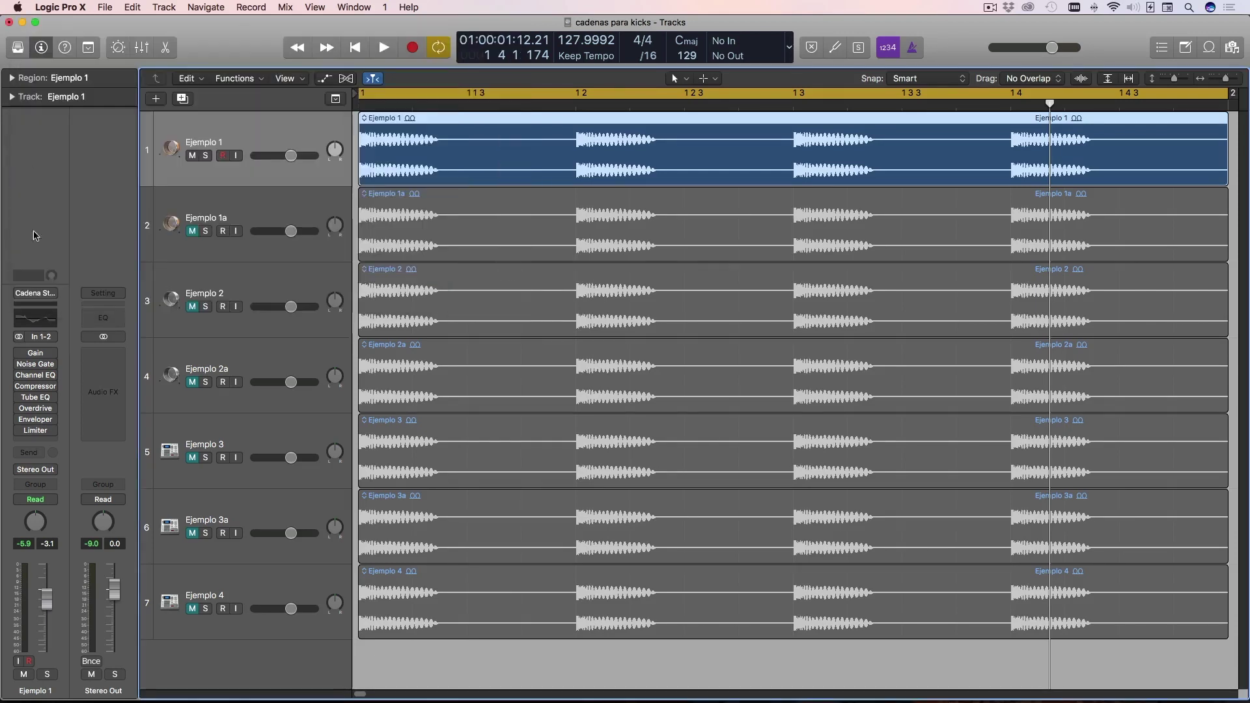
pyautogui.click(46, 350)
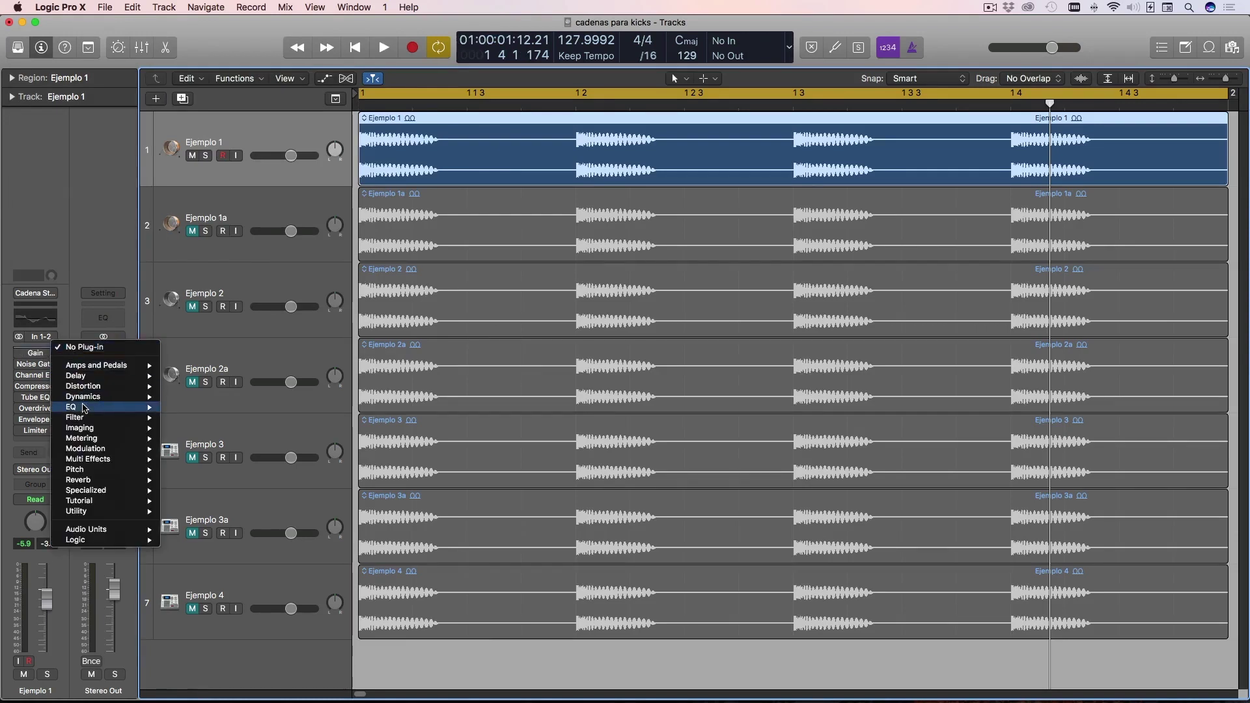
pyautogui.moveTo(85, 408)
pyautogui.moveTo(226, 368)
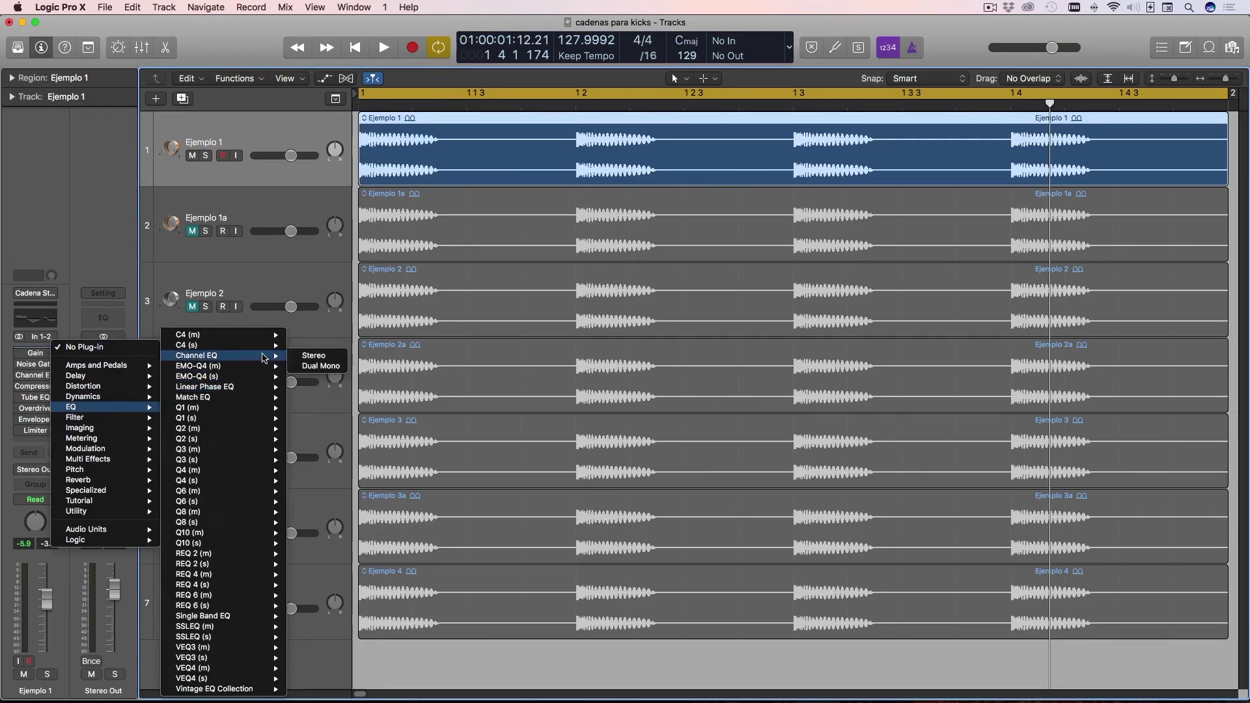
pyautogui.click(317, 355)
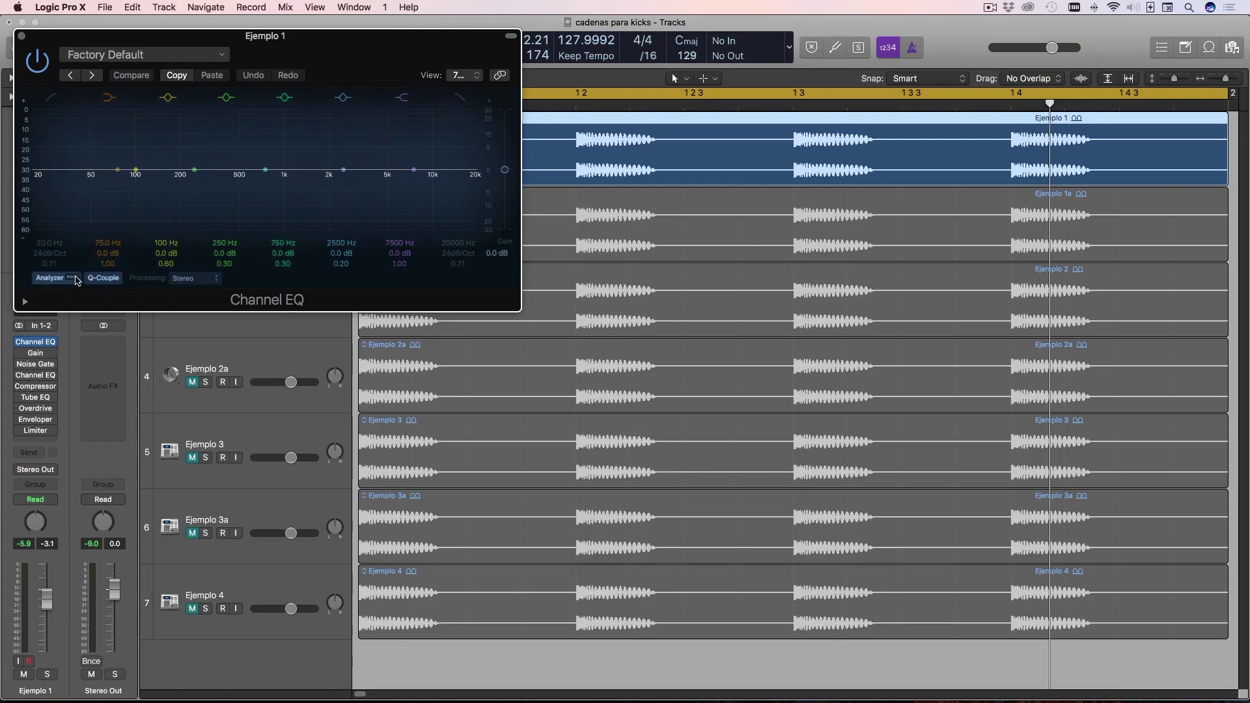
pyautogui.press('space')
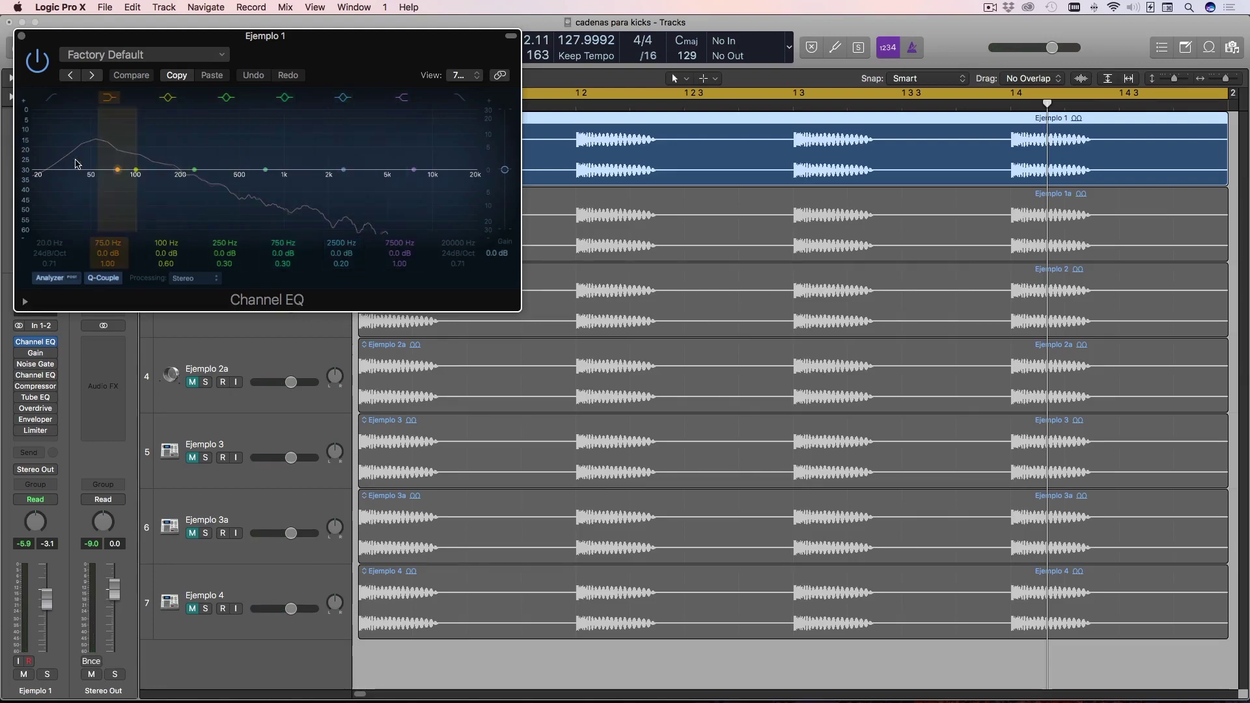
# Step: Remove the Channel EQ placed before Gain on Ejemplo 1 and audition the loop again
pyautogui.click(21, 36)
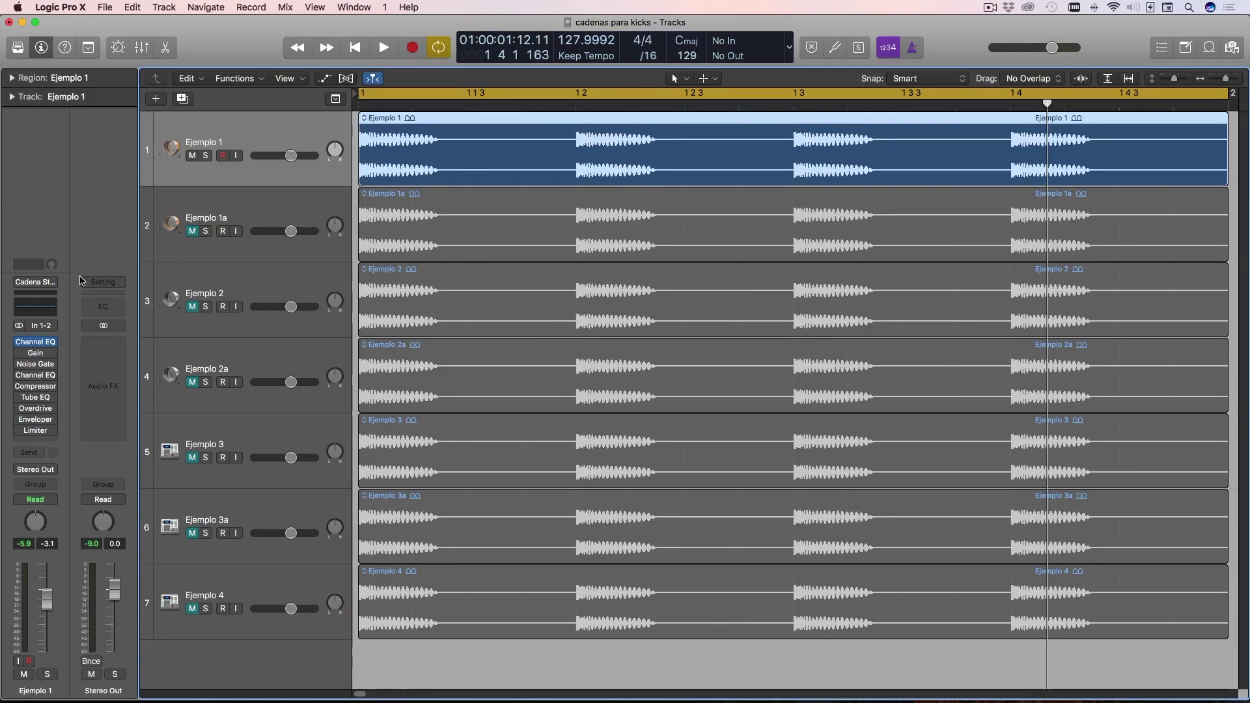
pyautogui.click(57, 343)
pyautogui.click(57, 360)
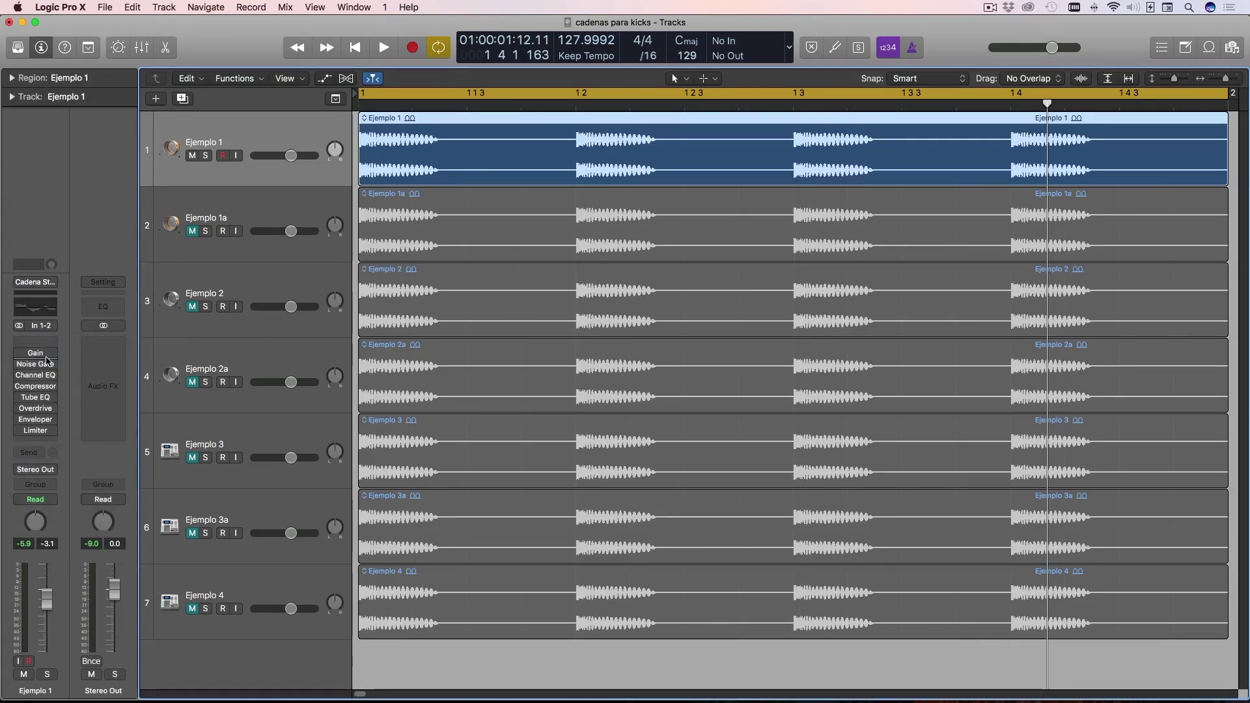
pyautogui.press('space')
pyautogui.press('space')
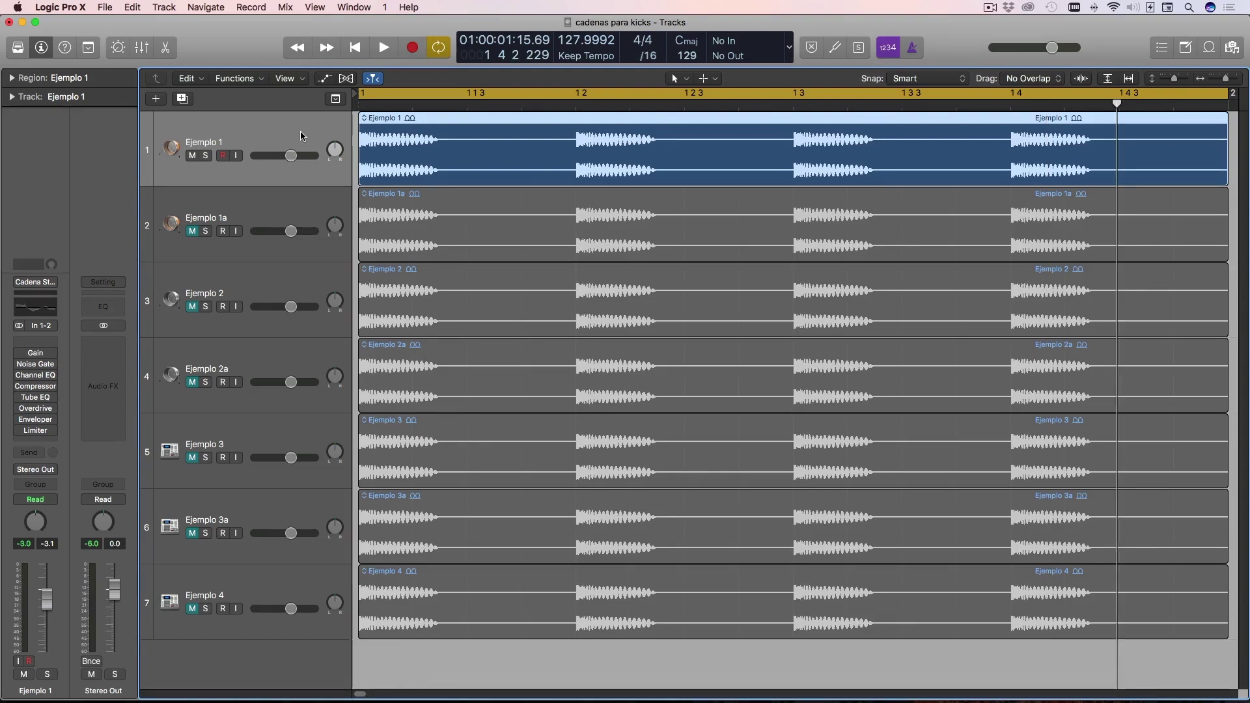
# Step: Enable Noise Gate, Channel EQ, Compressor, Tube EQ, Overdrive and Limiter on Ejemplo 1 and audition the processed kick
pyautogui.moveTo(20, 434)
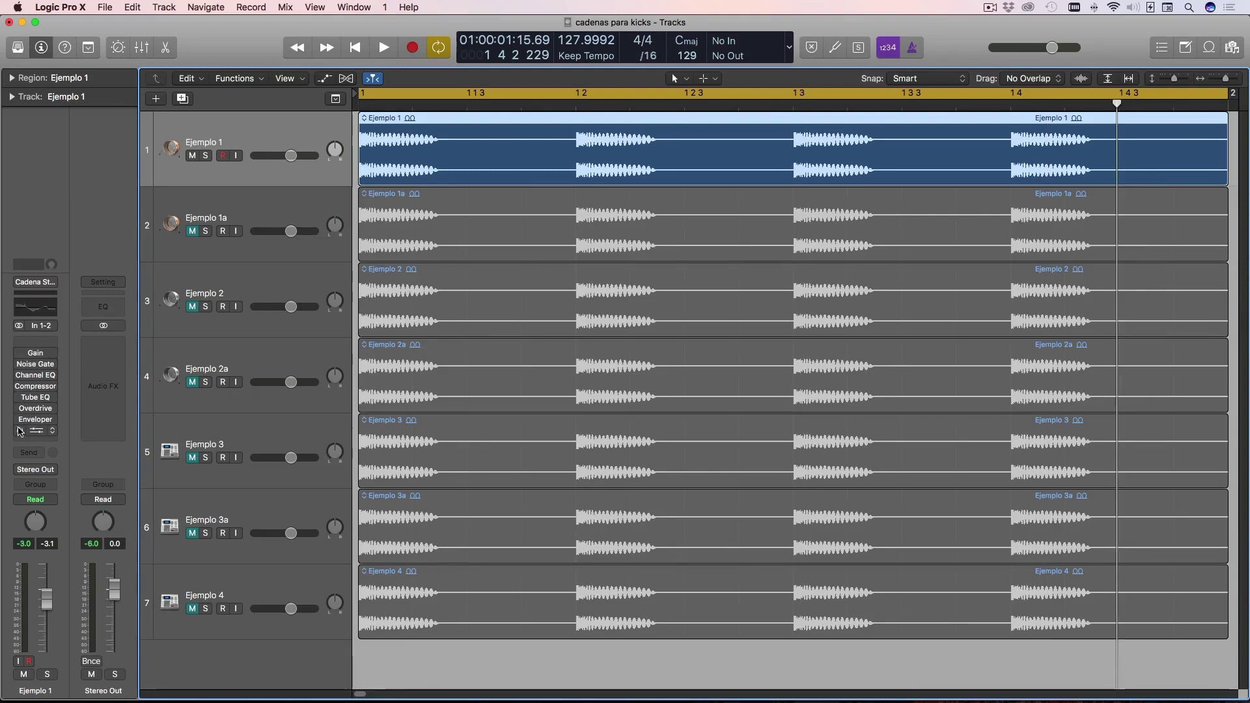
pyautogui.moveTo(20, 365)
pyautogui.moveTo(21, 366); pyautogui.dragTo(20, 434)
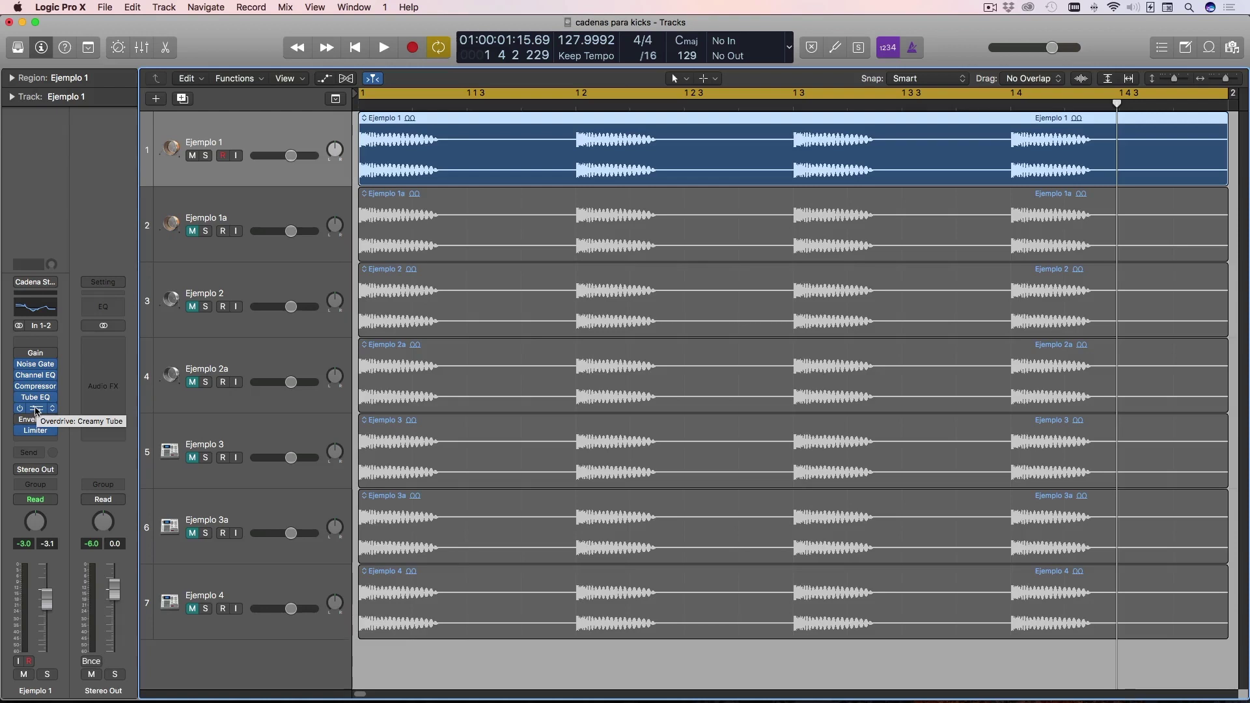
pyautogui.press('space')
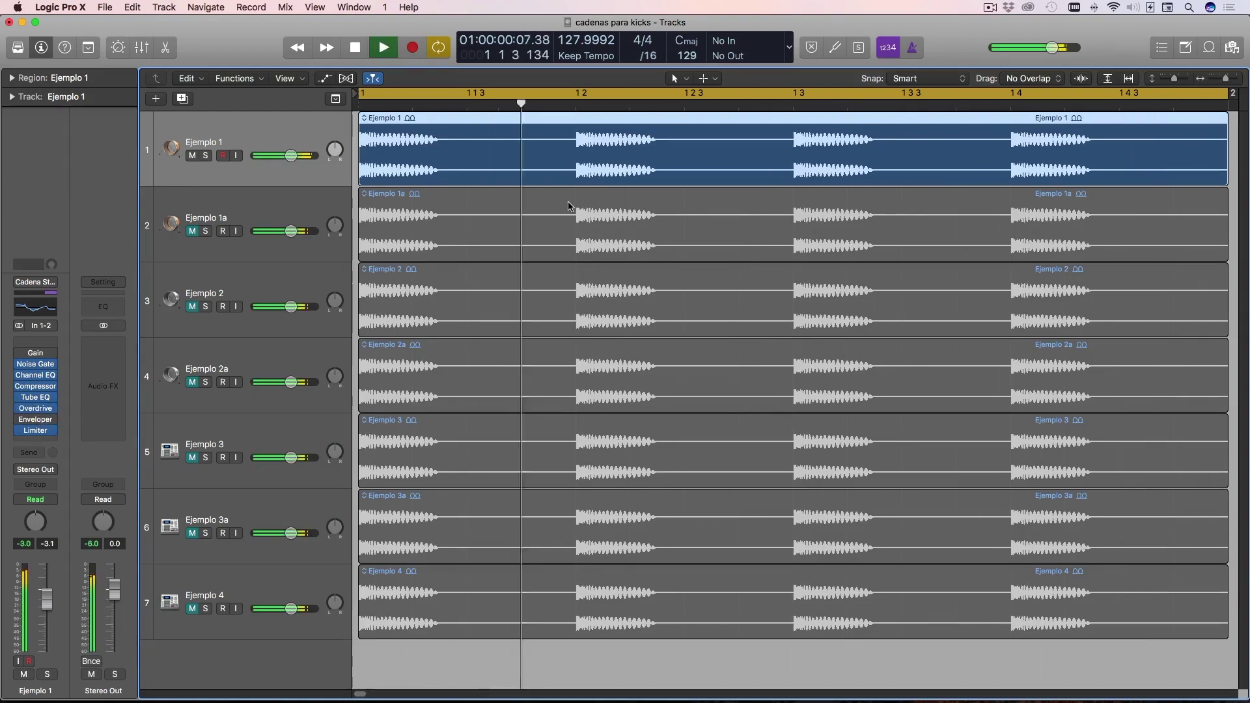
pyautogui.press('space')
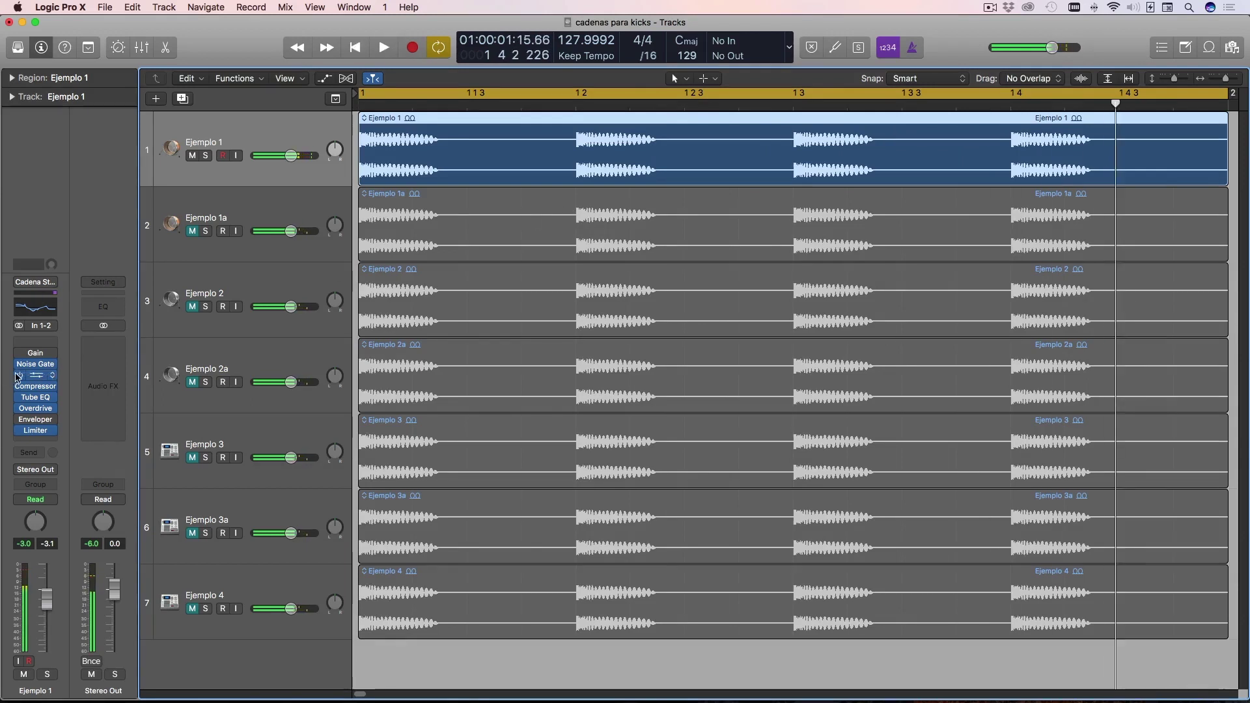
# Step: Bypass the Ejemplo 1 effects from Noise Gate through Limiter and audition the dry kick for comparison
pyautogui.moveTo(19, 364); pyautogui.dragTo(17, 435)
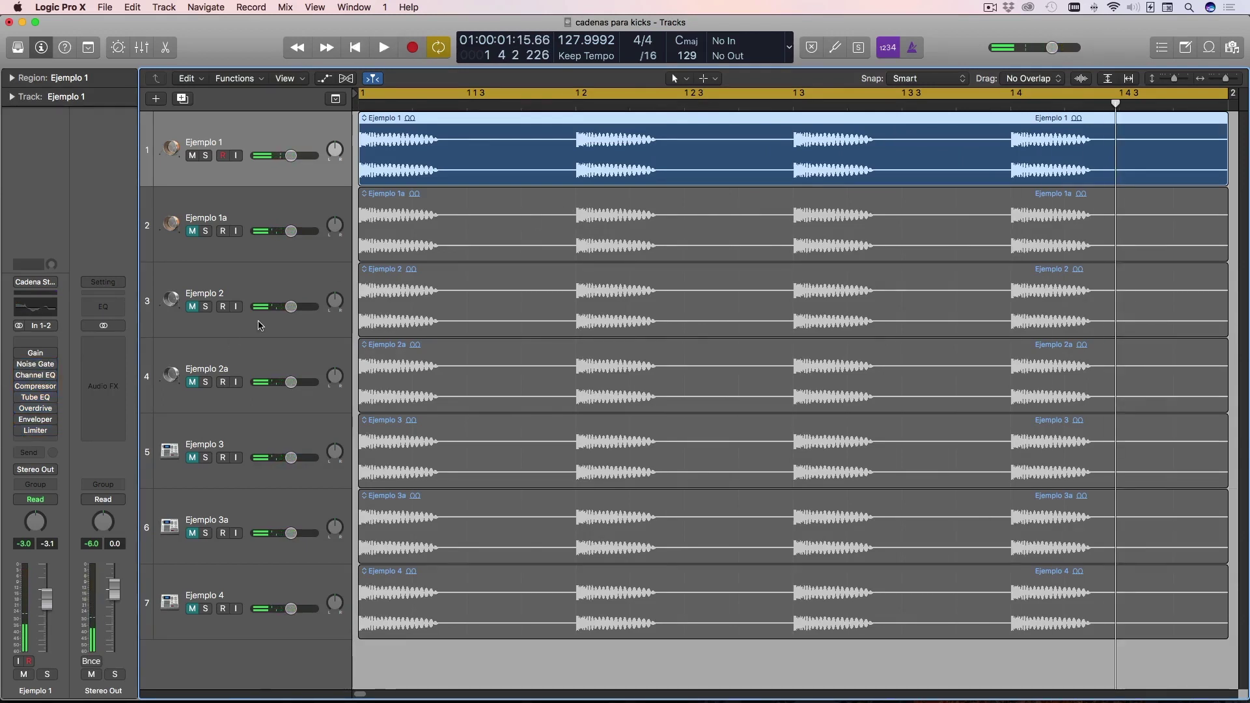
pyautogui.press('space')
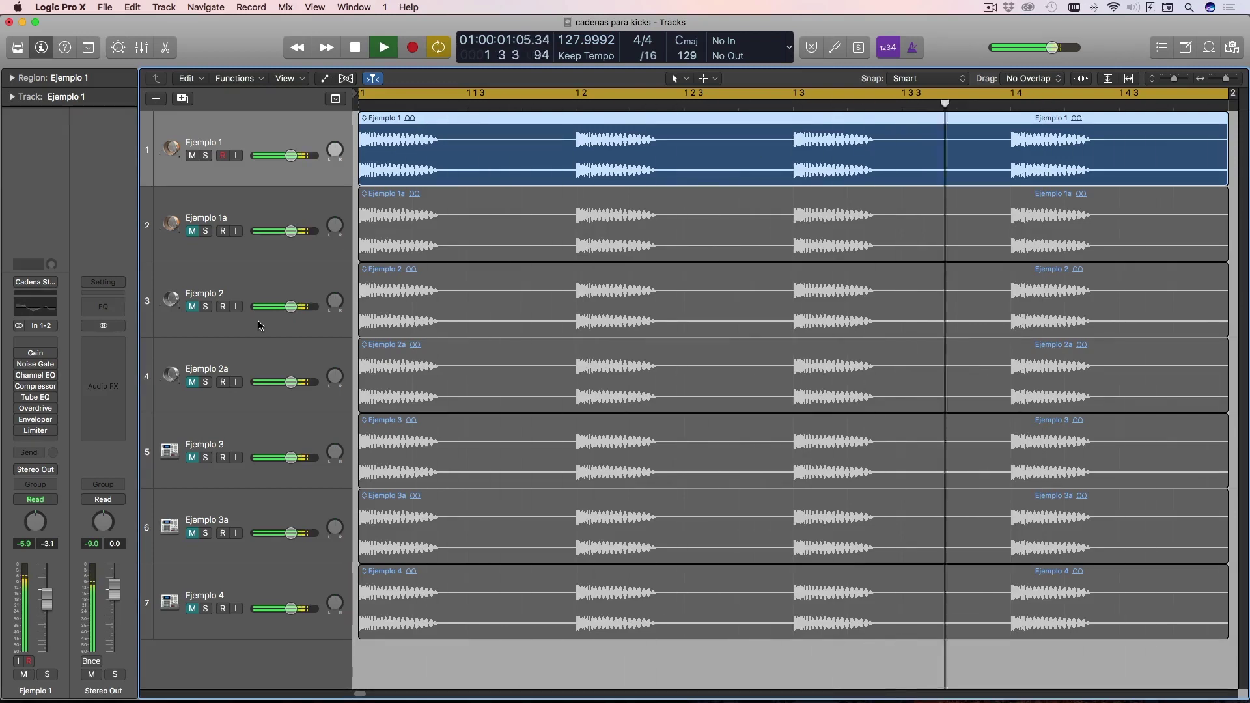
pyautogui.press('space')
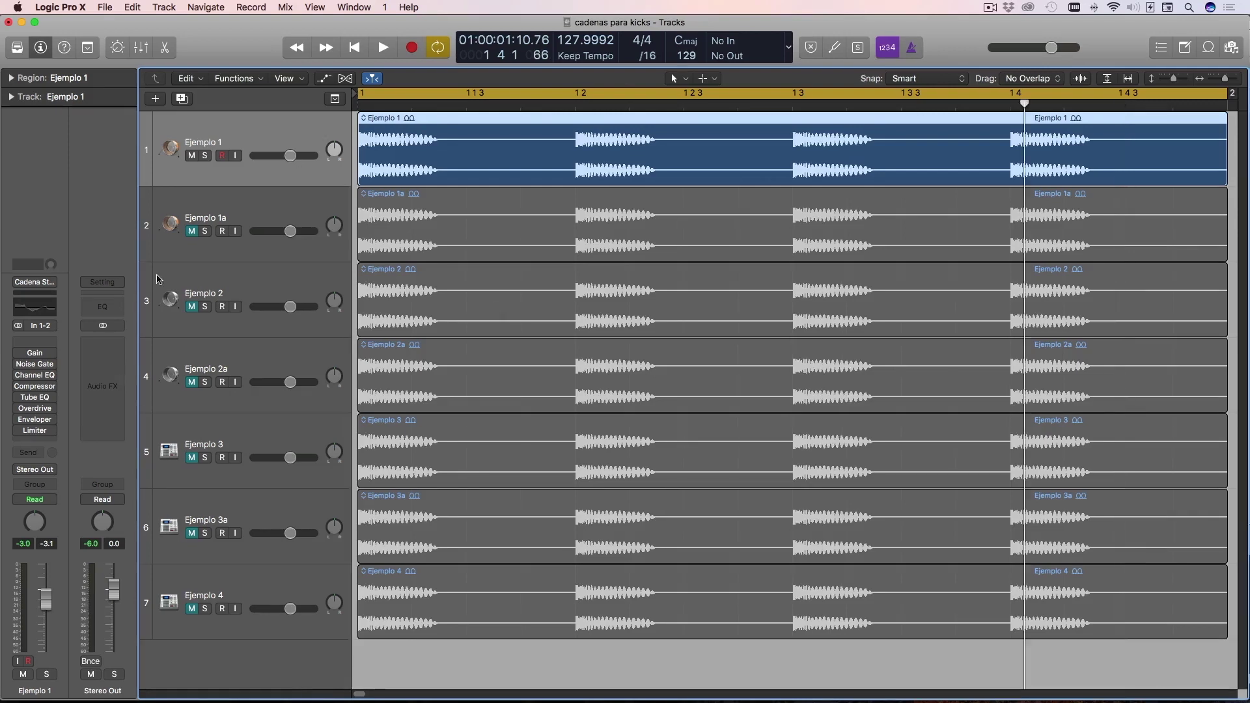
# Step: Re-enable Noise Gate, Channel EQ, Compressor, Tube EQ, Overdrive and Limiter on Ejemplo 1 and open all six plug-in windows
pyautogui.moveTo(23, 369)
pyautogui.moveTo(20, 368); pyautogui.dragTo(18, 432)
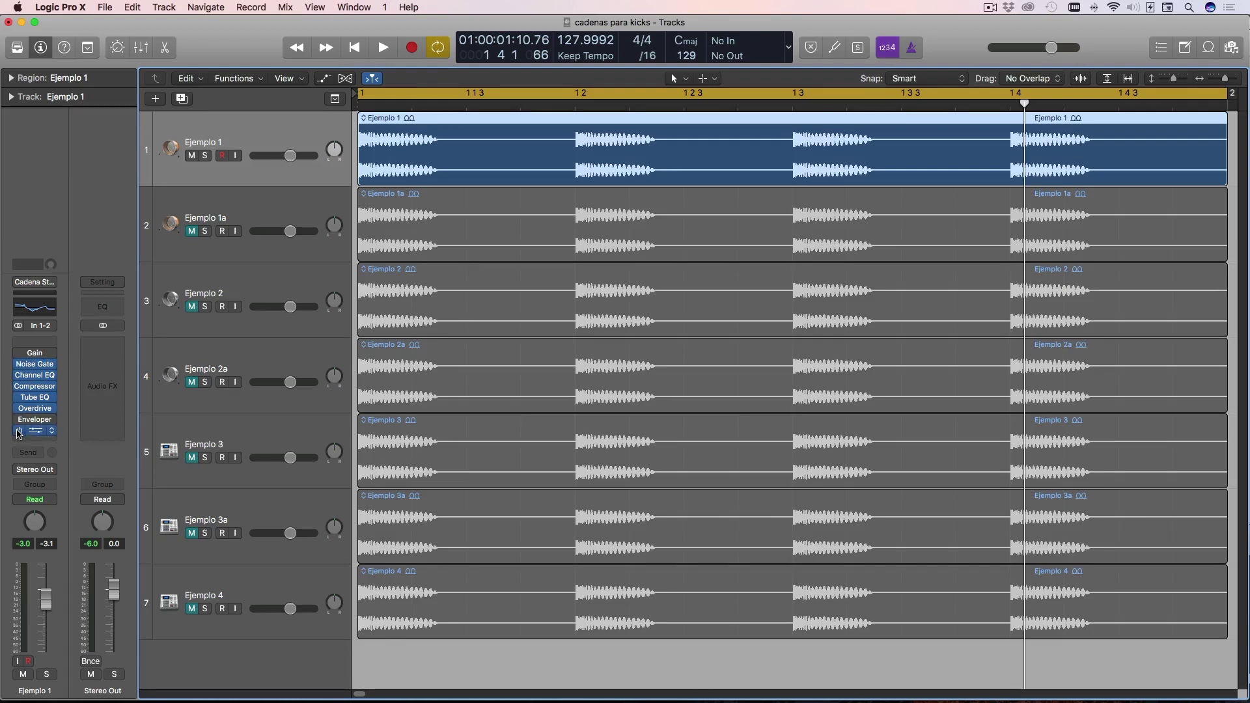
pyautogui.moveTo(37, 370)
pyautogui.click(35, 376)
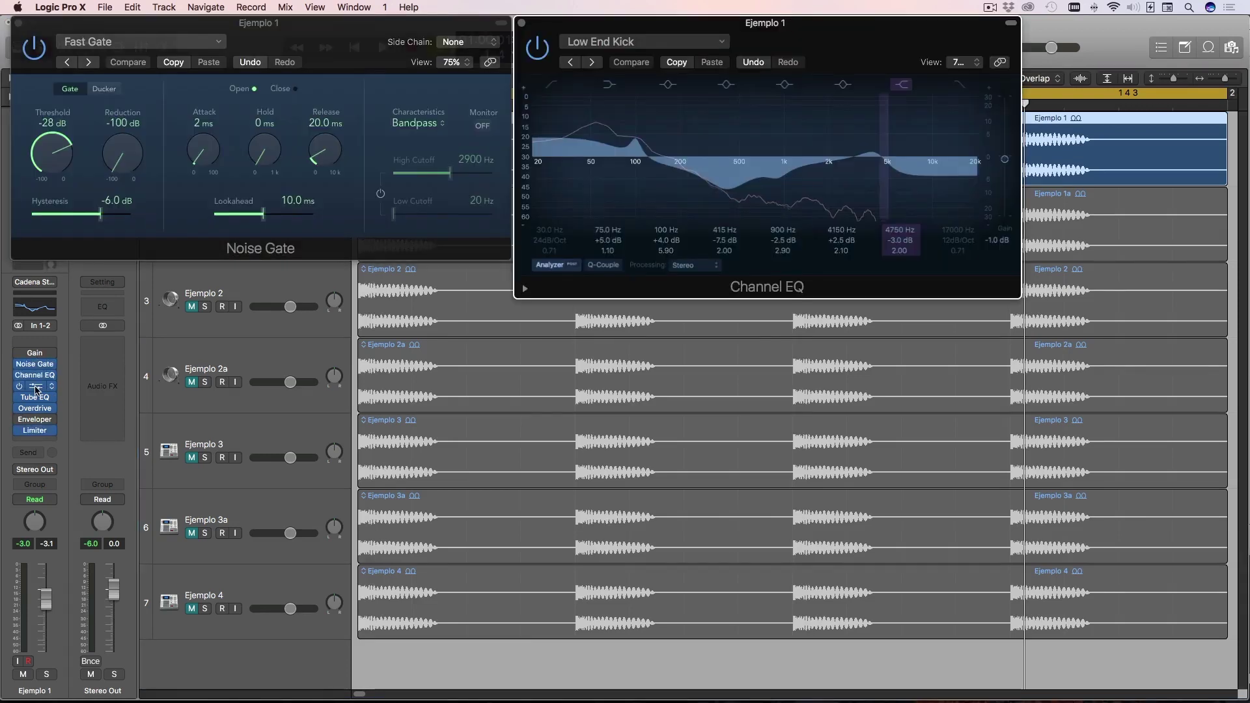
pyautogui.click(36, 387)
pyautogui.click(36, 398)
pyautogui.click(35, 410)
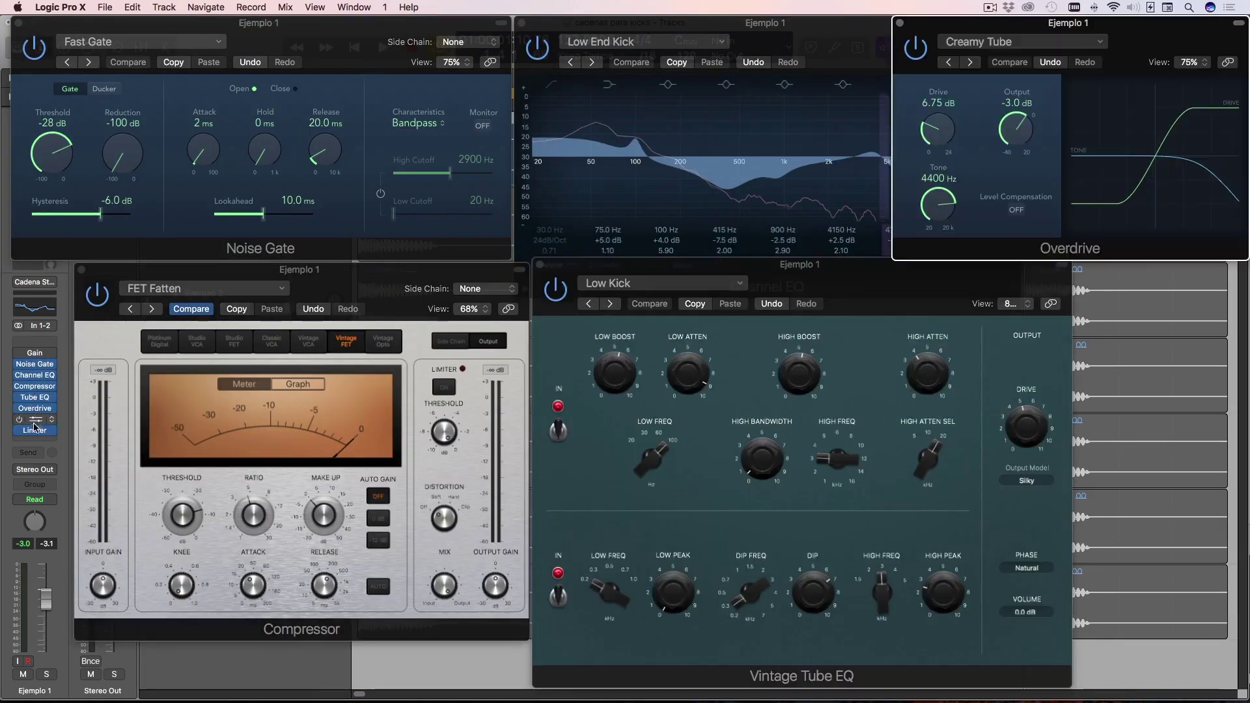
pyautogui.click(34, 431)
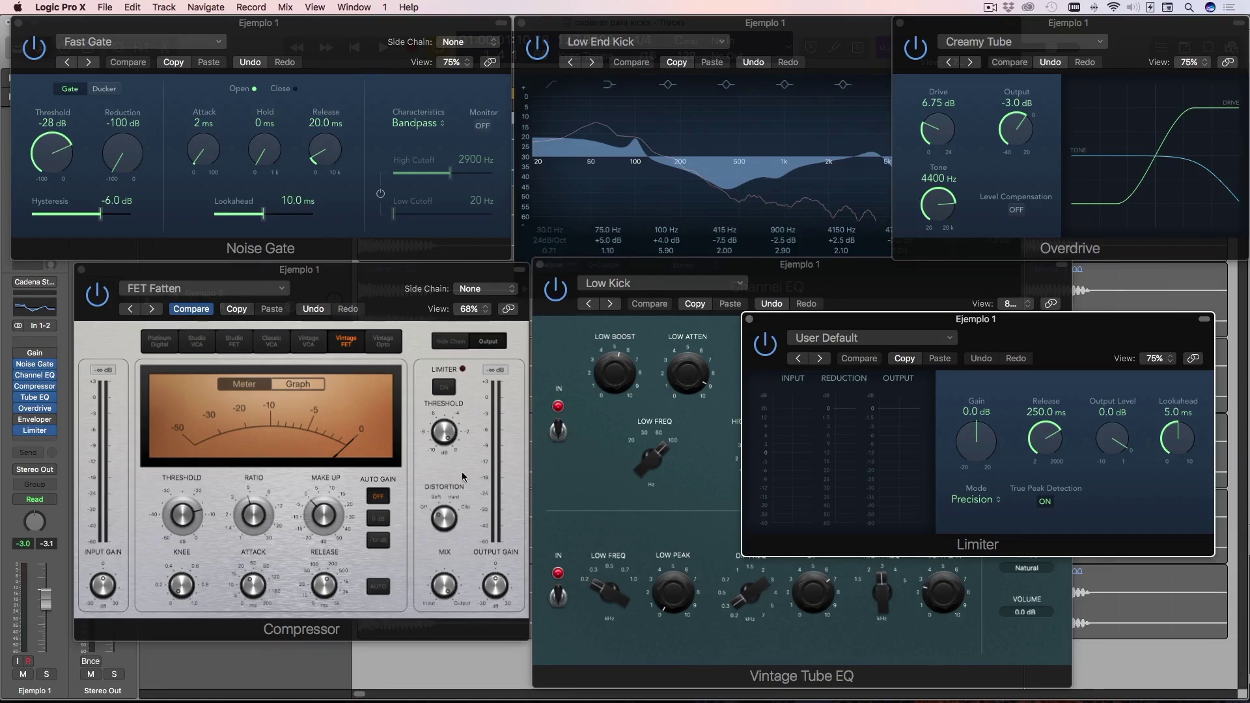
# Step: Examine the presets chosen in Ejemplo 1's Noise Gate and Channel EQ, keeping Fast Gate and Low End Kick
pyautogui.moveTo(37, 423)
pyautogui.moveTo(16, 380)
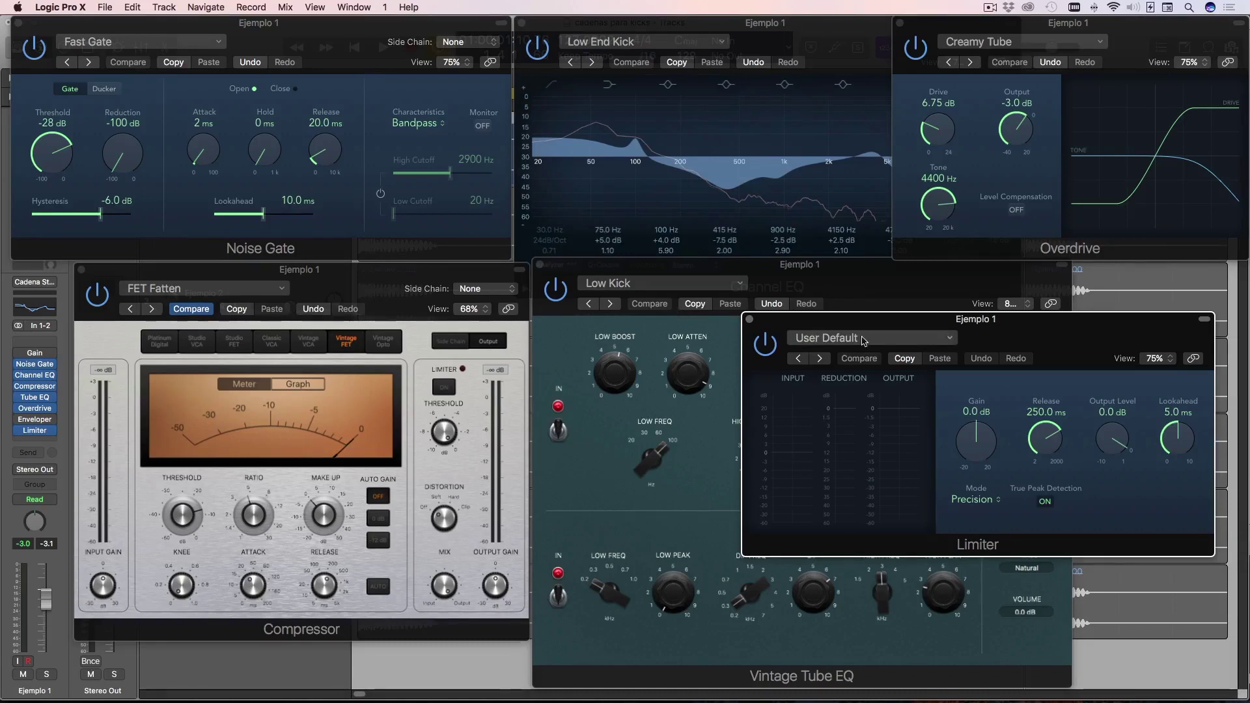
pyautogui.click(154, 42)
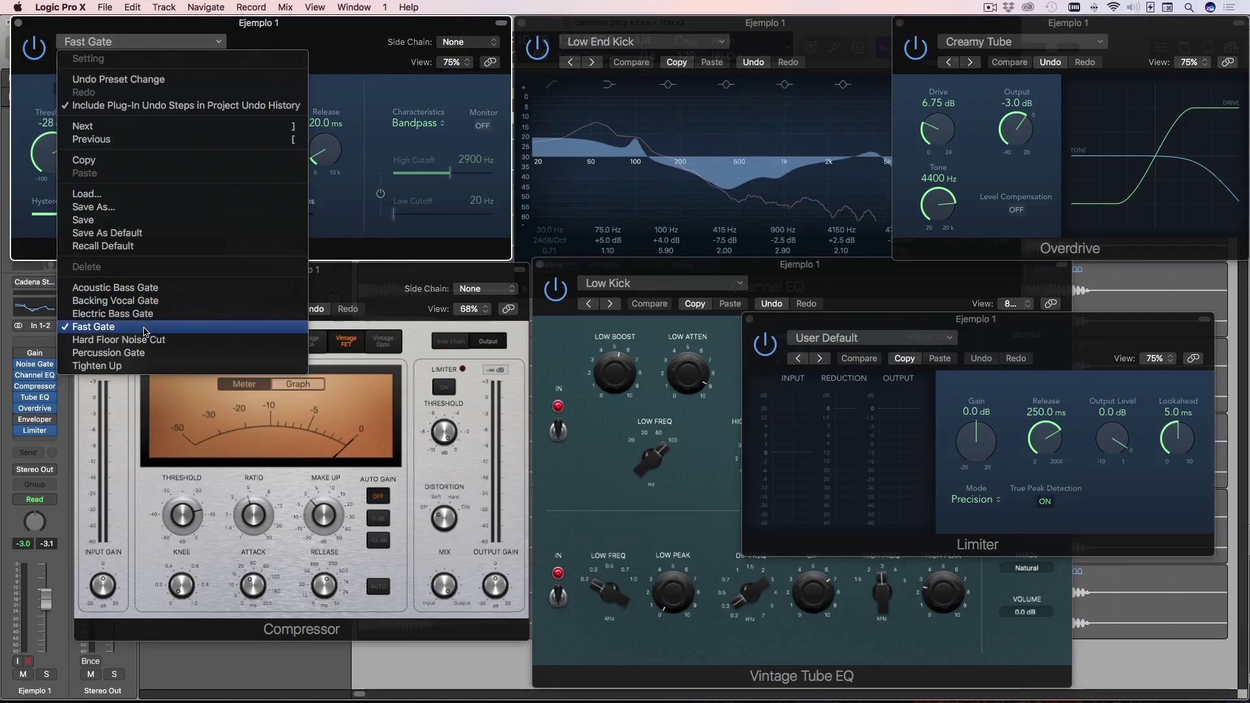
pyautogui.click(478, 212)
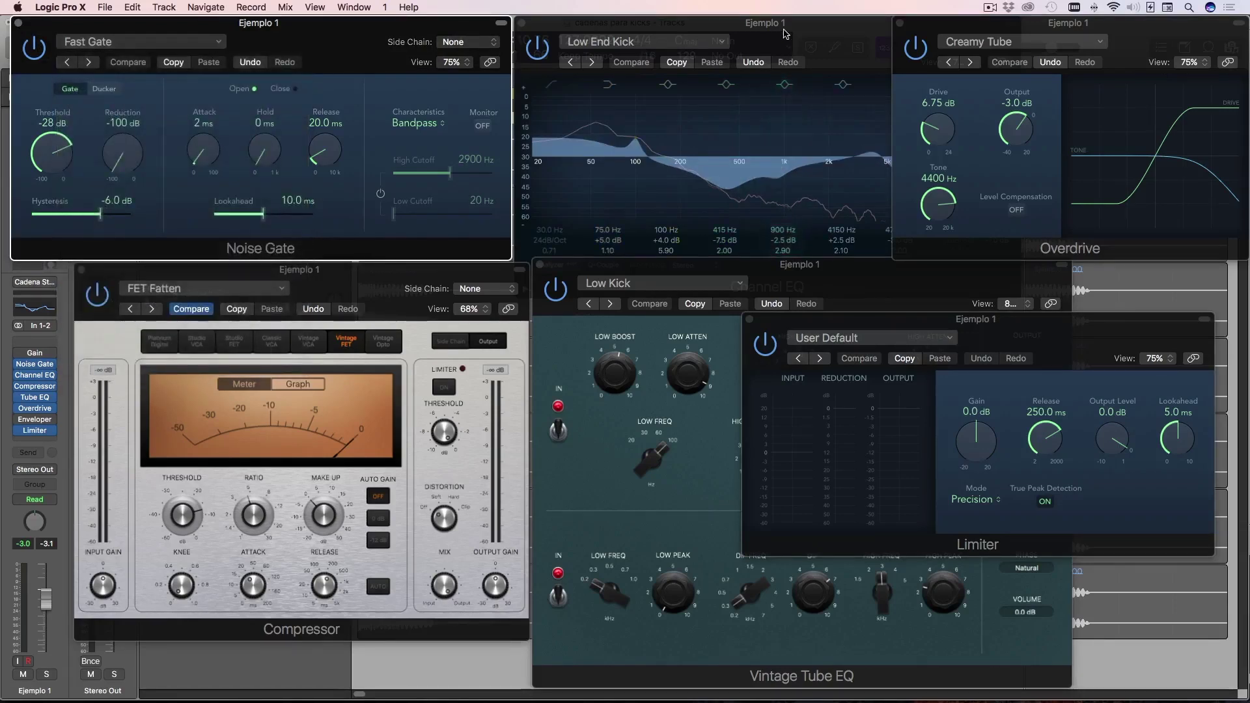
pyautogui.click(644, 41)
pyautogui.click(645, 41)
pyautogui.click(796, 31)
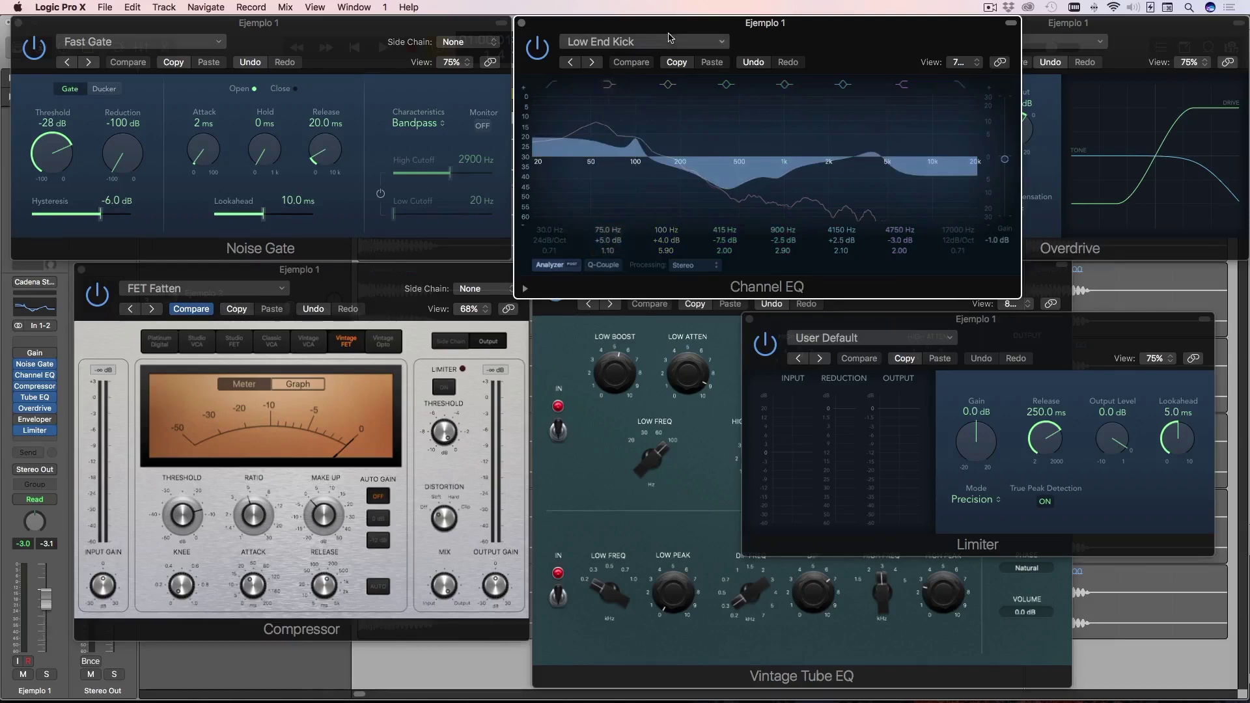
# Step: Bring the Overdrive, Vintage Tube EQ and Limiter windows forward in turn to examine their settings
pyautogui.click(1134, 26)
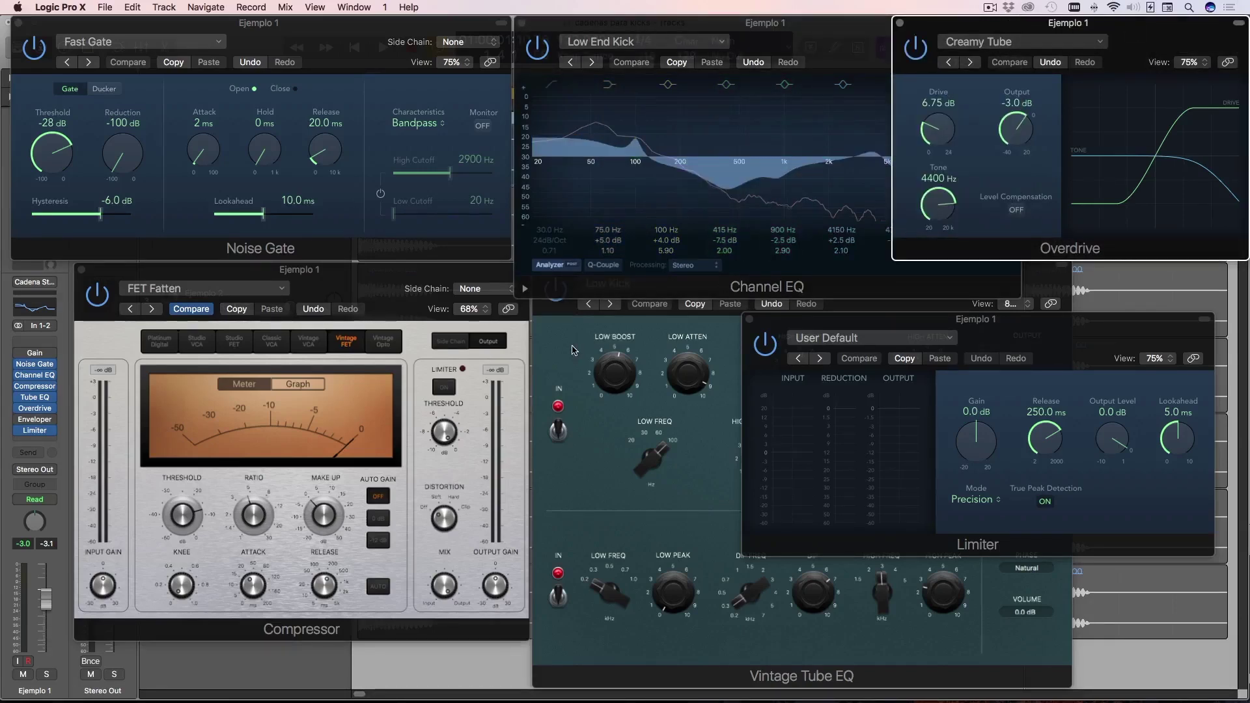
pyautogui.click(651, 337)
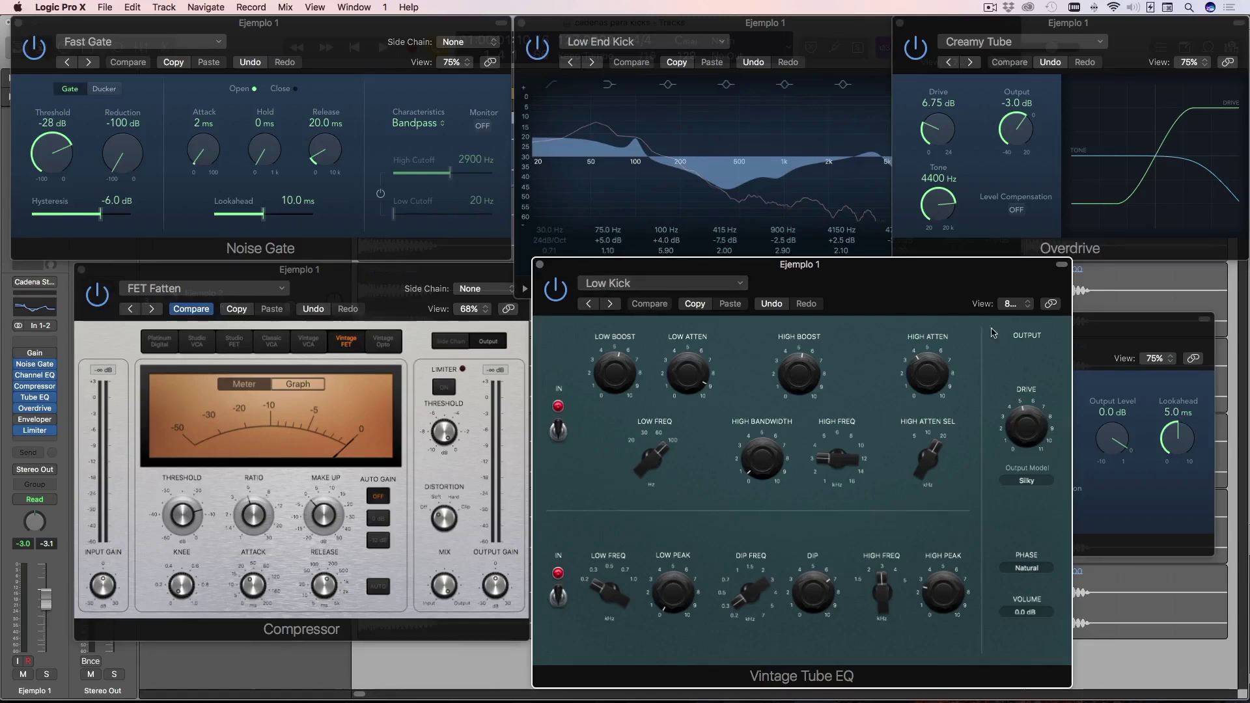
pyautogui.press('super+grave')
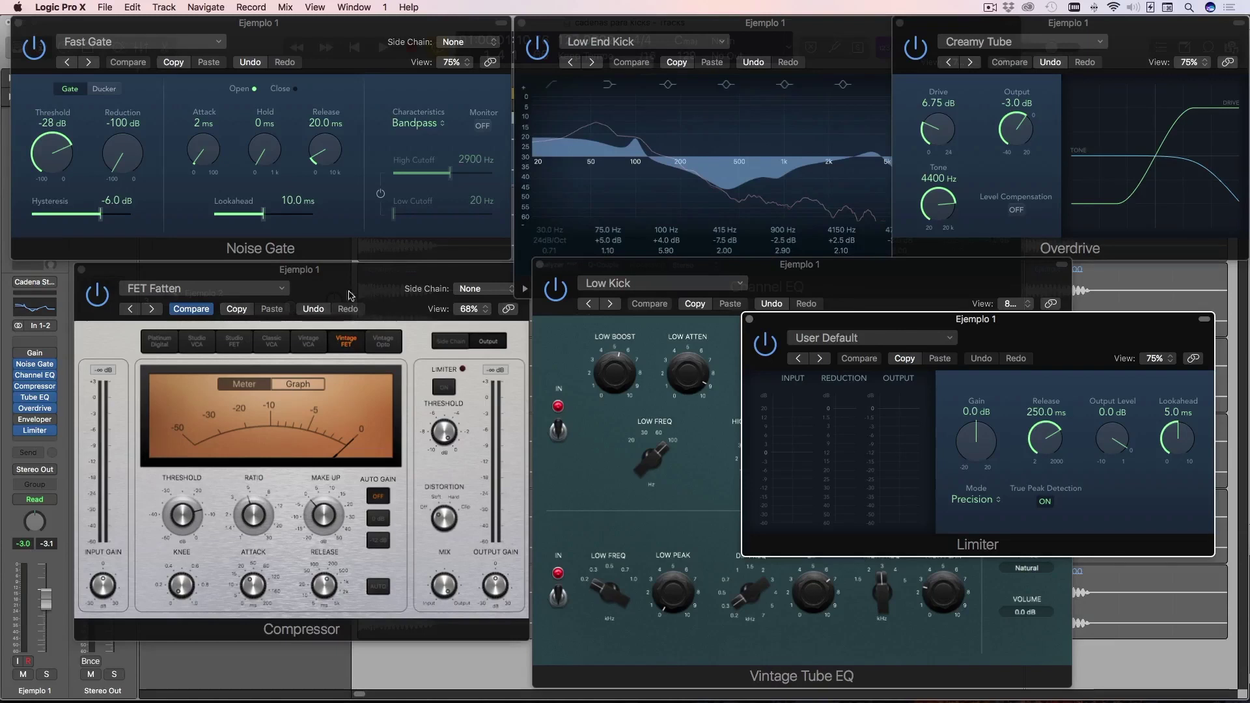
# Step: Bring the Compressor window forward and play the loop to examine its FET Fatten settings and metering
pyautogui.moveTo(275, 542)
pyautogui.click(387, 624)
pyautogui.press('space')
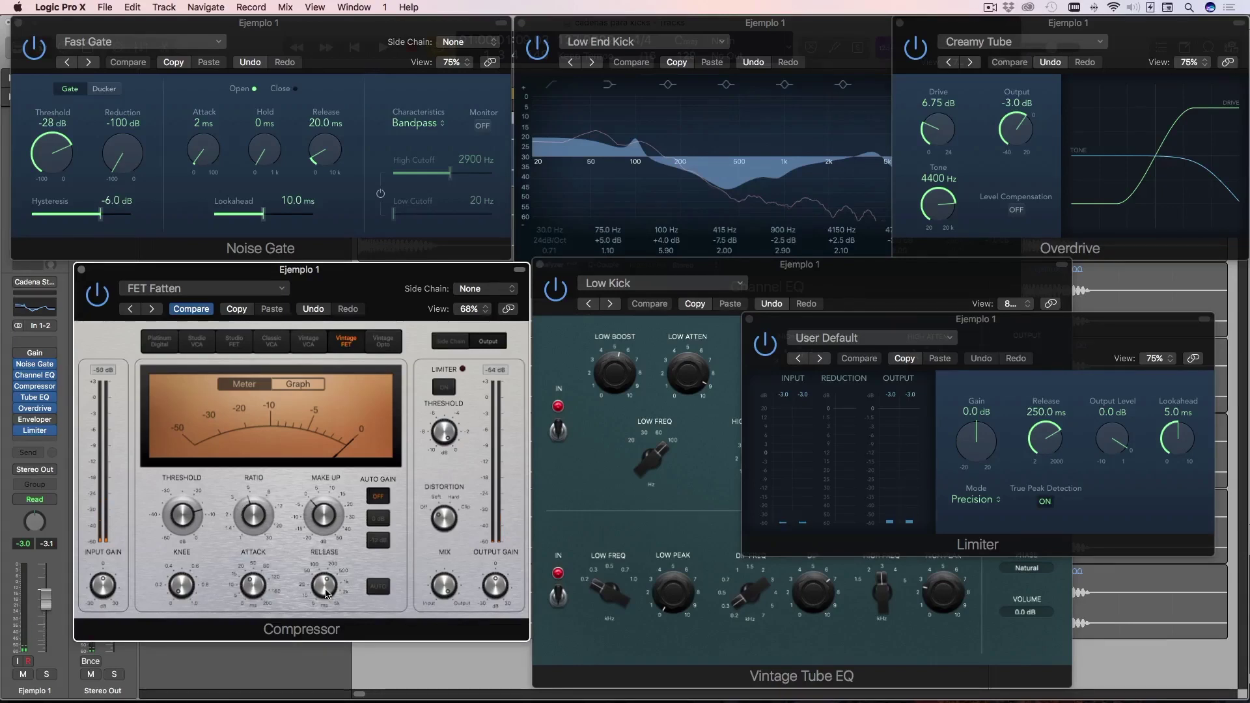
pyautogui.moveTo(262, 596)
# Step: Browse the factory Drums presets of the Vintage Tube EQ, keeping Low Kick
pyautogui.click(641, 668)
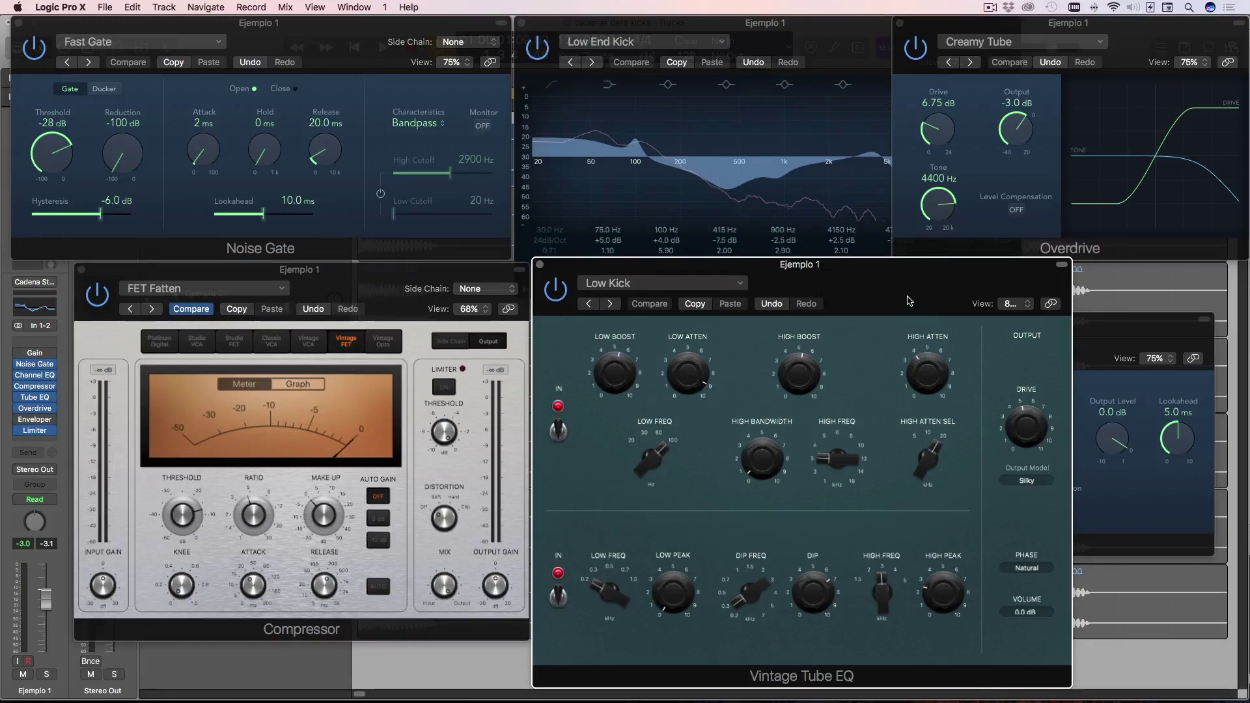
pyautogui.click(687, 283)
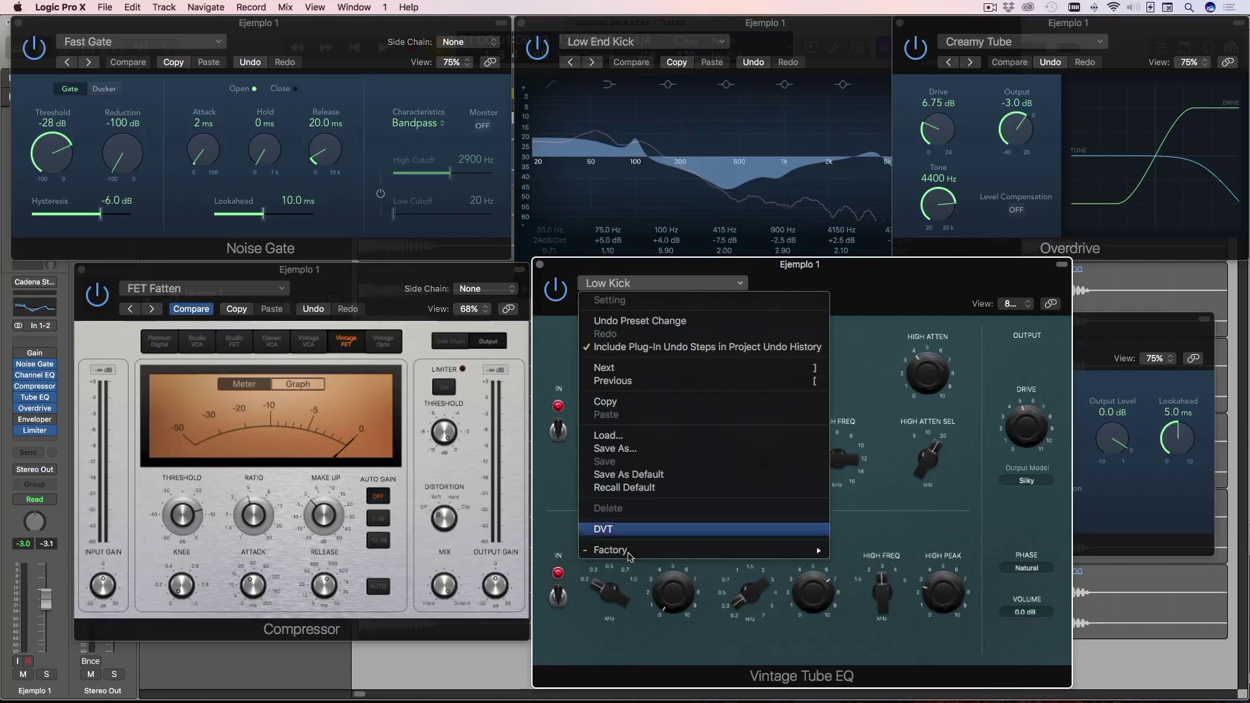
pyautogui.moveTo(628, 553)
pyautogui.moveTo(851, 497)
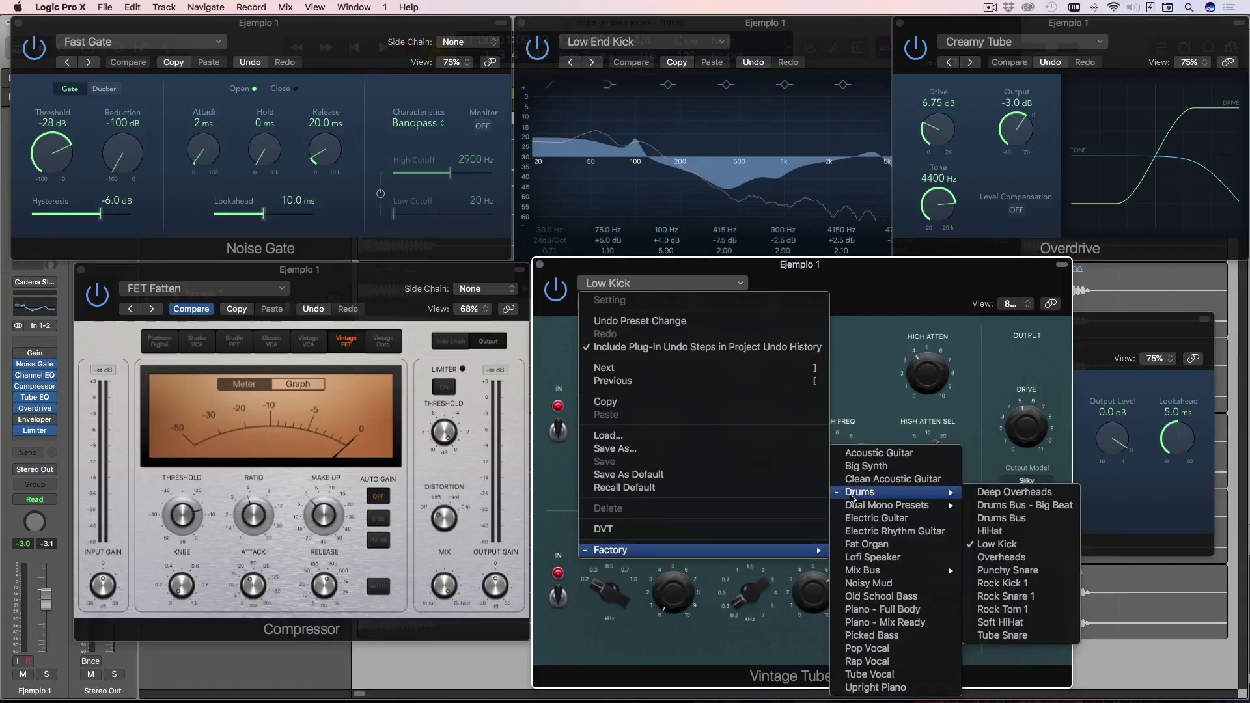
pyautogui.click(913, 289)
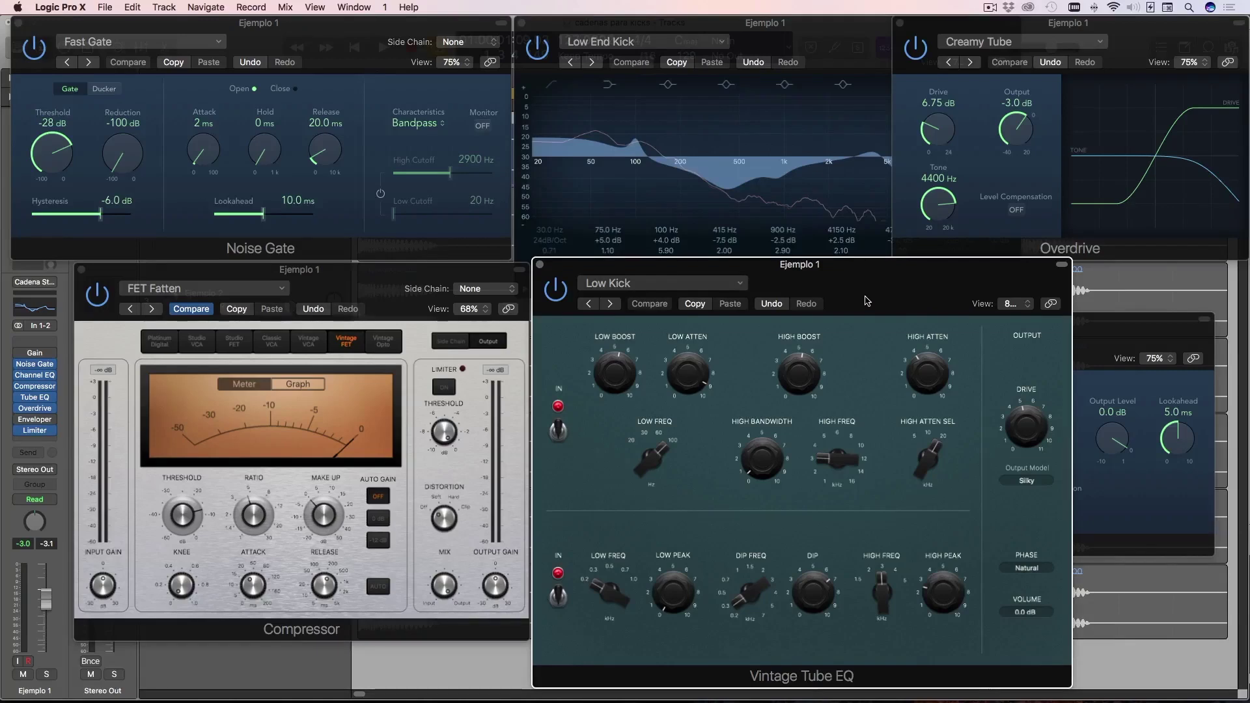
# Step: Recall the Vintage Tube EQ's default settings during playback for comparison, restore the factory Drums preset Low Kick and stop the loop
pyautogui.moveTo(594, 373)
pyautogui.click(647, 287)
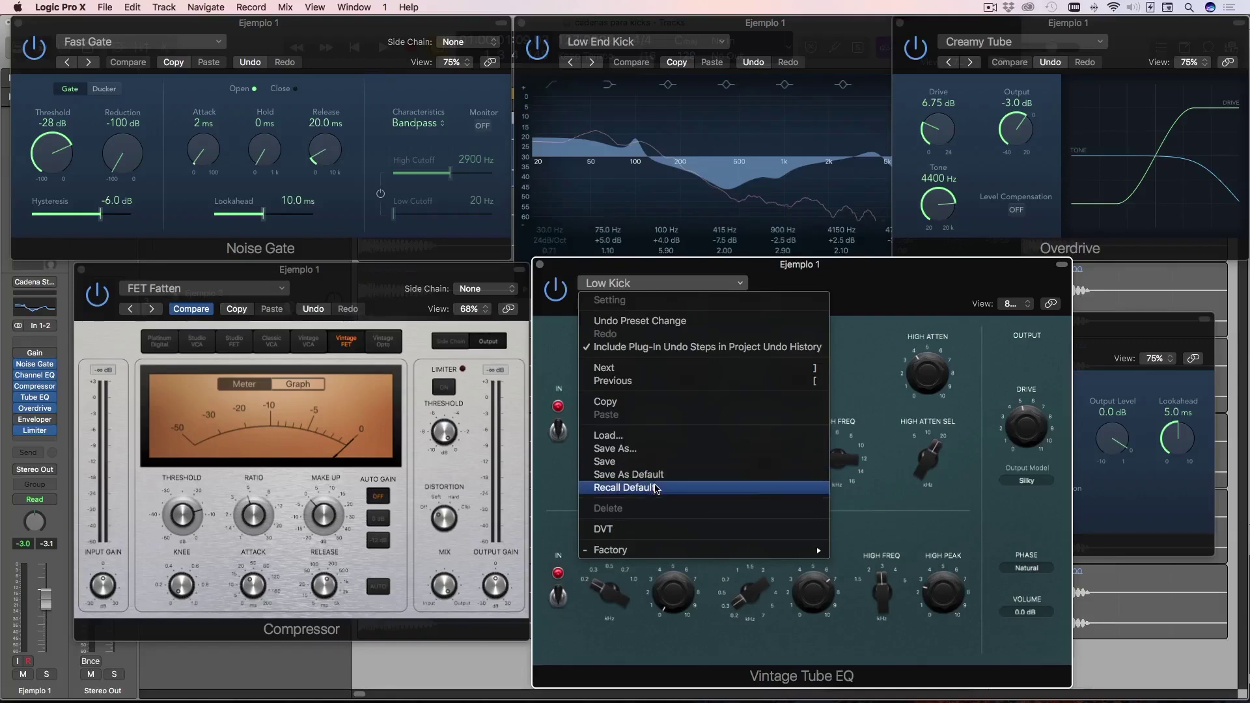
pyautogui.click(800, 488)
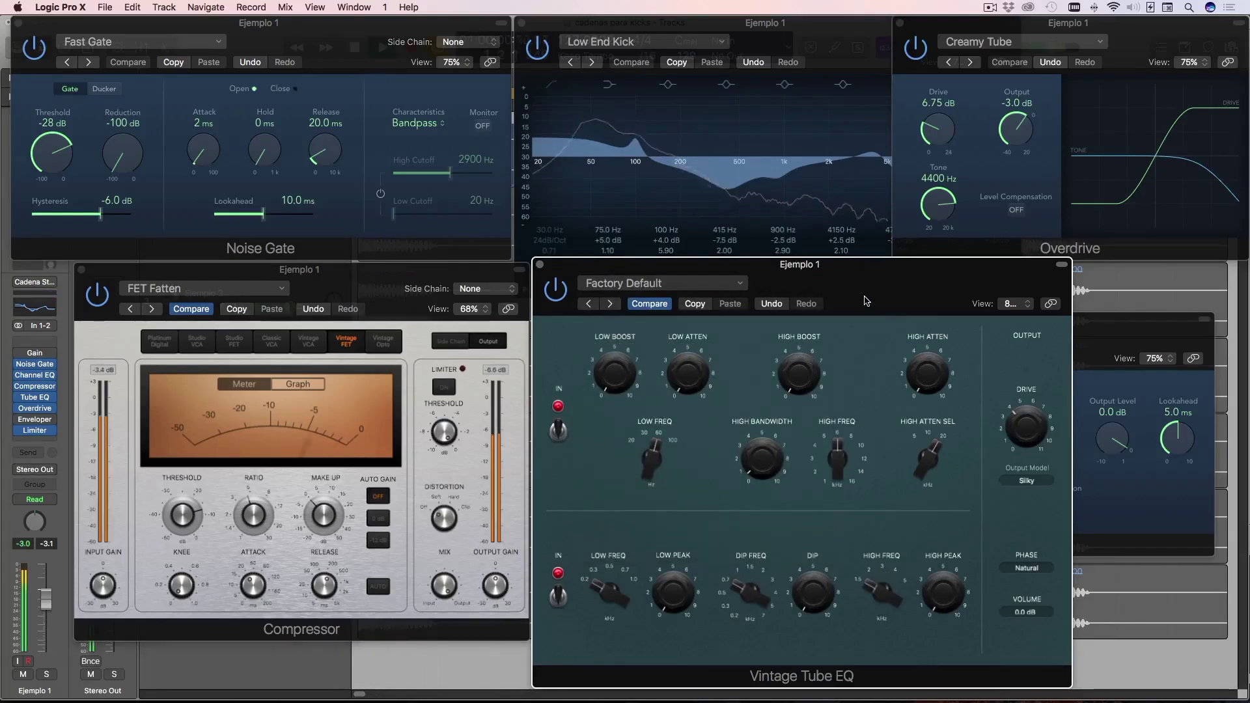
pyautogui.click(720, 291)
pyautogui.moveTo(749, 550)
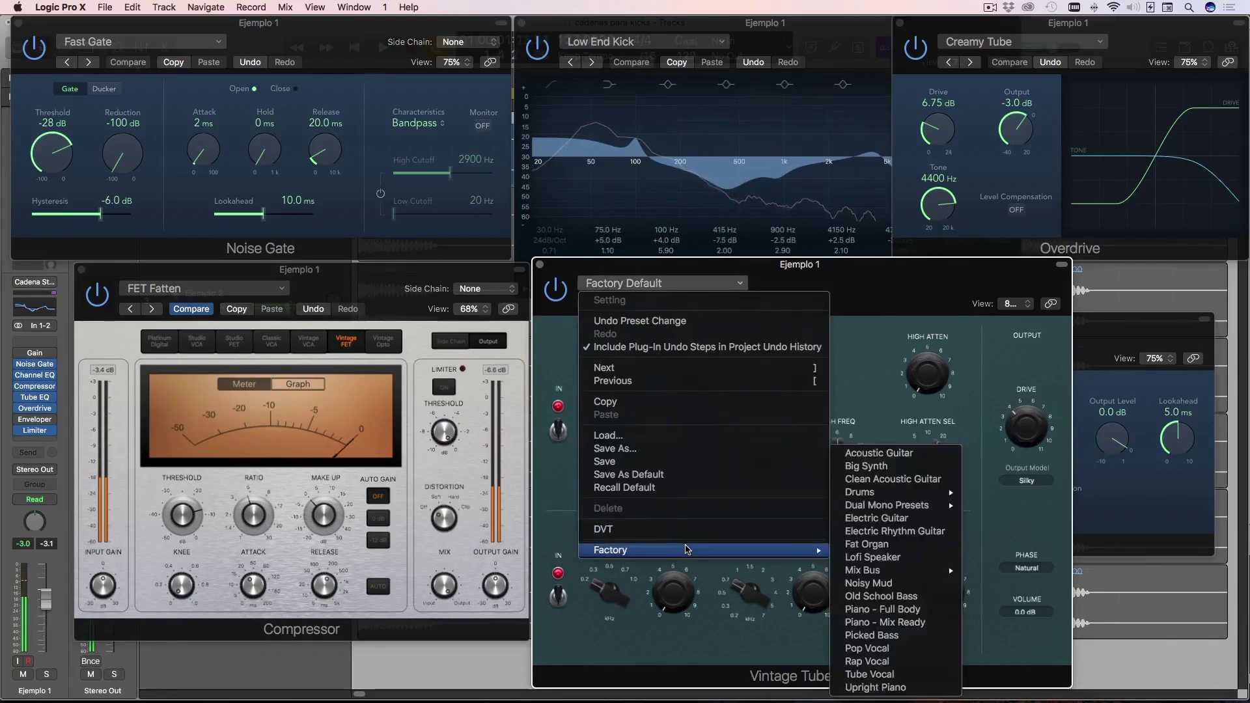
pyautogui.moveTo(925, 492)
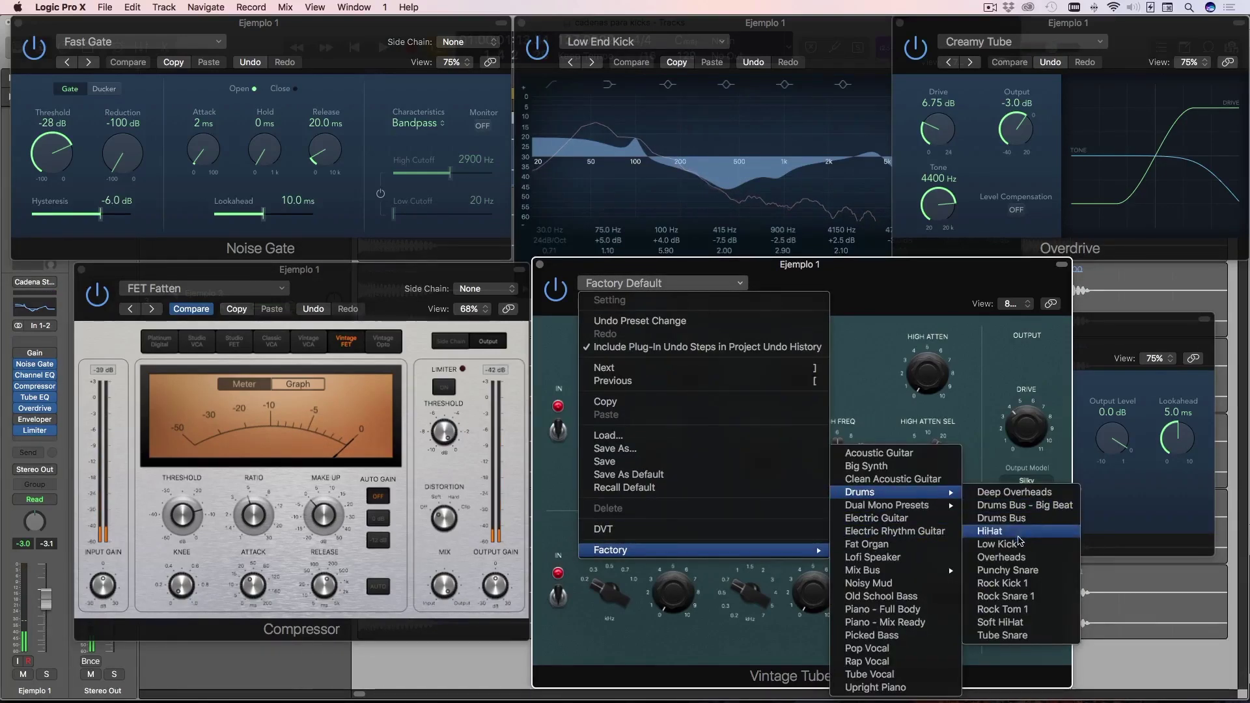
pyautogui.click(1000, 545)
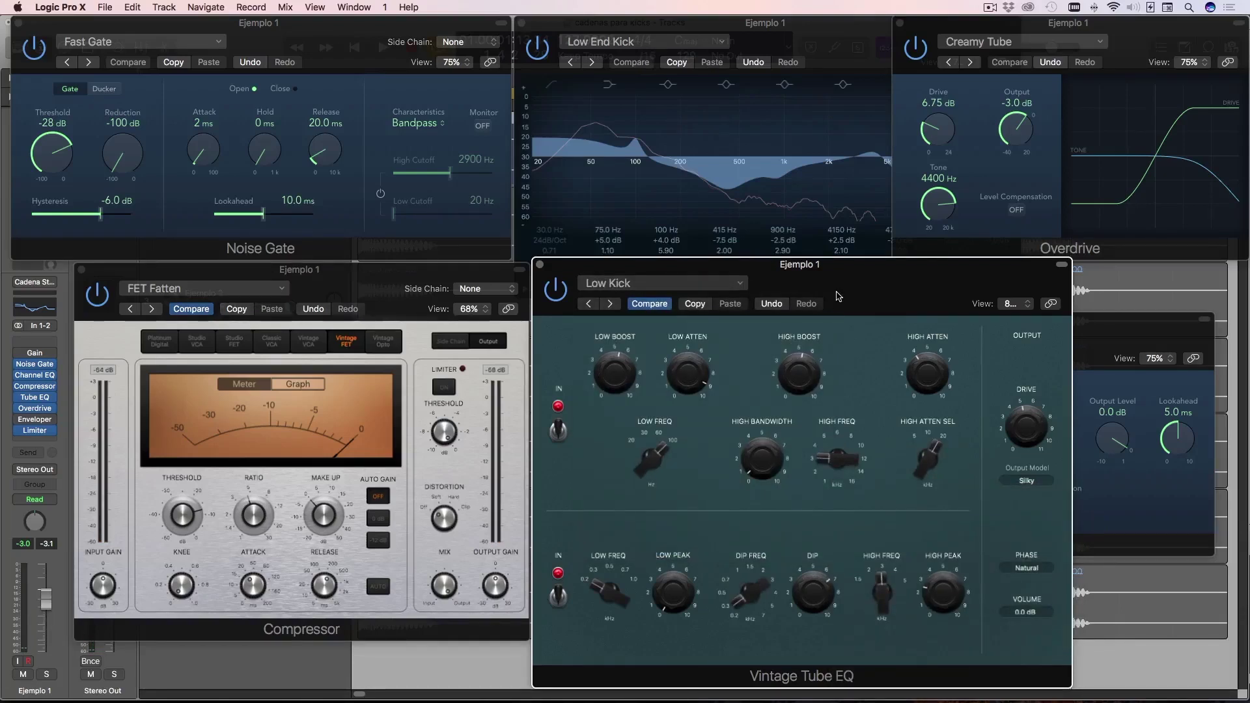
pyautogui.press('space')
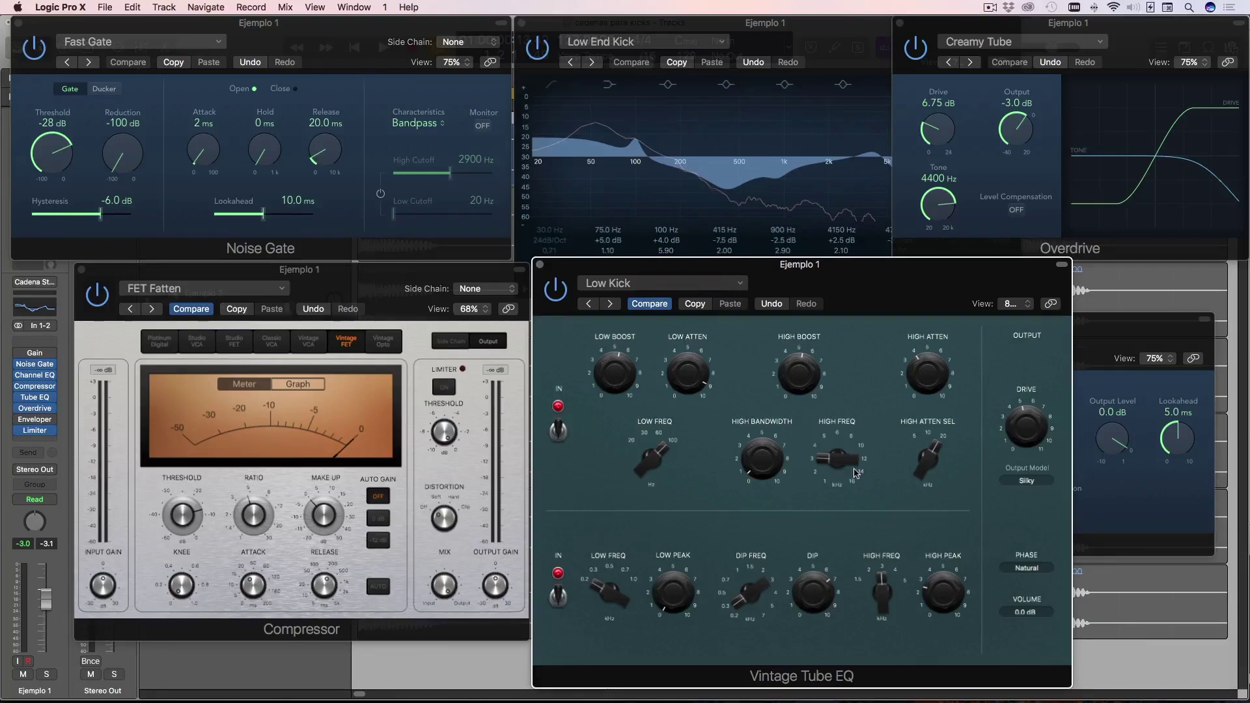
# Step: Close all of Ejemplo 1's plug-in windows, from the Limiter back to the Noise Gate
pyautogui.moveTo(765, 407)
pyautogui.press('super+grave')
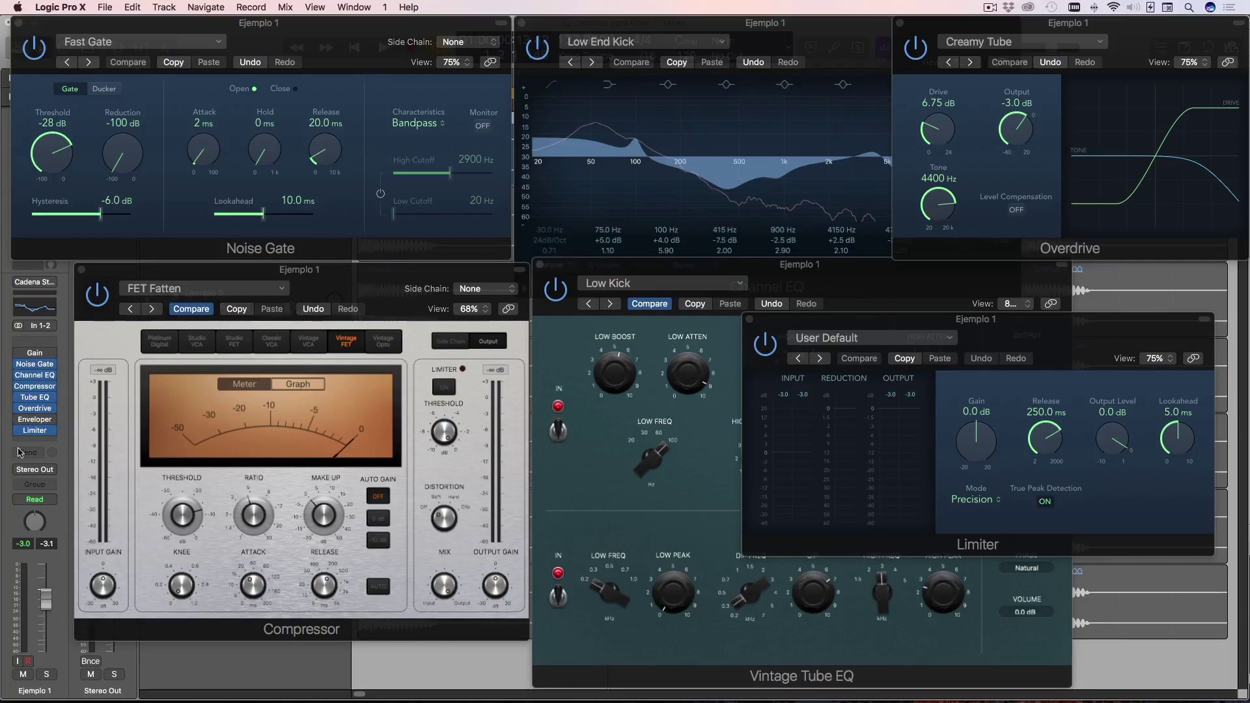
pyautogui.click(35, 431)
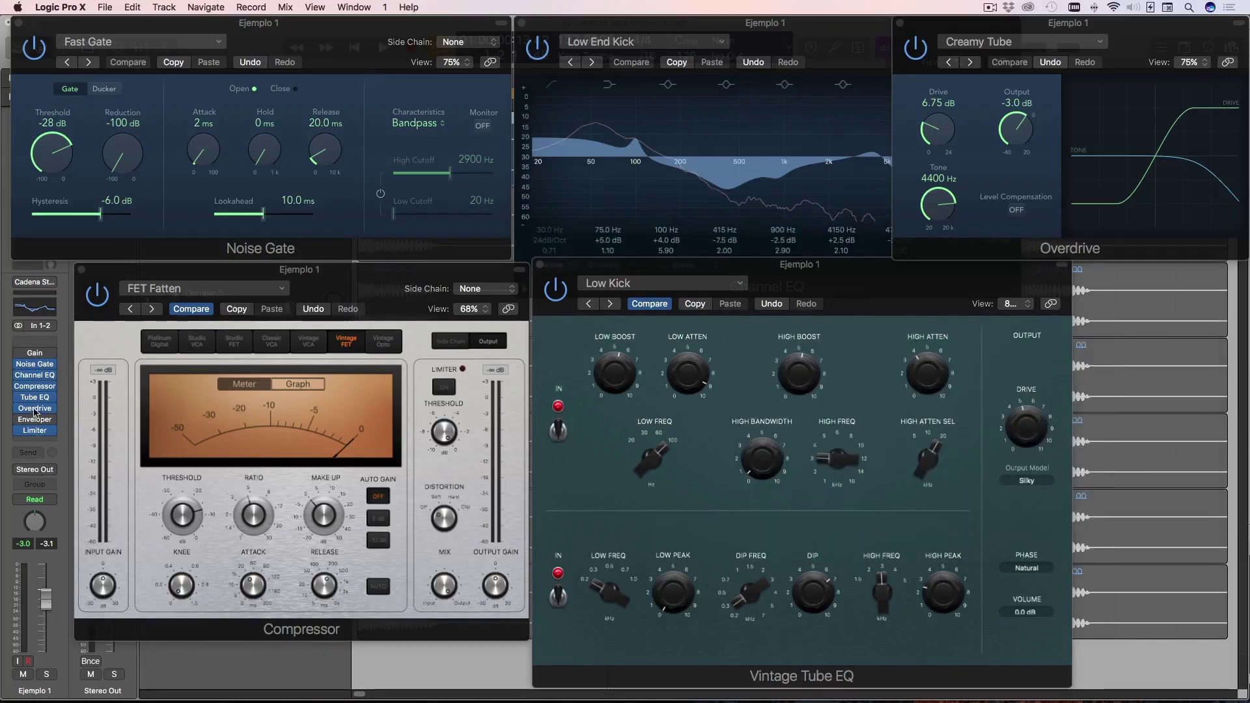
pyautogui.click(34, 408)
pyautogui.click(35, 398)
pyautogui.click(35, 387)
pyautogui.click(36, 376)
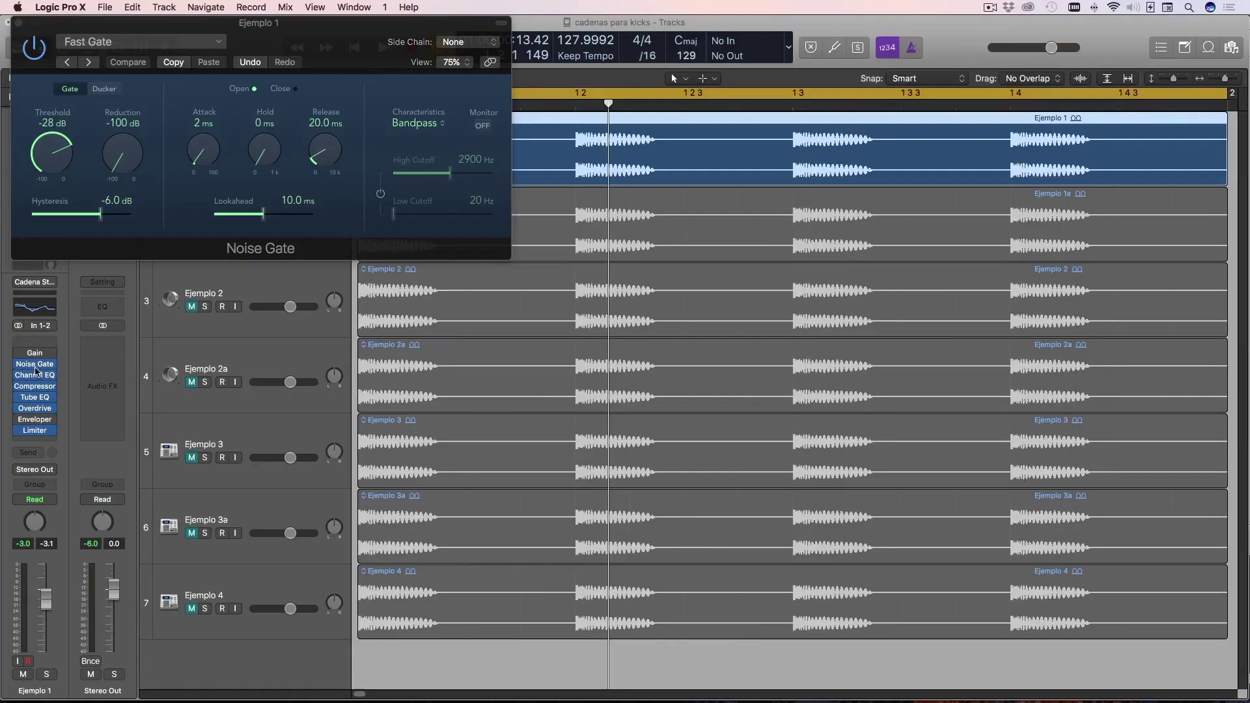
pyautogui.click(35, 365)
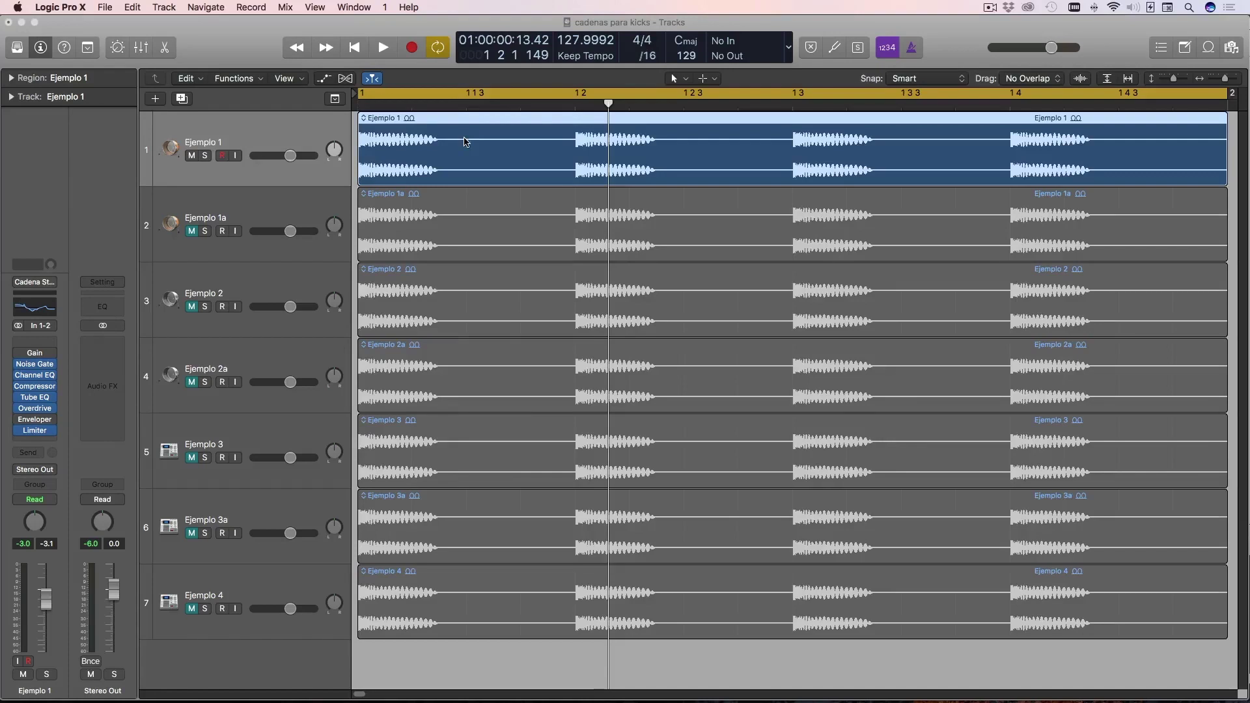
# Step: Mute Ejemplo 1, unmute and select Ejemplo 1a, and play its loop
pyautogui.click(193, 157)
pyautogui.click(194, 236)
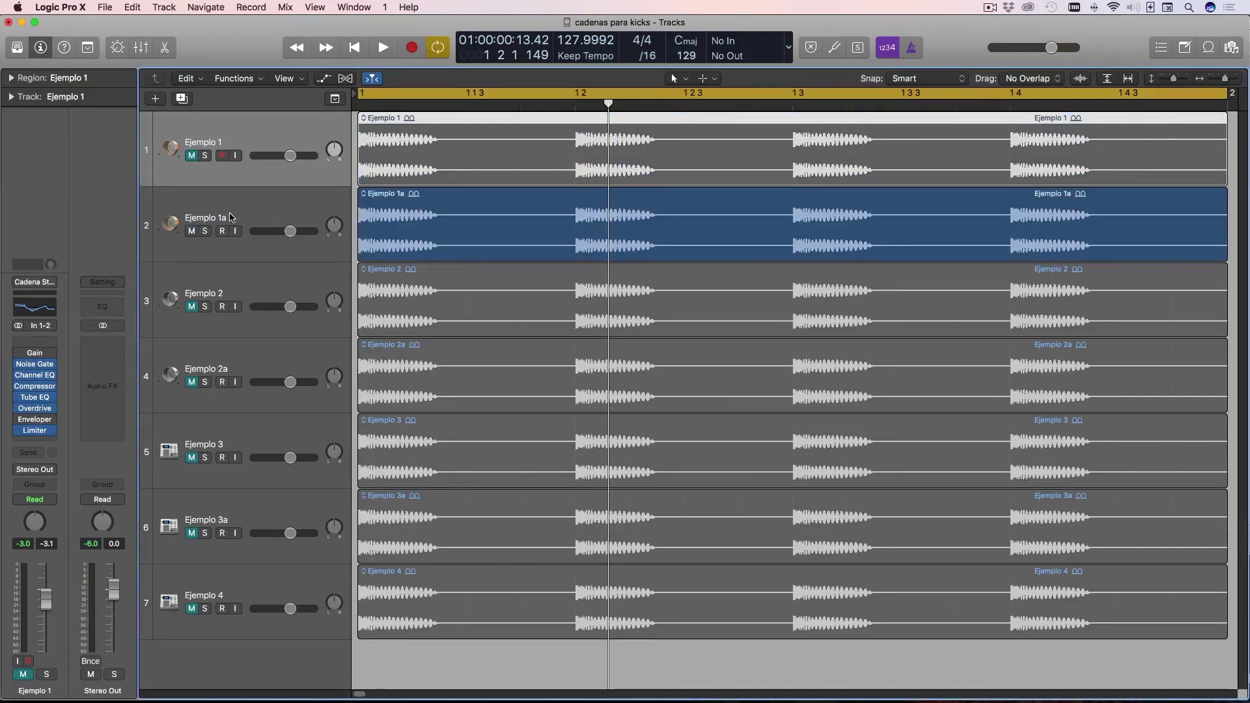
pyautogui.click(236, 214)
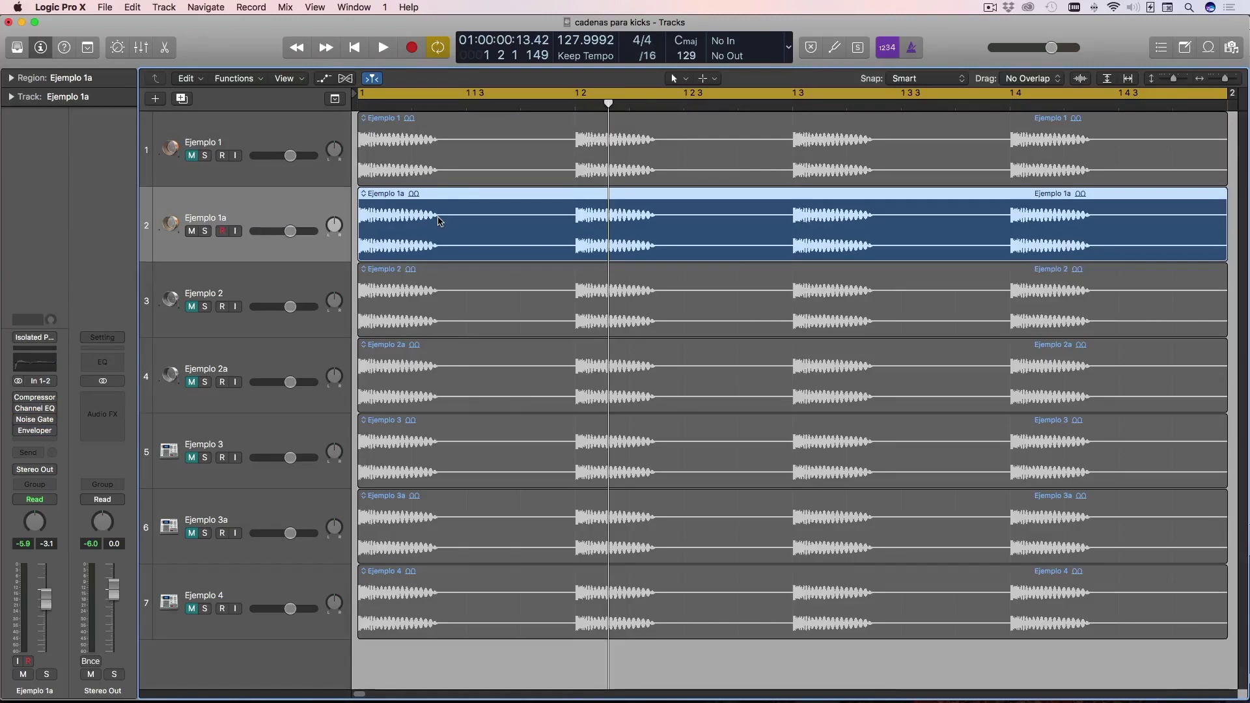
pyautogui.press('space')
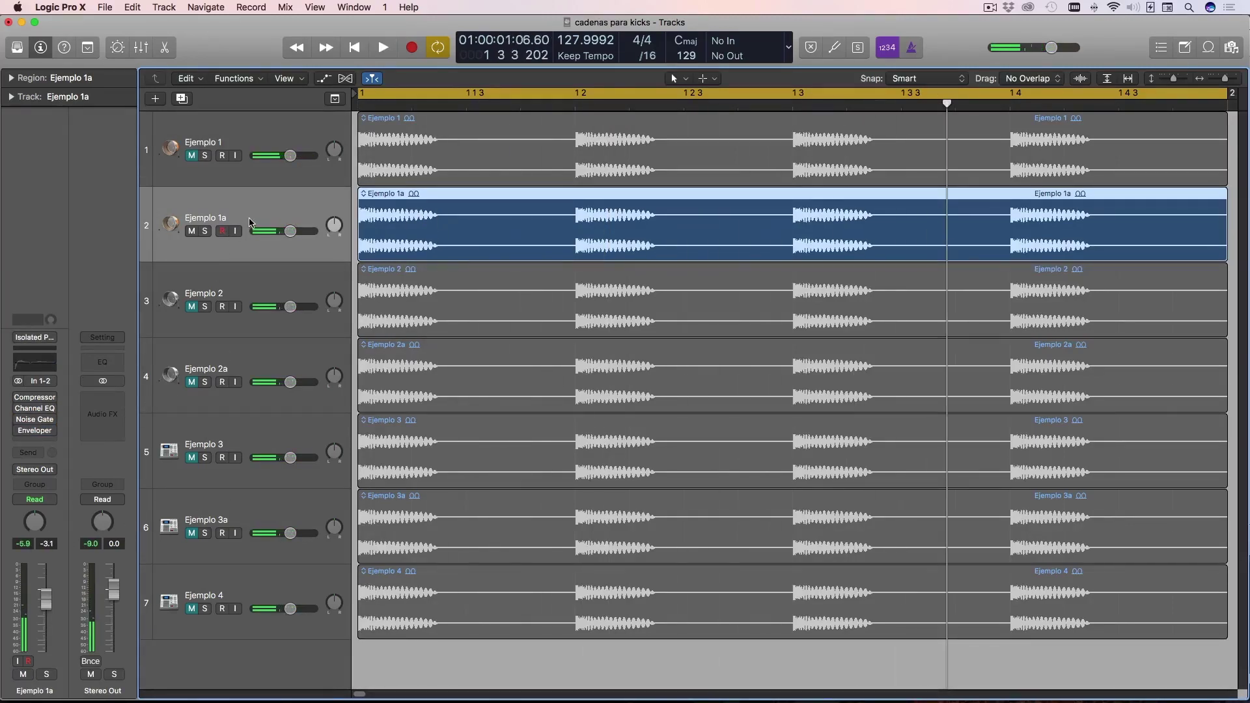
# Step: Go through the tracks from Ejemplo 1a down to Ejemplo 4 and back to examine their channel strips
pyautogui.press('Down')
pyautogui.press('Down')
pyautogui.press('Down')
pyautogui.press('Down')
pyautogui.press('Down')
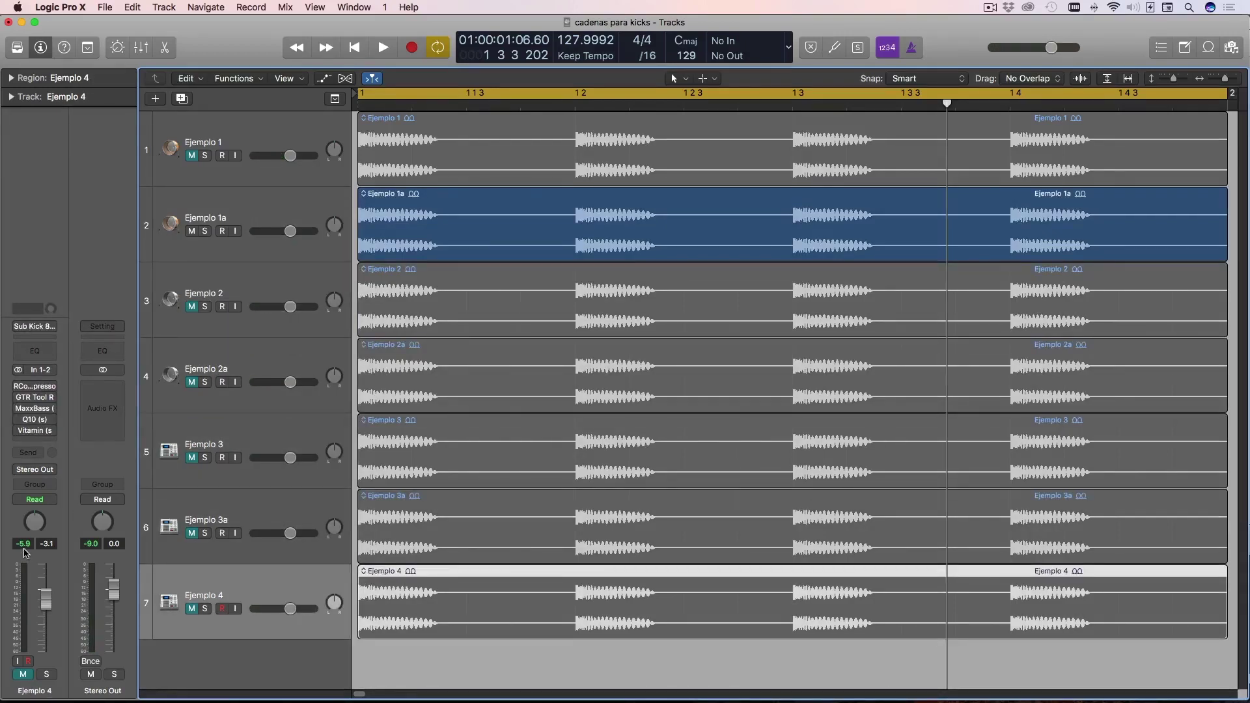
pyautogui.press('Up')
pyautogui.press('Up')
pyautogui.press('Up')
pyautogui.press('Up')
pyautogui.press('Up')
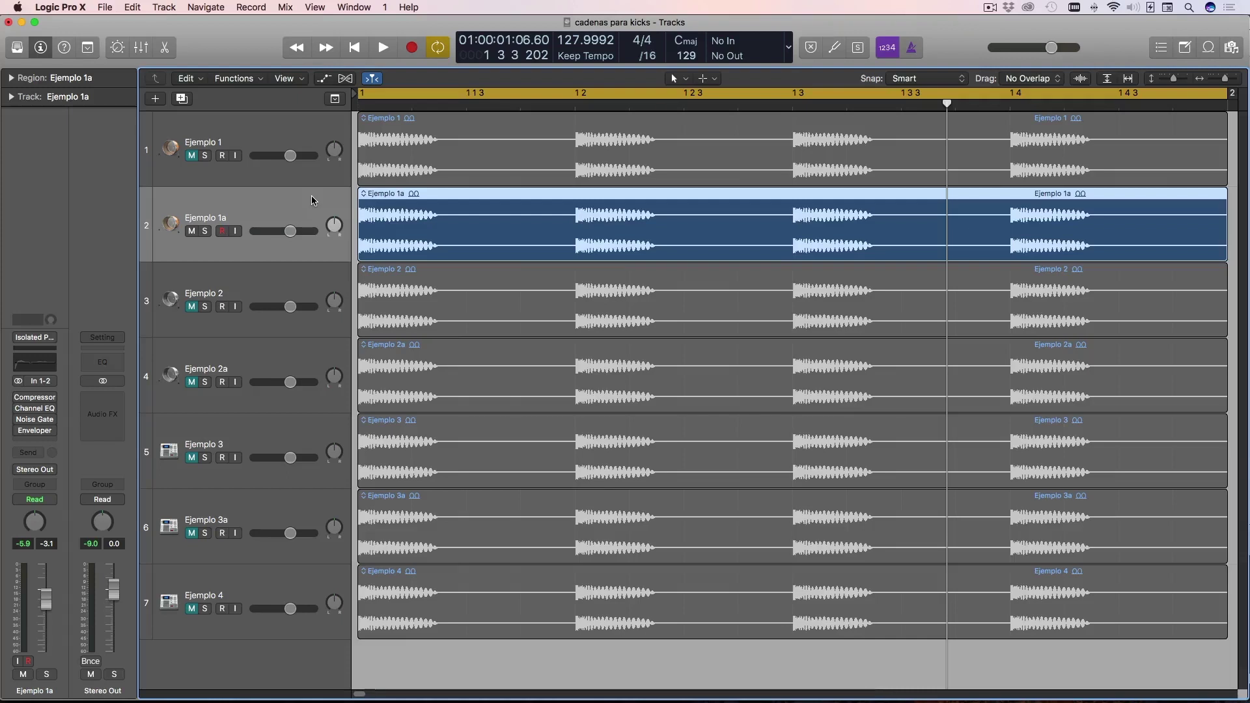
# Step: Enable the Compressor, Channel EQ, Noise Gate and Enveloper on Ejemplo 1a, playing the loop before and after the change
pyautogui.moveTo(38, 425)
pyautogui.moveTo(33, 424)
pyautogui.press('space')
pyautogui.press('space')
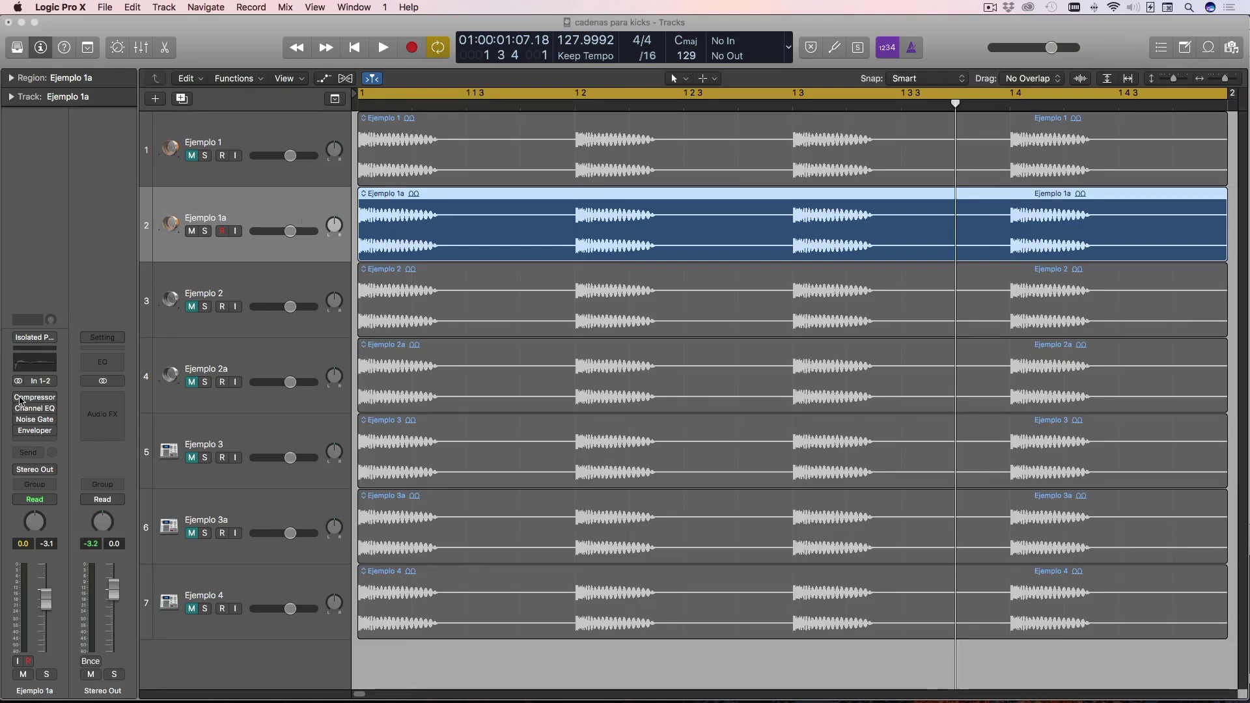
pyautogui.moveTo(18, 399); pyautogui.dragTo(19, 433)
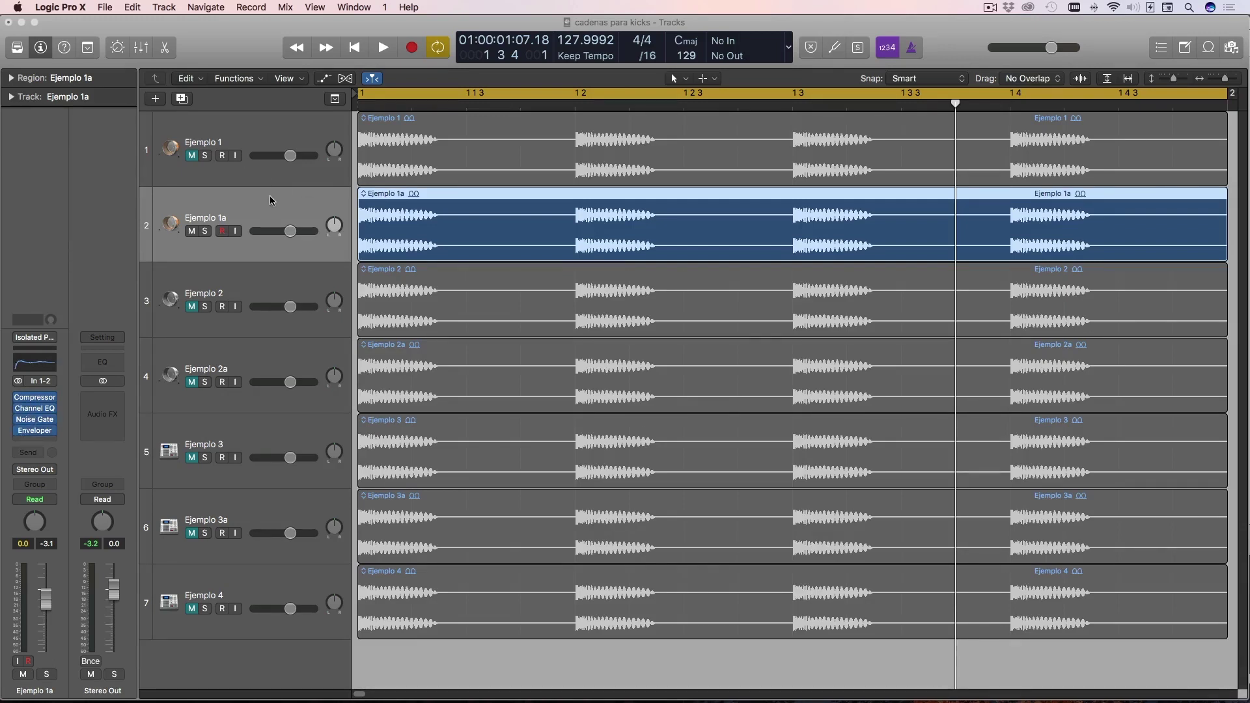
pyautogui.press('space')
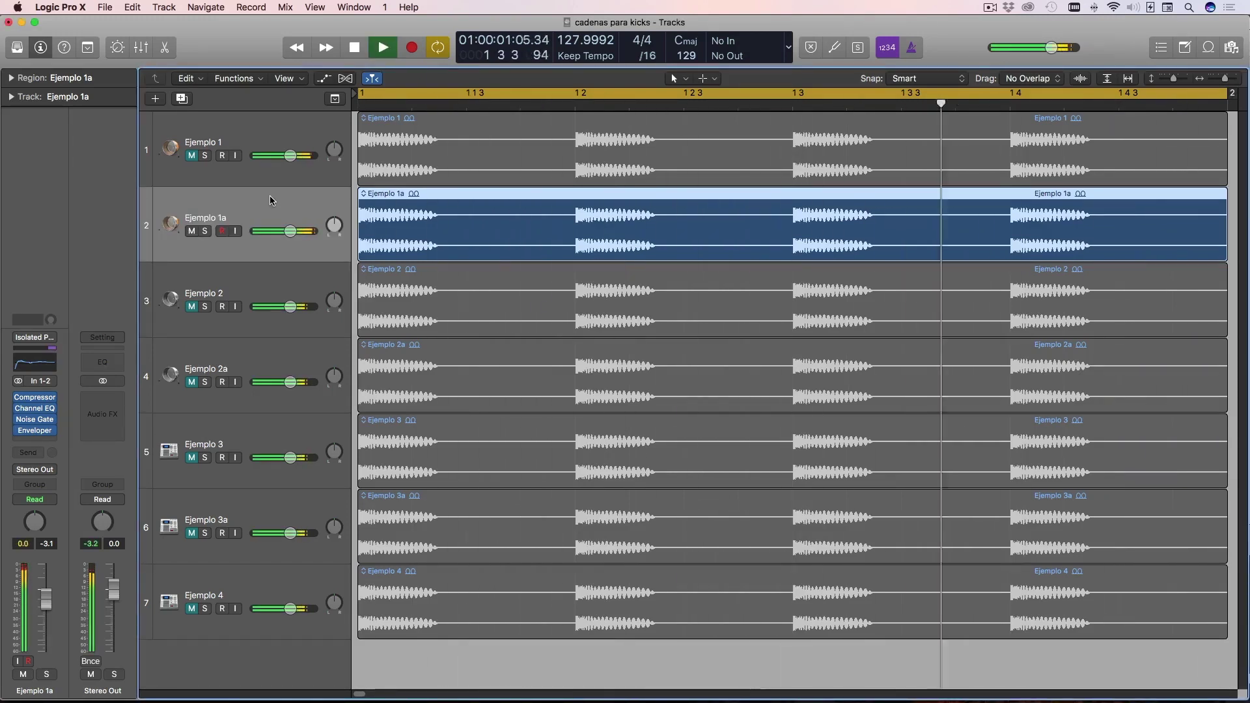
pyautogui.press('space')
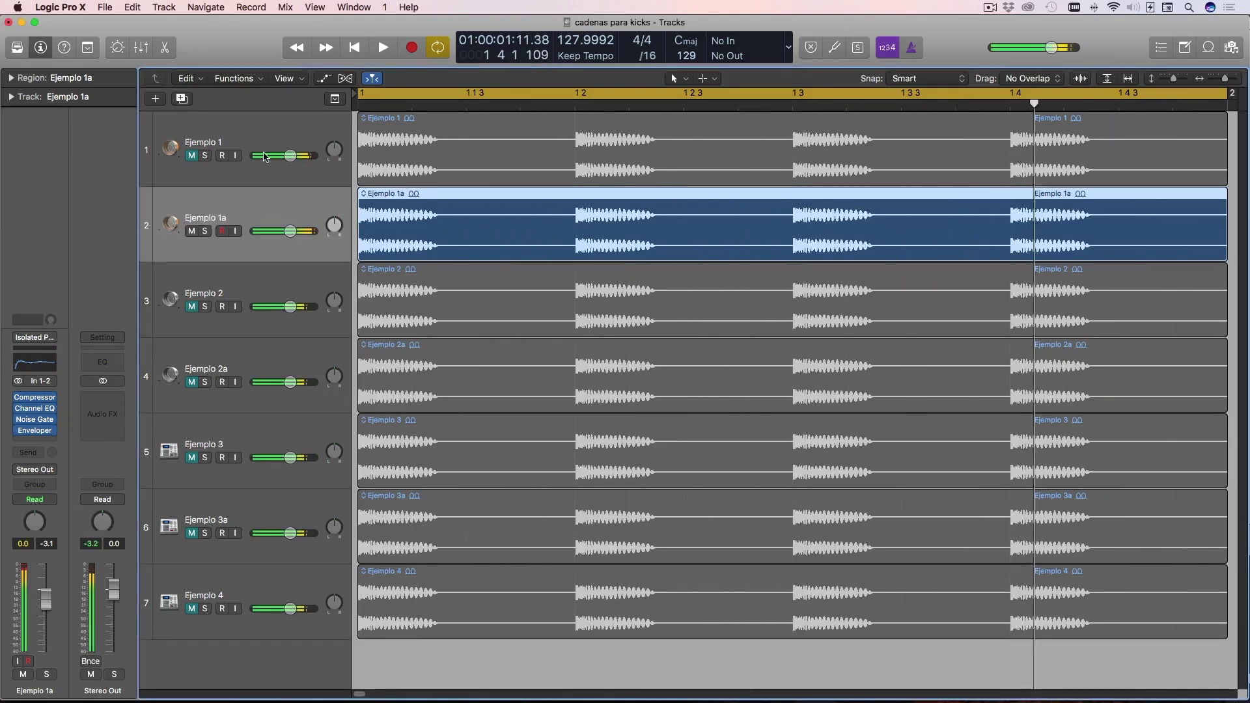
# Step: Switch the mutes to play Ejemplo 1's loop for comparison, ending with only Ejemplo 1a unmuted and selected
pyautogui.click(192, 232)
pyautogui.click(190, 158)
pyautogui.press('space')
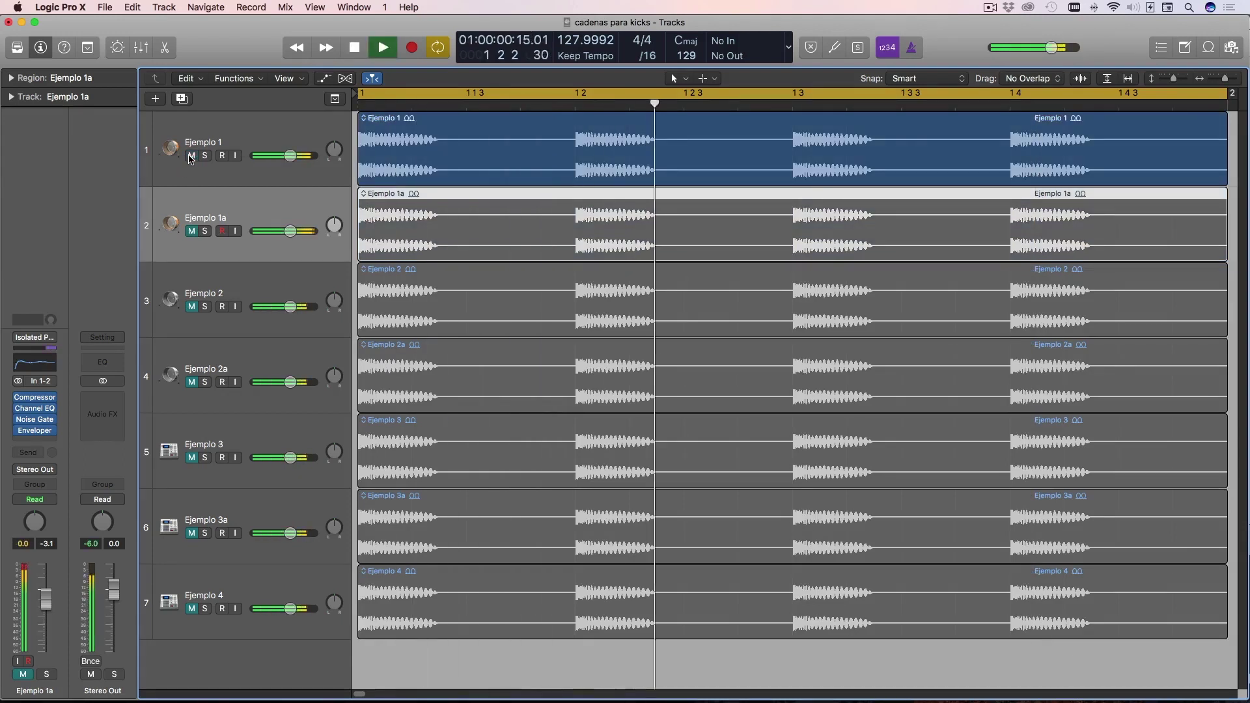
pyautogui.press('space')
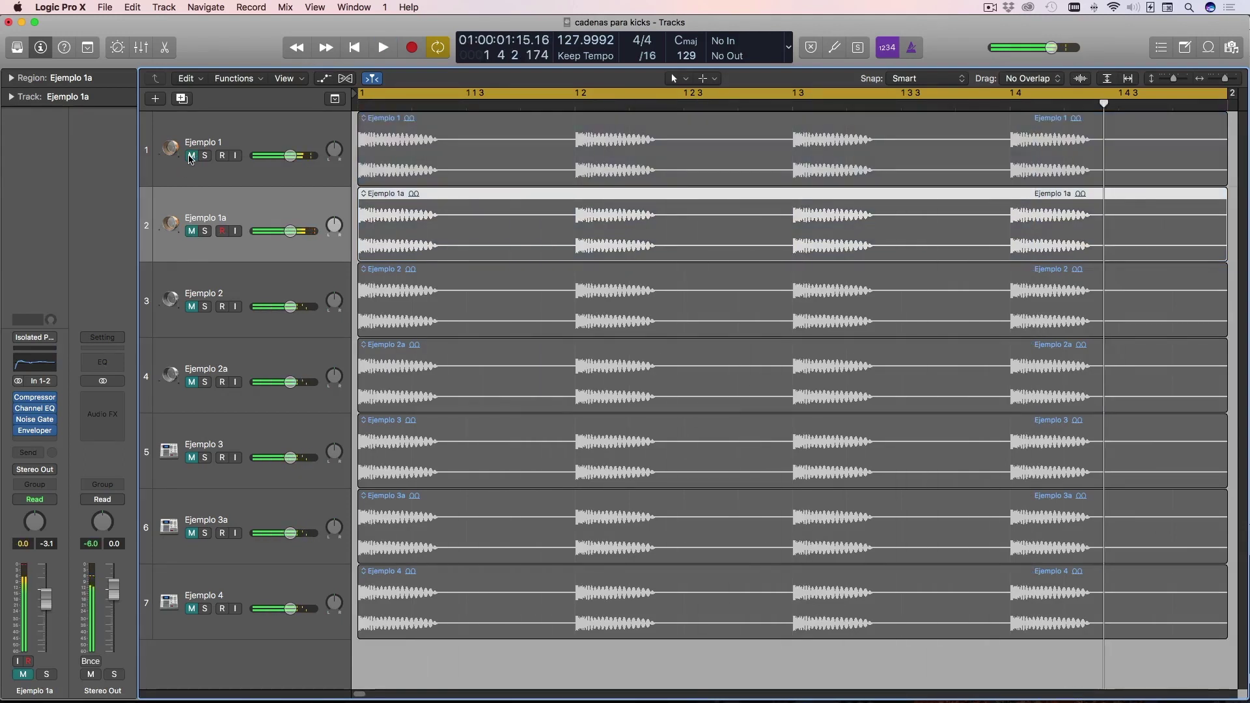
pyautogui.click(245, 134)
pyautogui.click(272, 211)
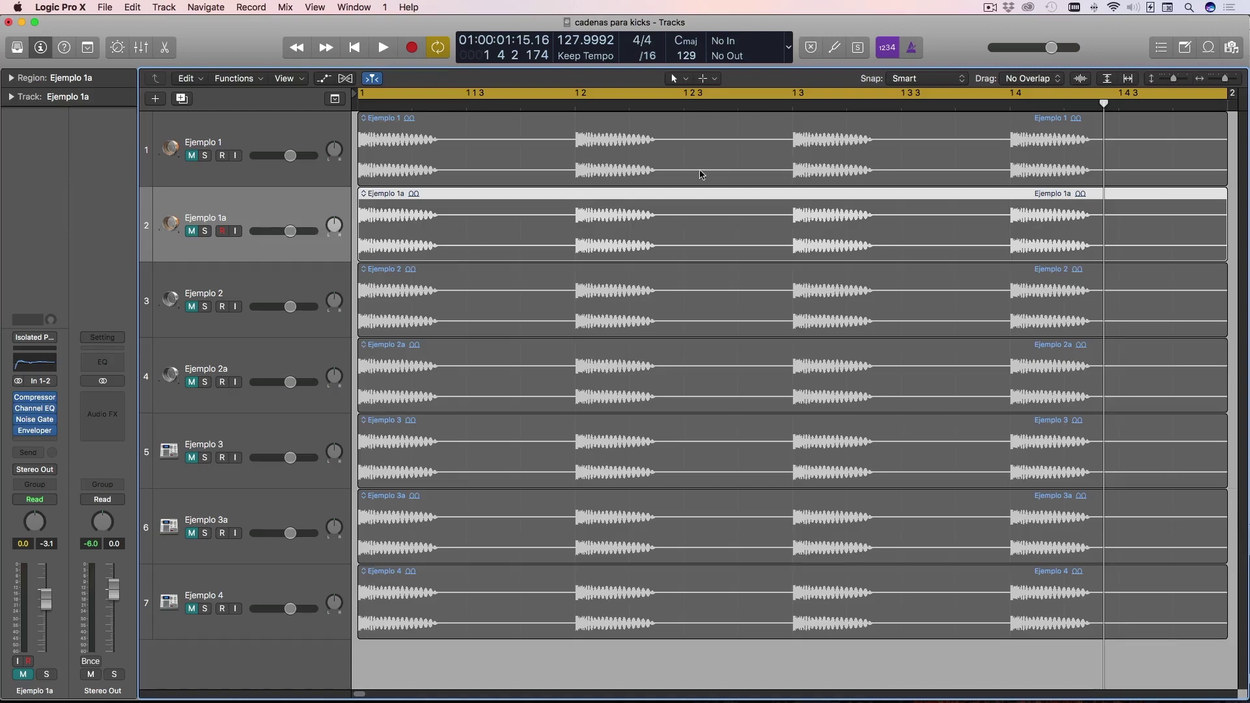
pyautogui.click(191, 236)
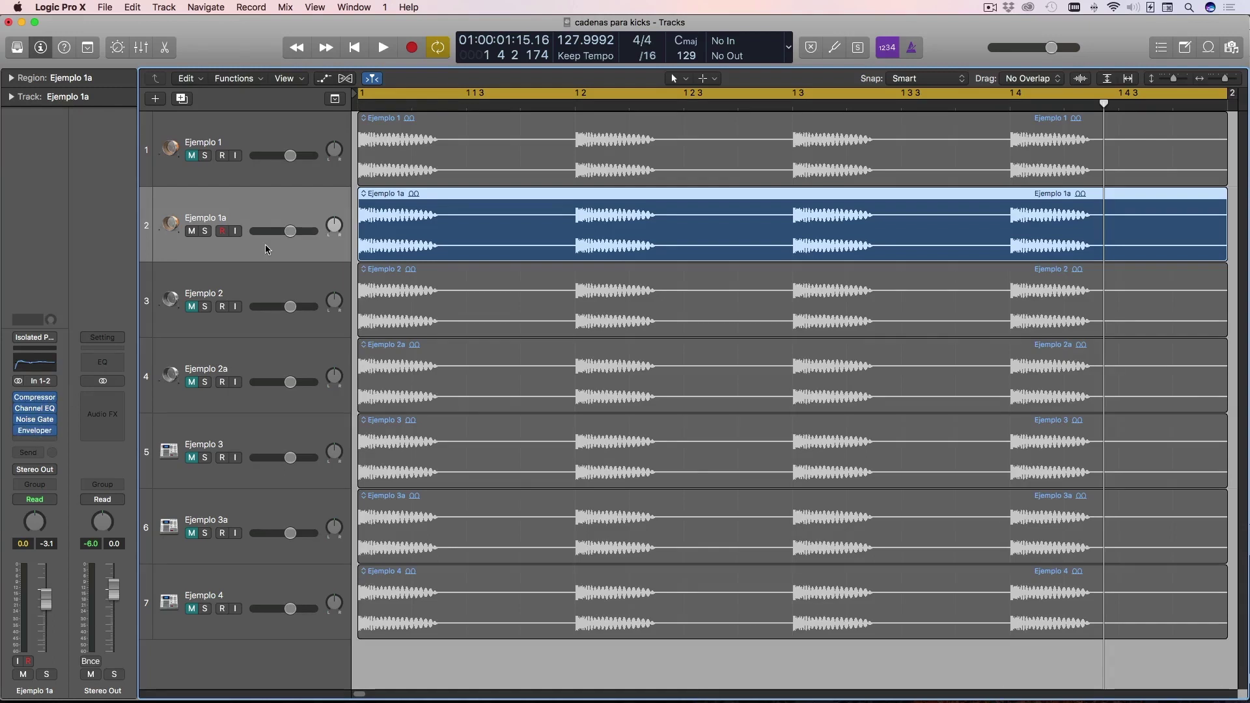
# Step: Examine where Ejemplo 1a's Isolated Punchy Kick setting is stored, browsing the legacy Logic drum settings as far as 02 Acoustic Kick
pyautogui.click(53, 341)
pyautogui.moveTo(97, 535)
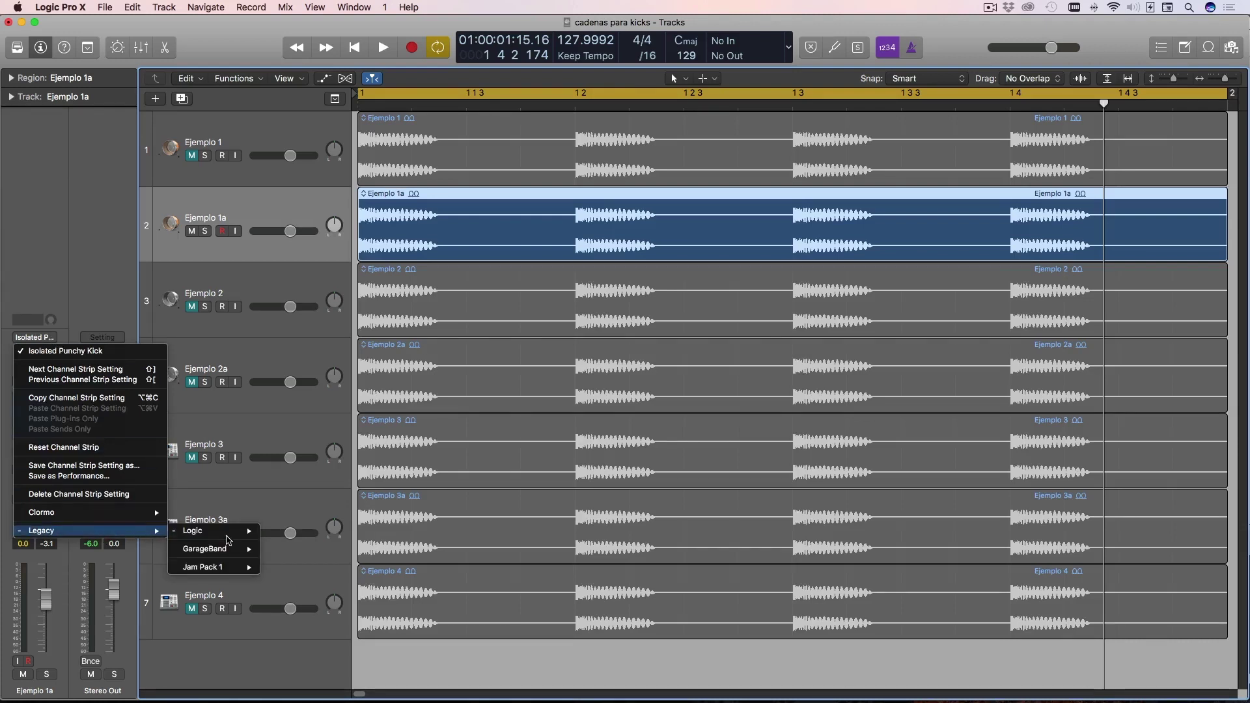
pyautogui.moveTo(228, 534)
pyautogui.moveTo(315, 596)
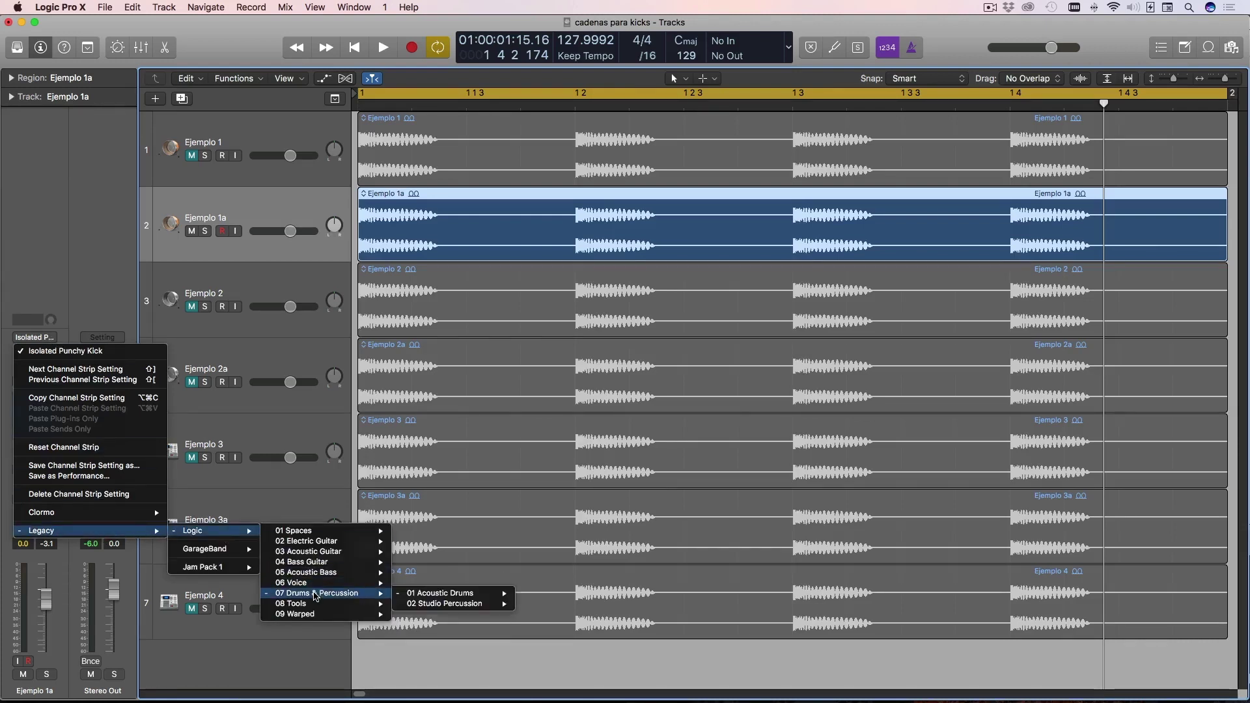
pyautogui.moveTo(446, 597)
pyautogui.moveTo(566, 604)
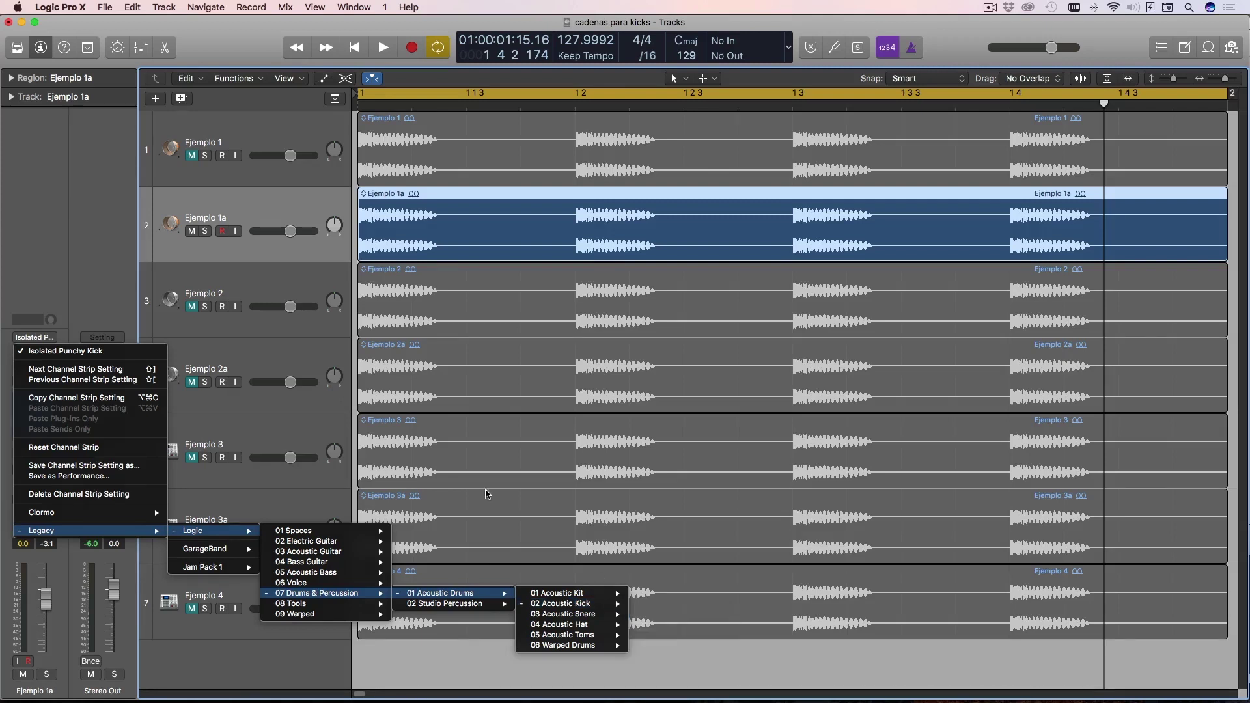
pyautogui.click(107, 215)
# Step: Open the Compressor, Channel EQ, Noise Gate and Enveloper windows of Ejemplo 1a, moving the last two clear of the others
pyautogui.click(36, 408)
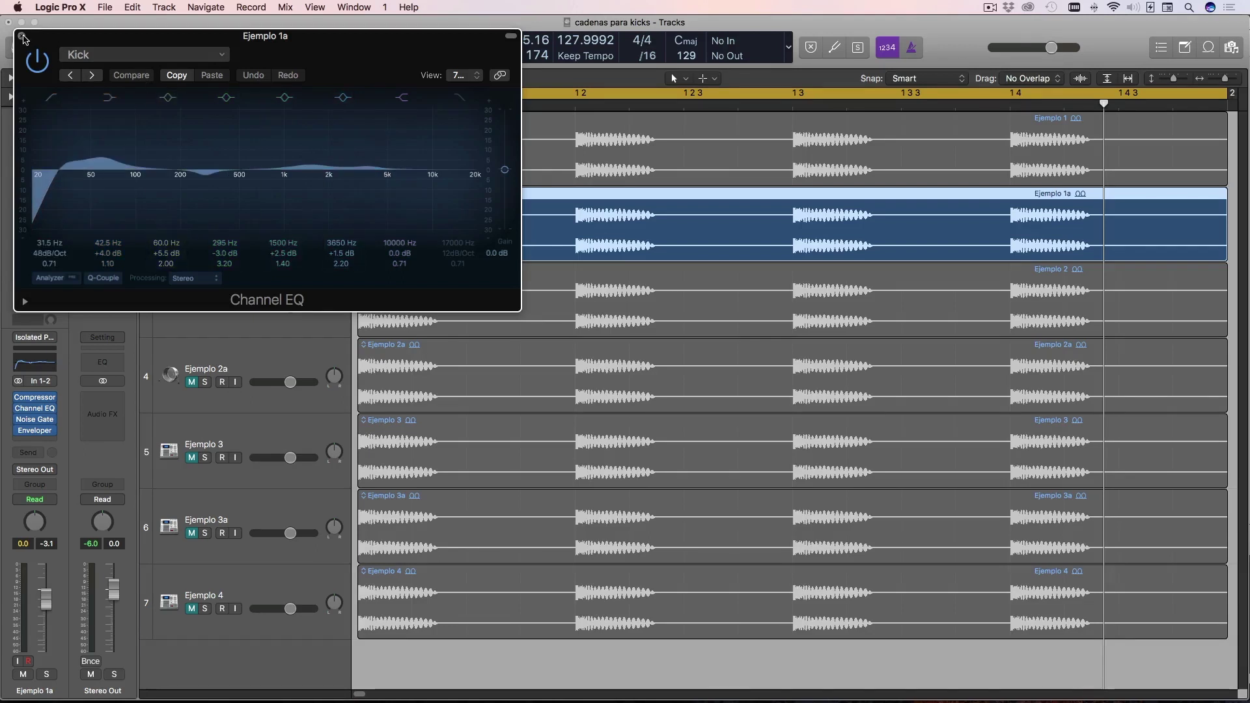
pyautogui.click(24, 37)
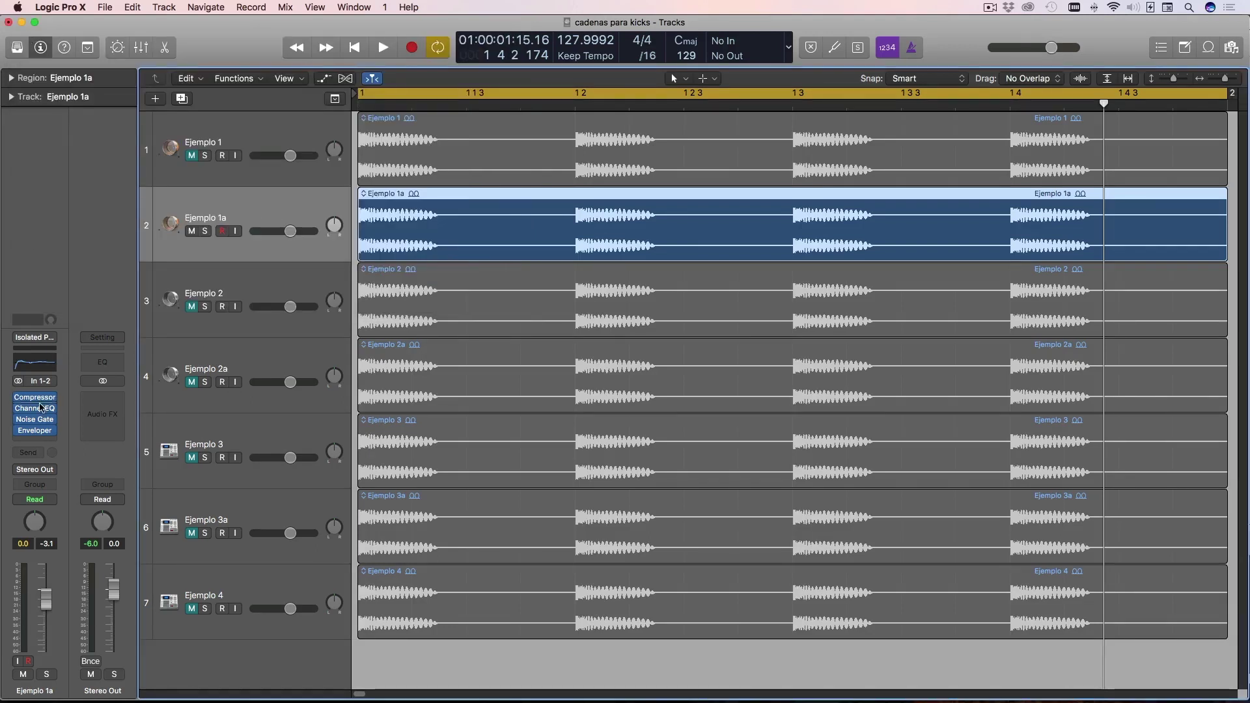
pyautogui.click(36, 401)
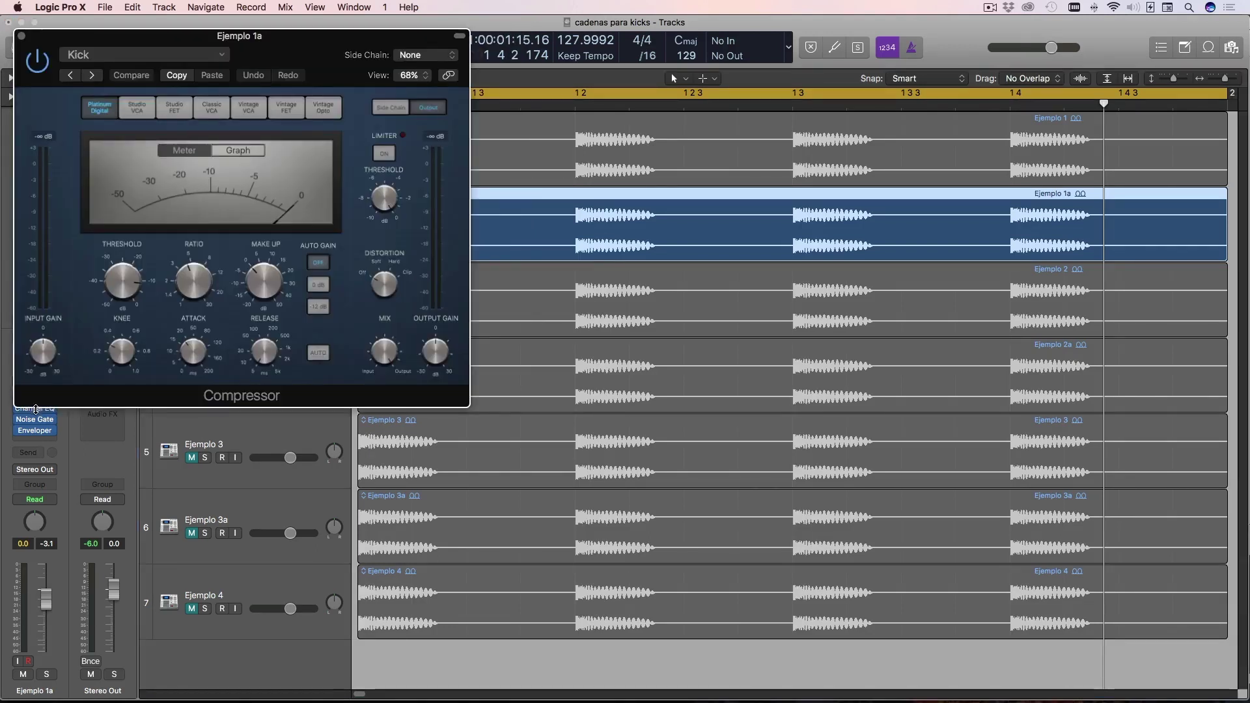
pyautogui.click(32, 410)
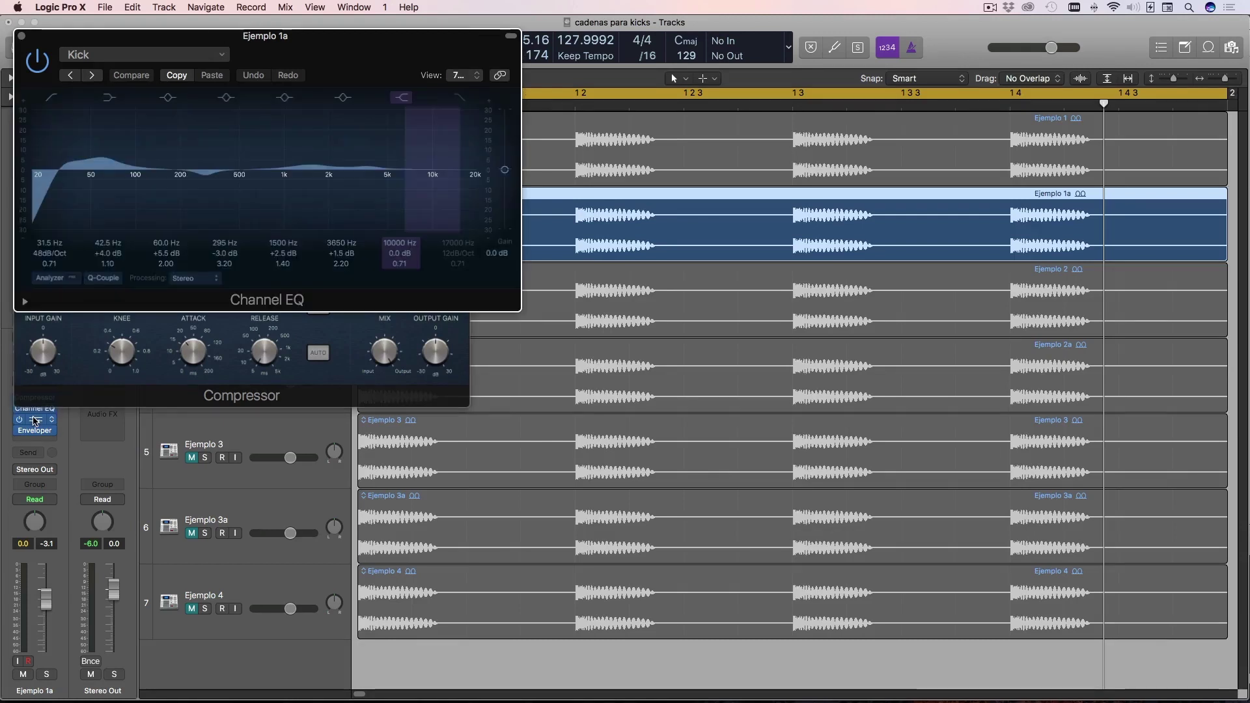
pyautogui.click(34, 420)
pyautogui.moveTo(332, 78); pyautogui.dragTo(758, 232)
pyautogui.click(35, 431)
pyautogui.moveTo(206, 204); pyautogui.dragTo(713, 445)
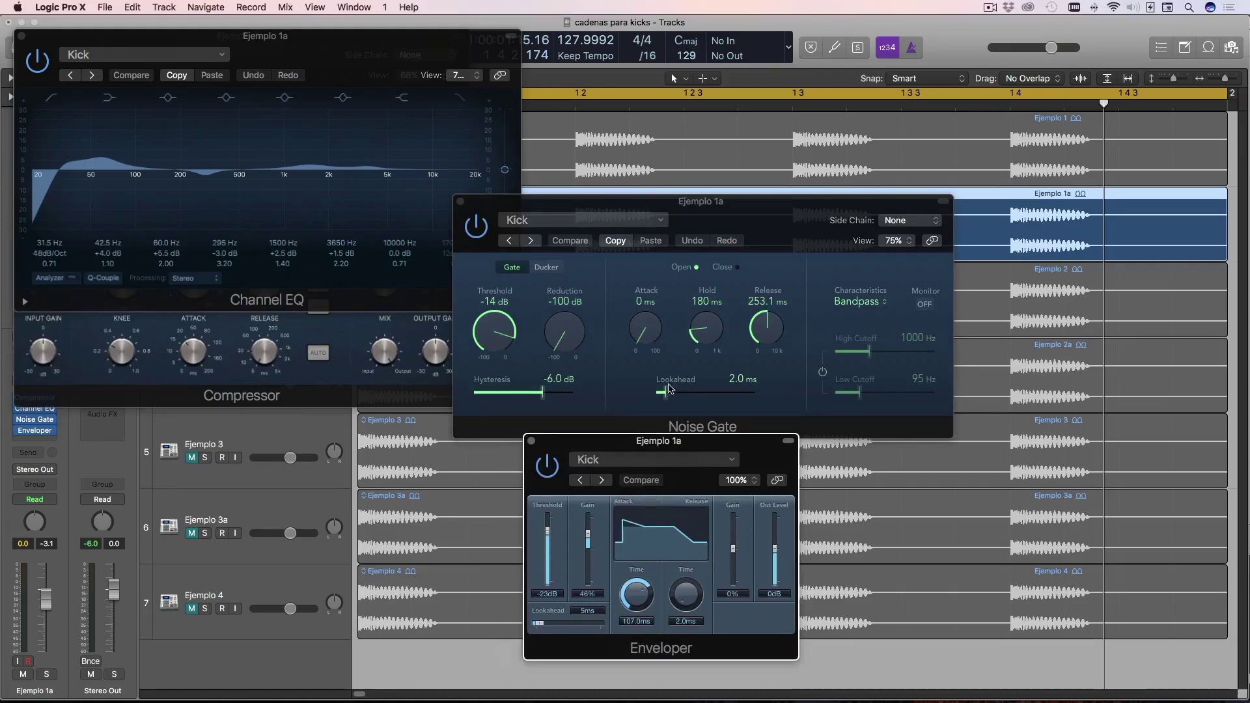
# Step: Arrange the Noise Gate, Channel EQ and Compressor windows in signal-chain order above the Enveloper, leaving the channel strip's plug-in list uncovered
pyautogui.moveTo(749, 202); pyautogui.dragTo(909, 98)
pyautogui.moveTo(293, 58); pyautogui.dragTo(787, 160)
pyautogui.moveTo(907, 94); pyautogui.dragTo(1041, 18)
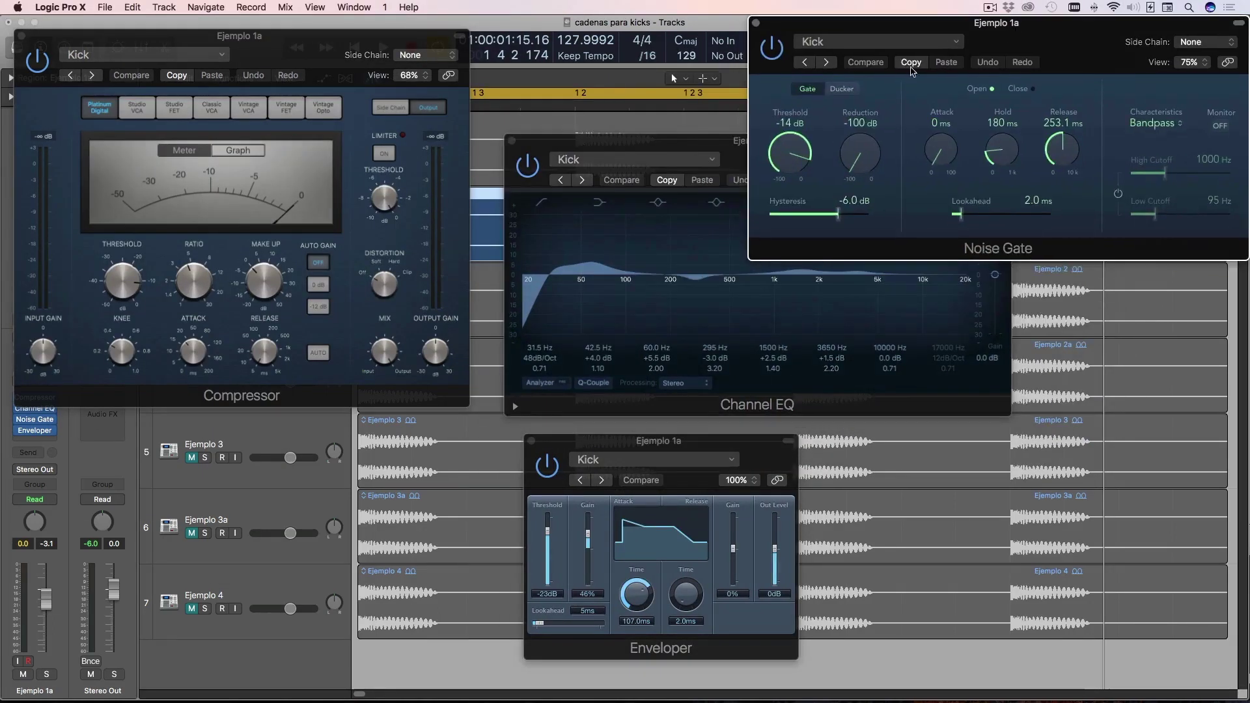
pyautogui.moveTo(734, 144); pyautogui.dragTo(612, 99)
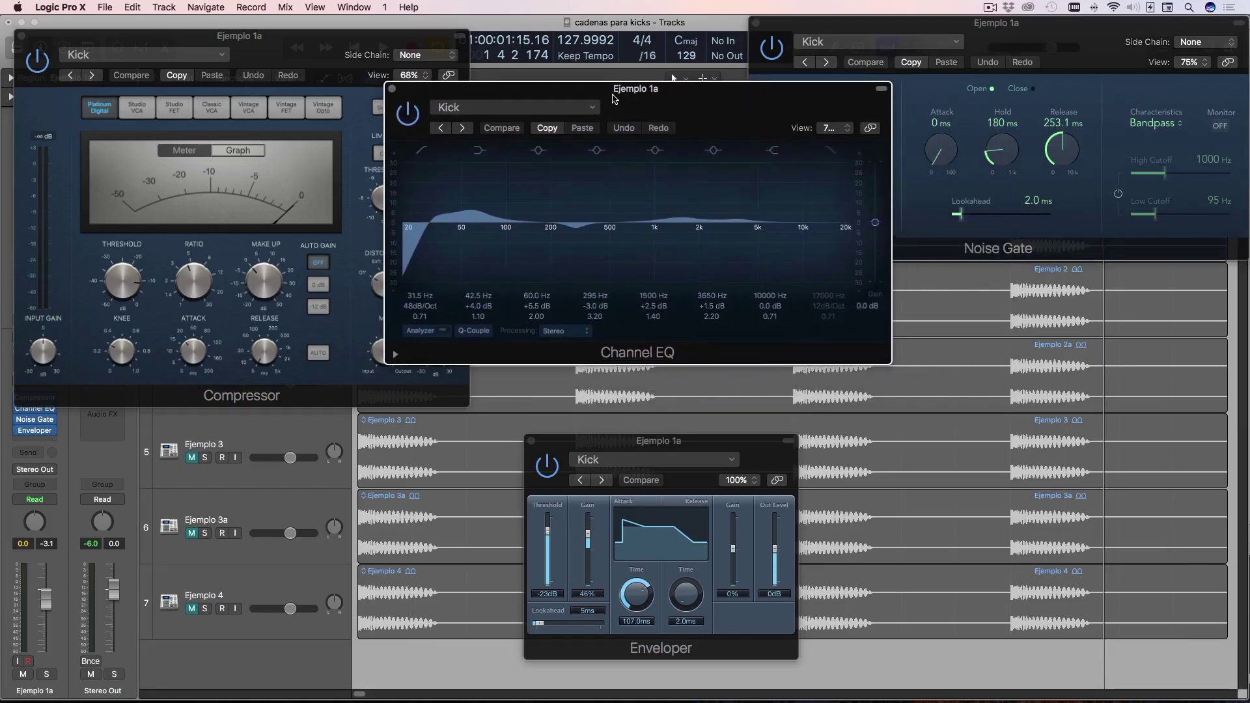
pyautogui.moveTo(335, 48); pyautogui.dragTo(390, 42)
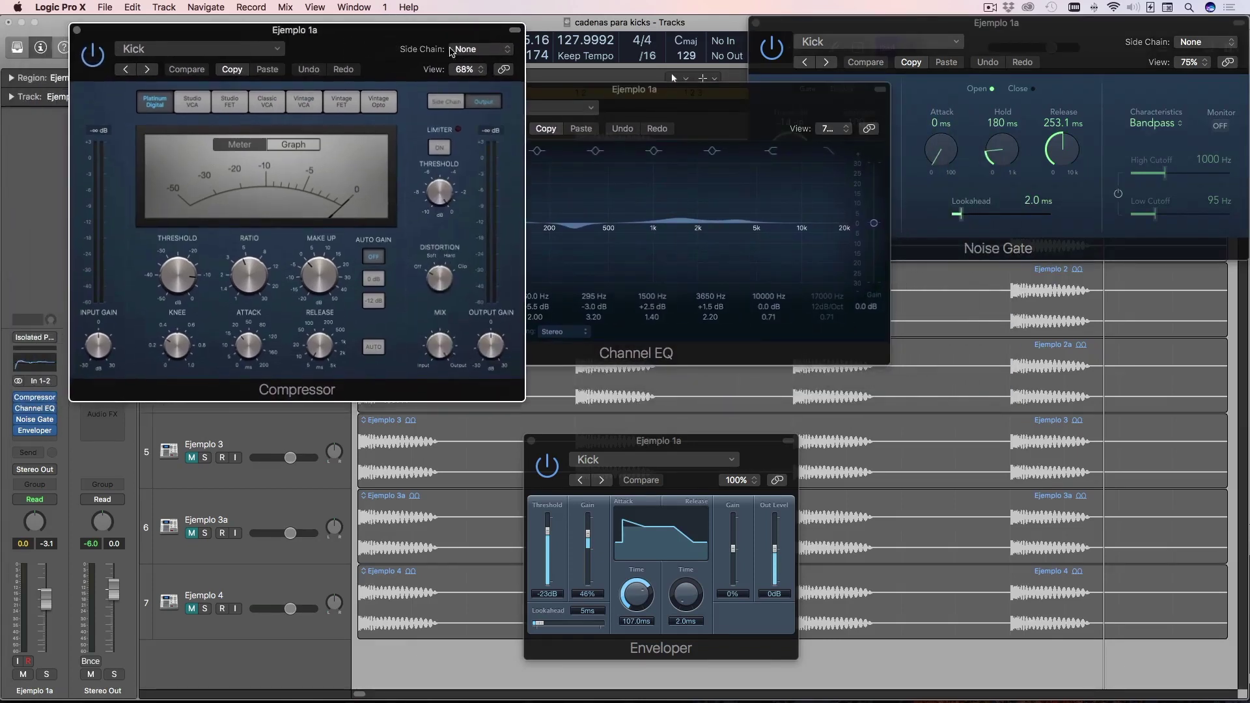
pyautogui.moveTo(651, 106); pyautogui.dragTo(631, 116)
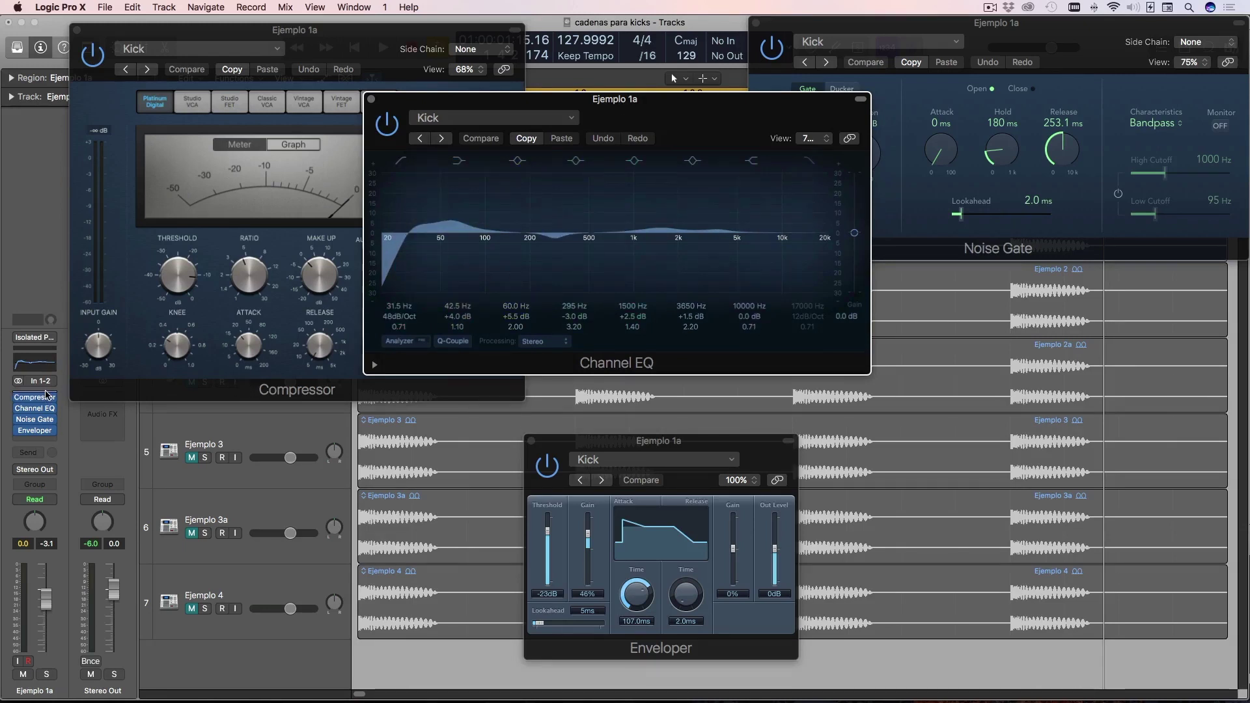
# Step: Examine Ejemplo 1a's Compressor, Channel EQ, Noise Gate and Enveloper settings in chain order, then play the loop while watching the Compressor
pyautogui.click(163, 394)
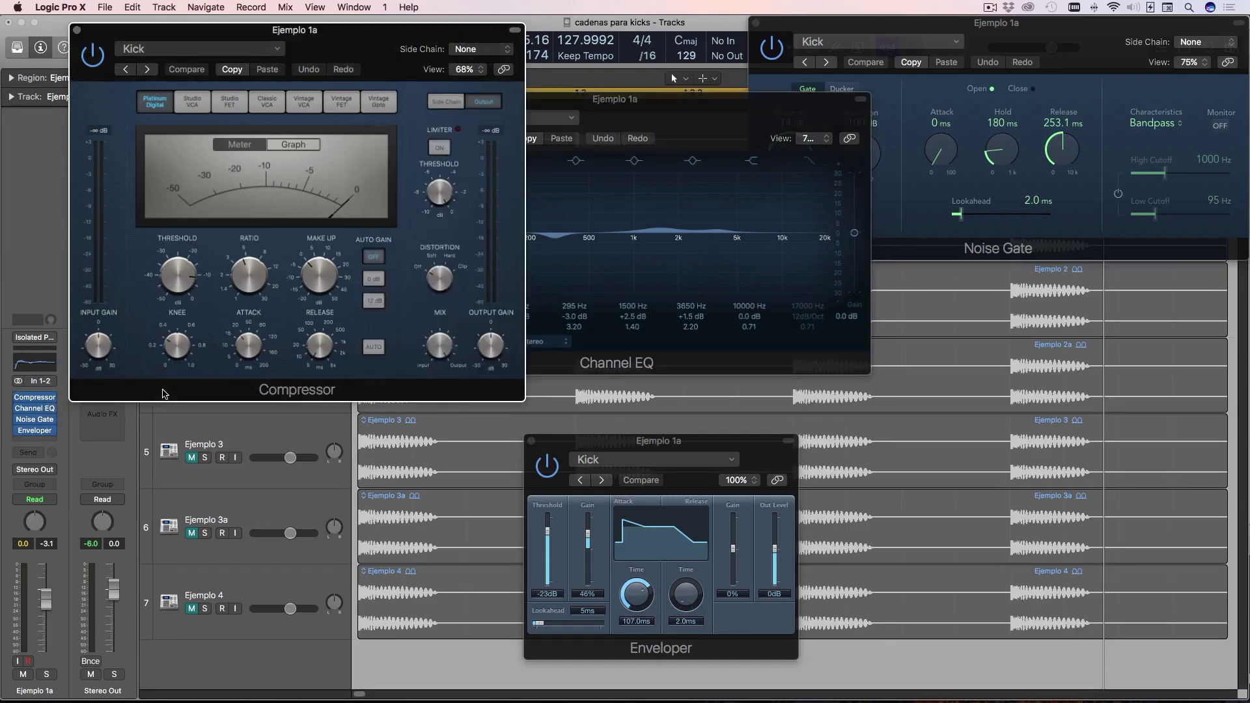
pyautogui.click(690, 368)
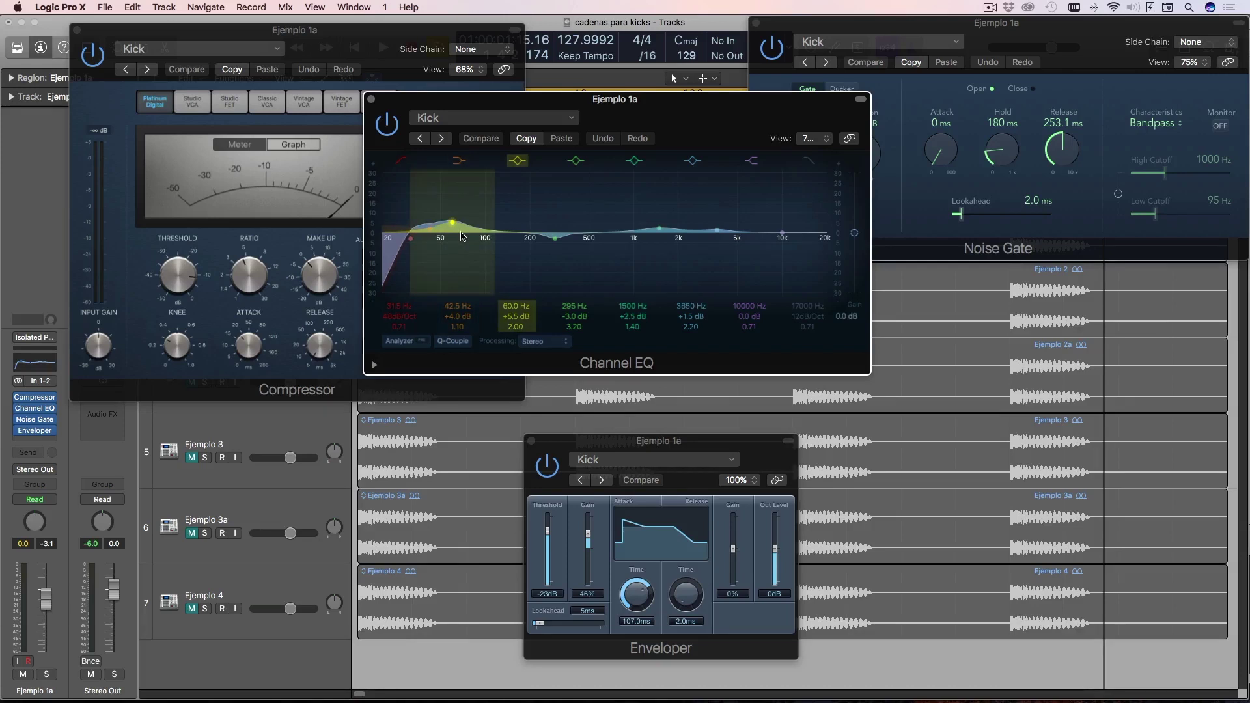
pyautogui.click(1006, 253)
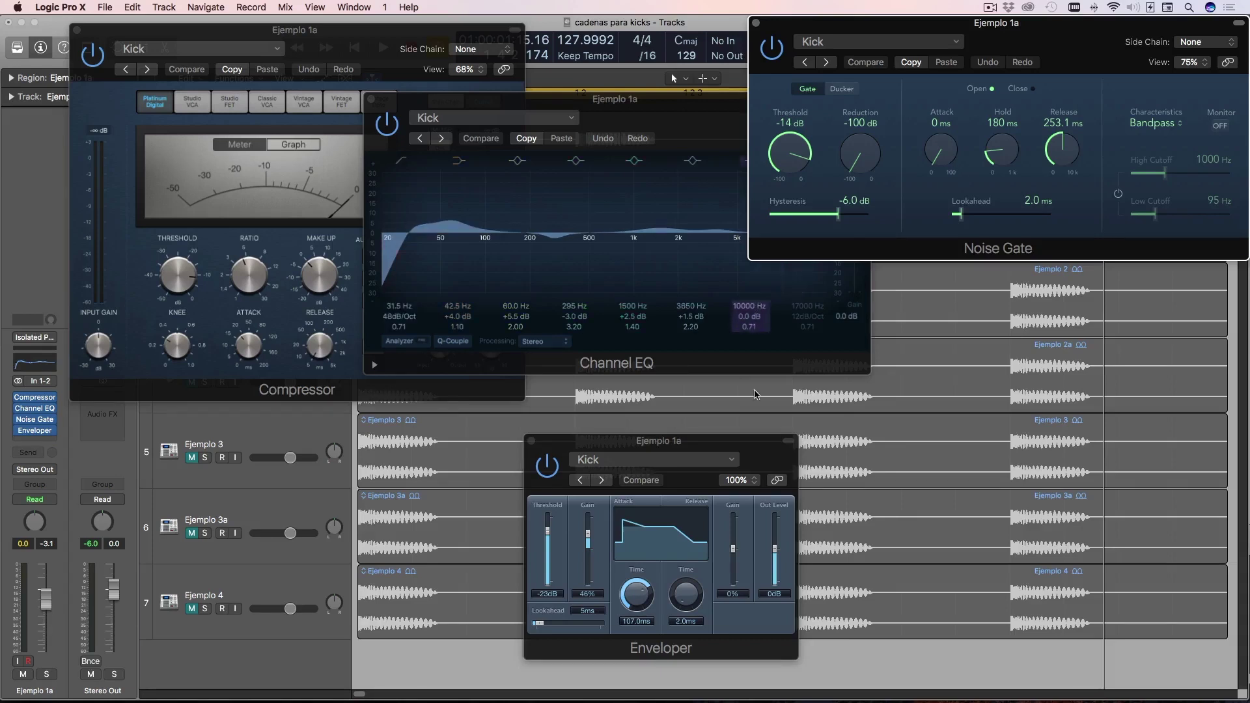
pyautogui.click(759, 444)
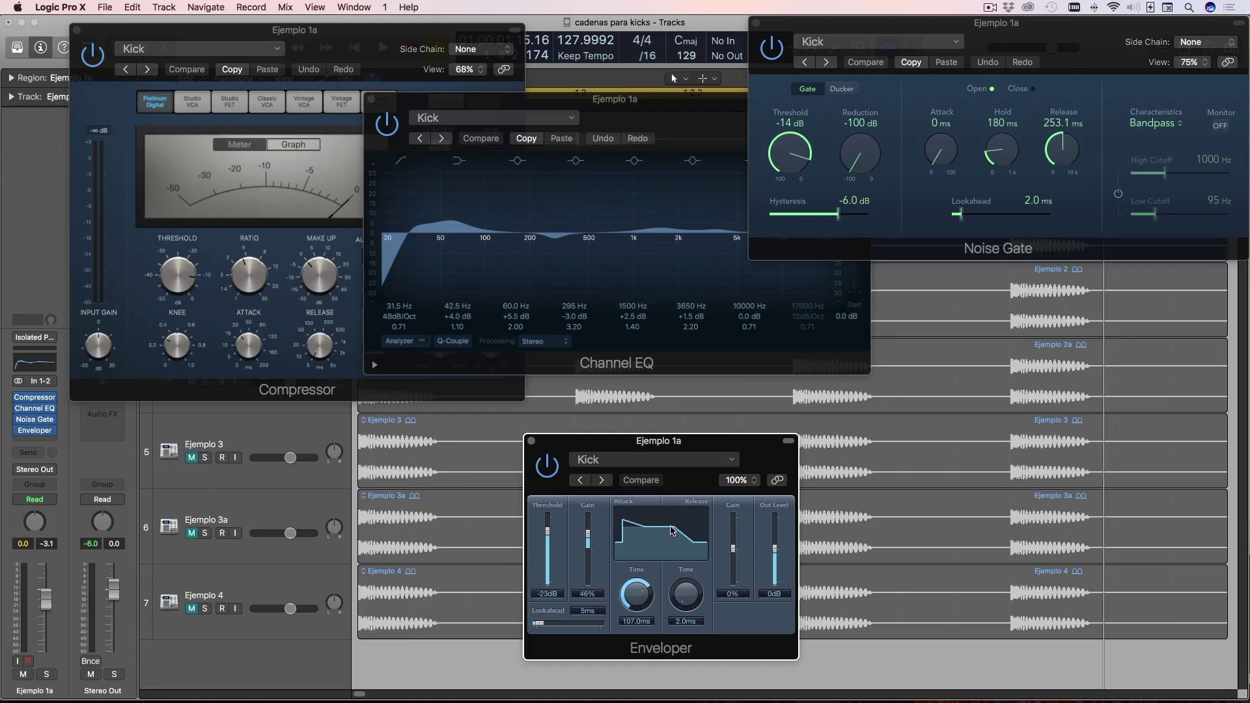
pyautogui.moveTo(664, 531); pyautogui.dragTo(678, 531)
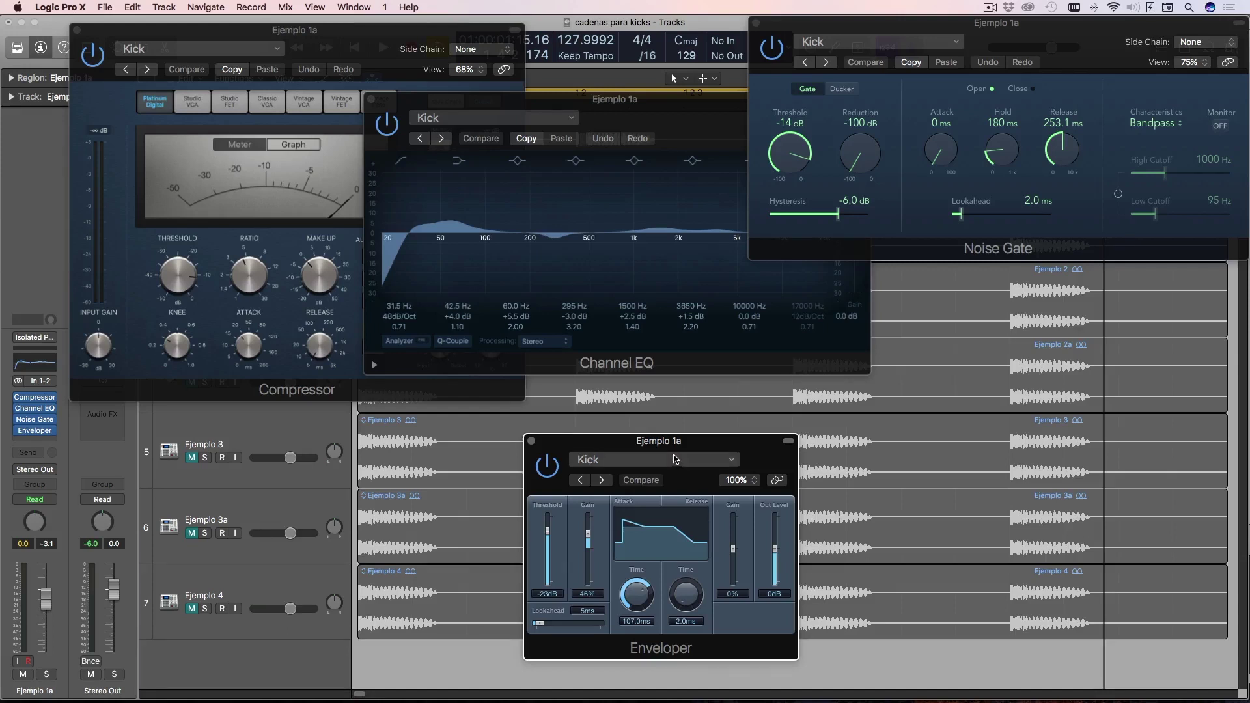
pyautogui.press('space')
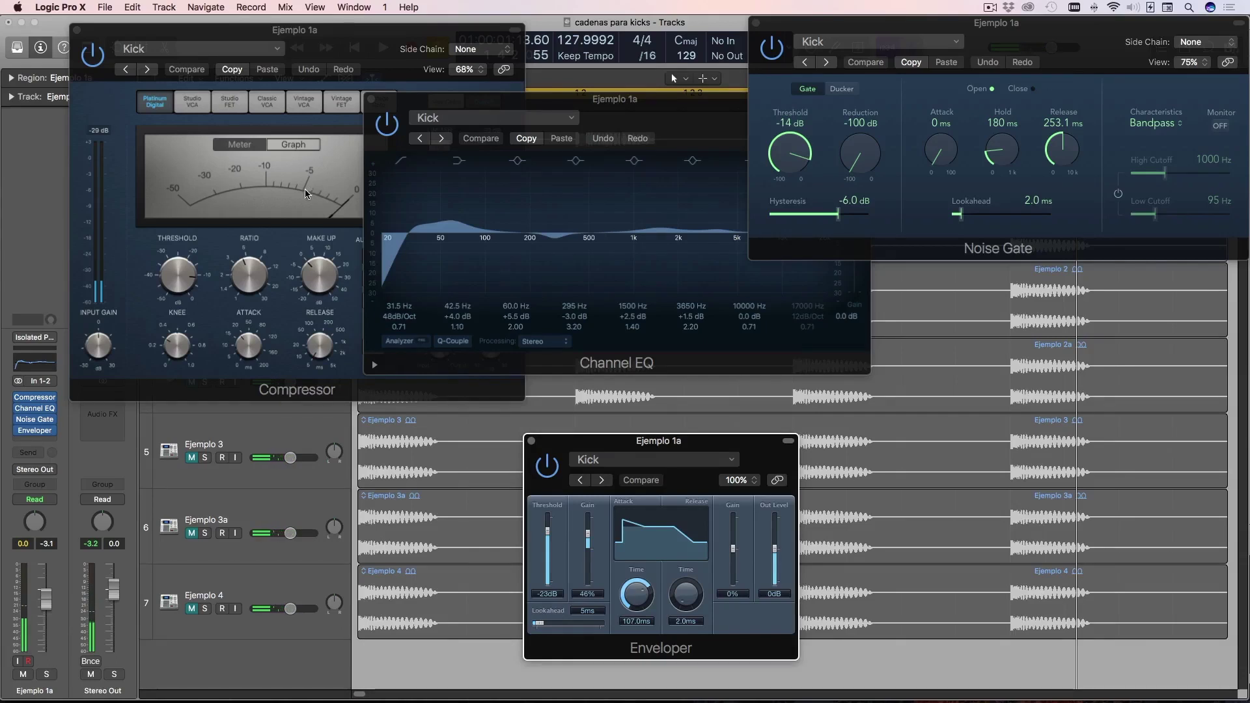
pyautogui.moveTo(257, 271)
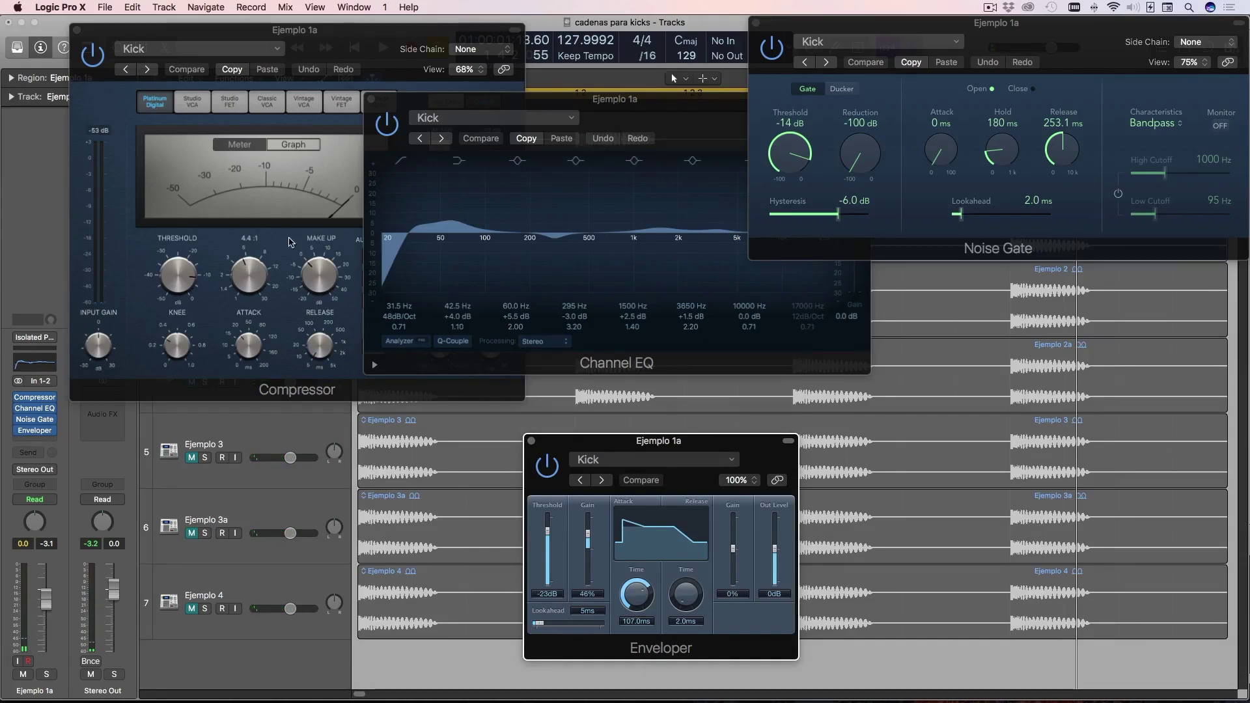
# Step: Close Ejemplo 1a's Compressor, Channel EQ, Noise Gate and Enveloper windows
pyautogui.click(36, 397)
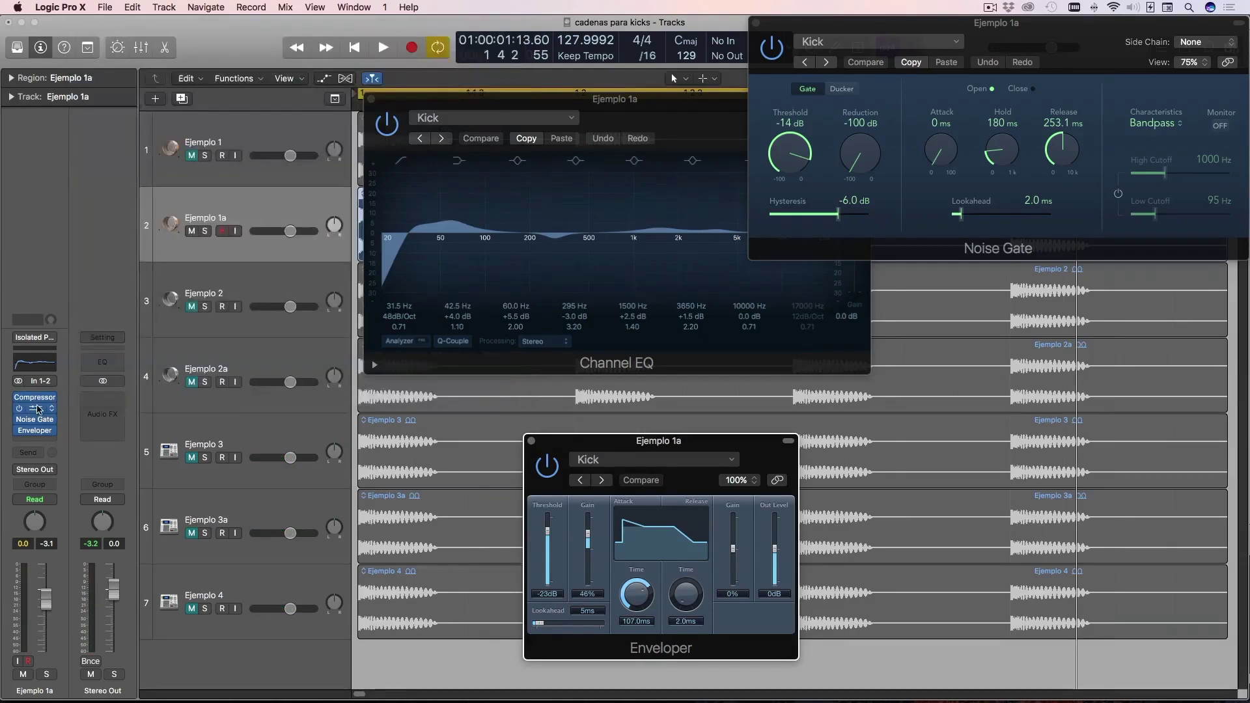
pyautogui.click(36, 408)
pyautogui.click(36, 420)
pyautogui.click(35, 432)
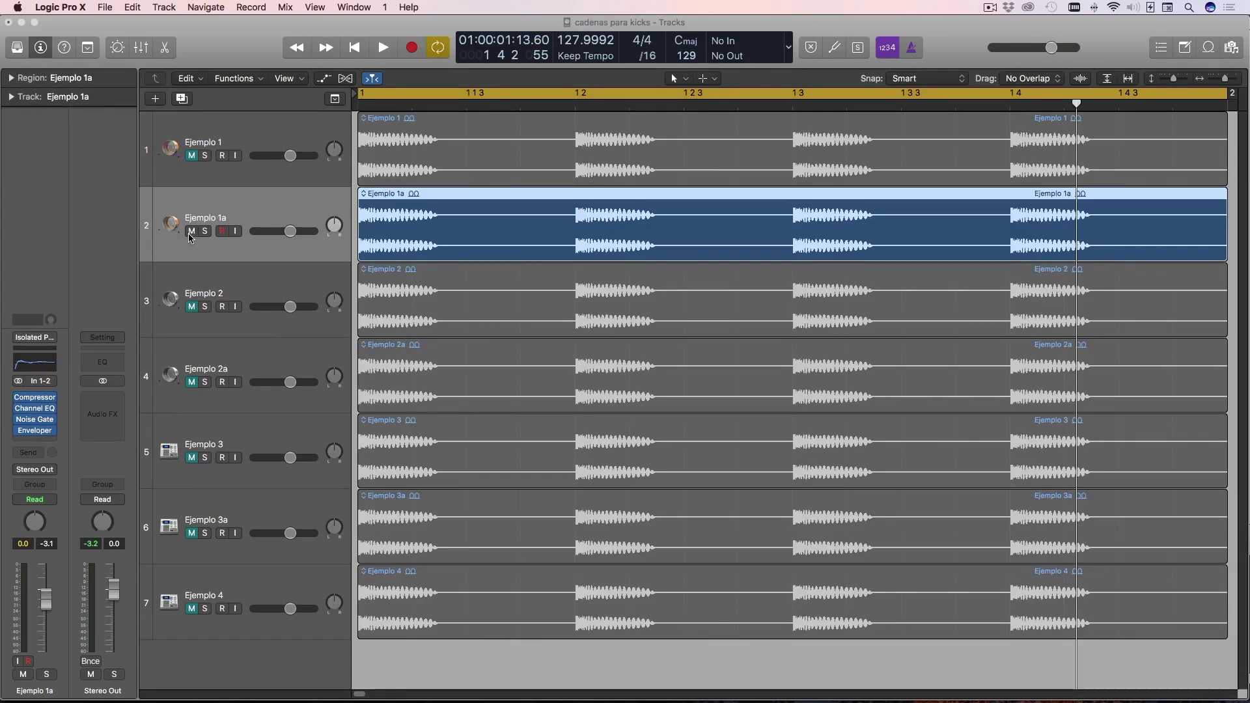
# Step: Select Ejemplo 2 as the only unmuted track and activate its five plug-ins, from Tube EQ through Limiter
pyautogui.click(195, 287)
pyautogui.moveTo(30, 389)
pyautogui.moveTo(20, 391); pyautogui.dragTo(21, 435)
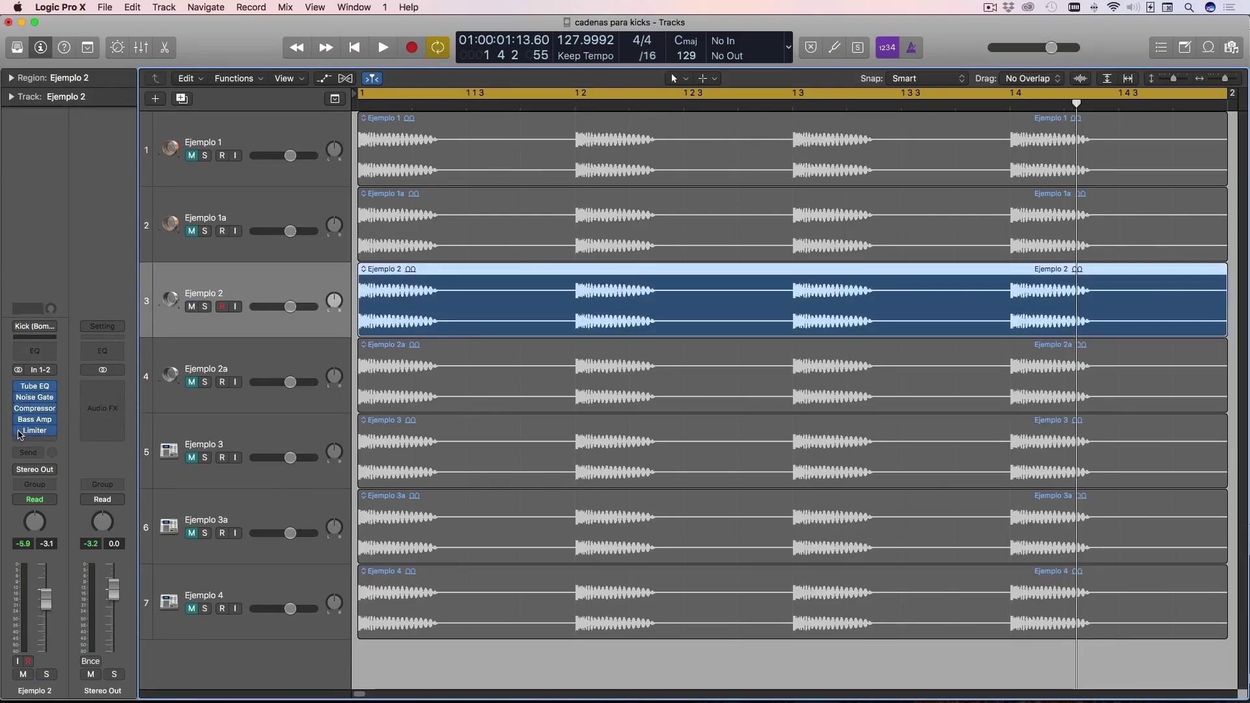
# Step: Compare Ejemplo 2's loop with its whole plug-in chain active and bypassed, ending with all five plug-ins active and playback stopped
pyautogui.press('space')
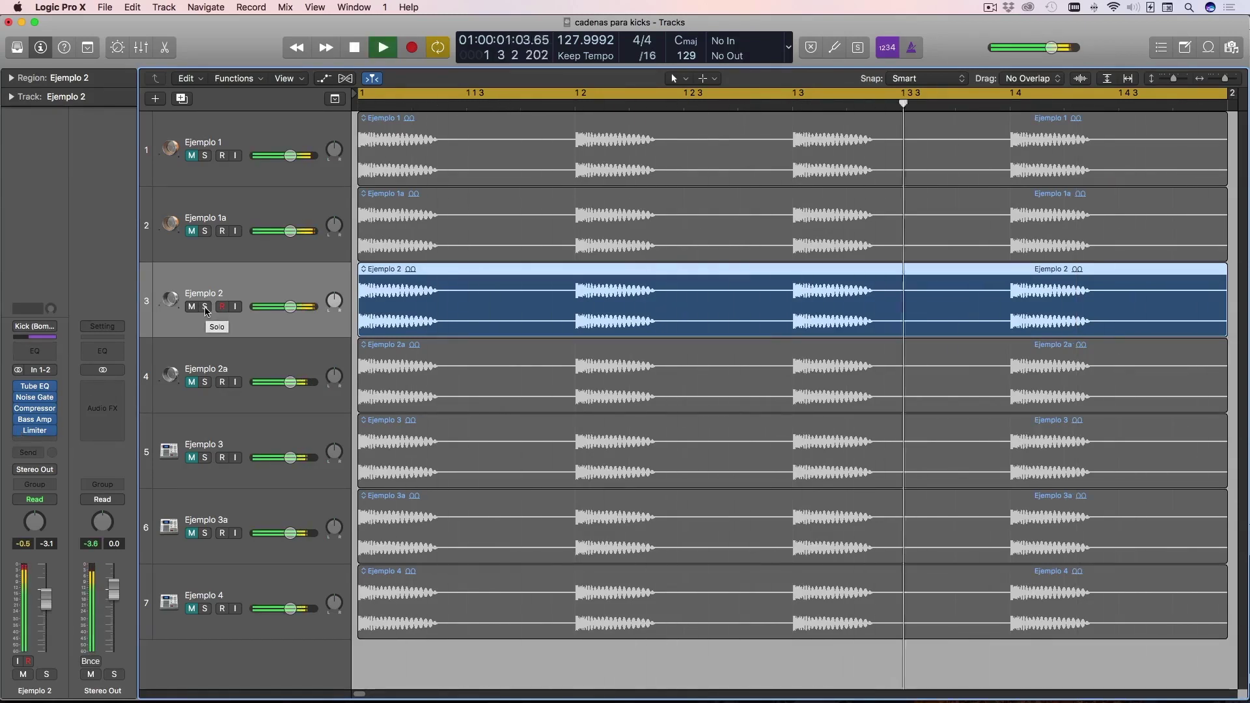
pyautogui.click(26, 395)
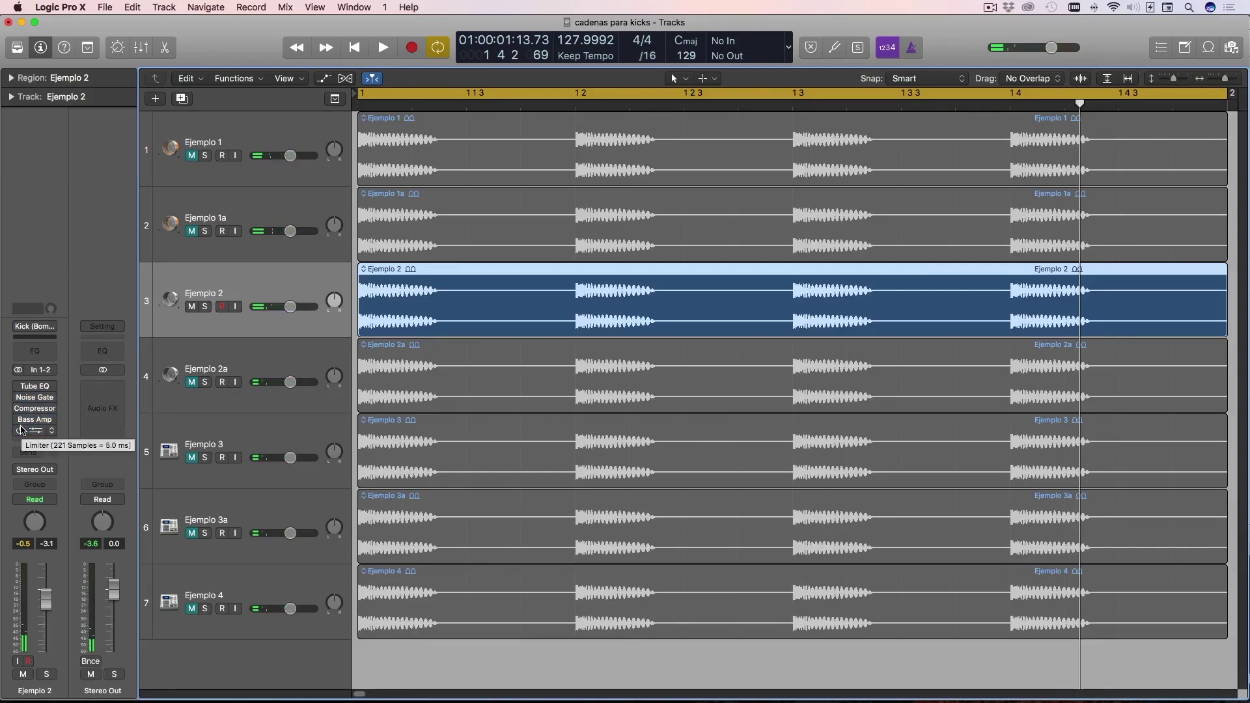
pyautogui.press('space')
pyautogui.press('space')
pyautogui.moveTo(21, 430); pyautogui.dragTo(26, 386)
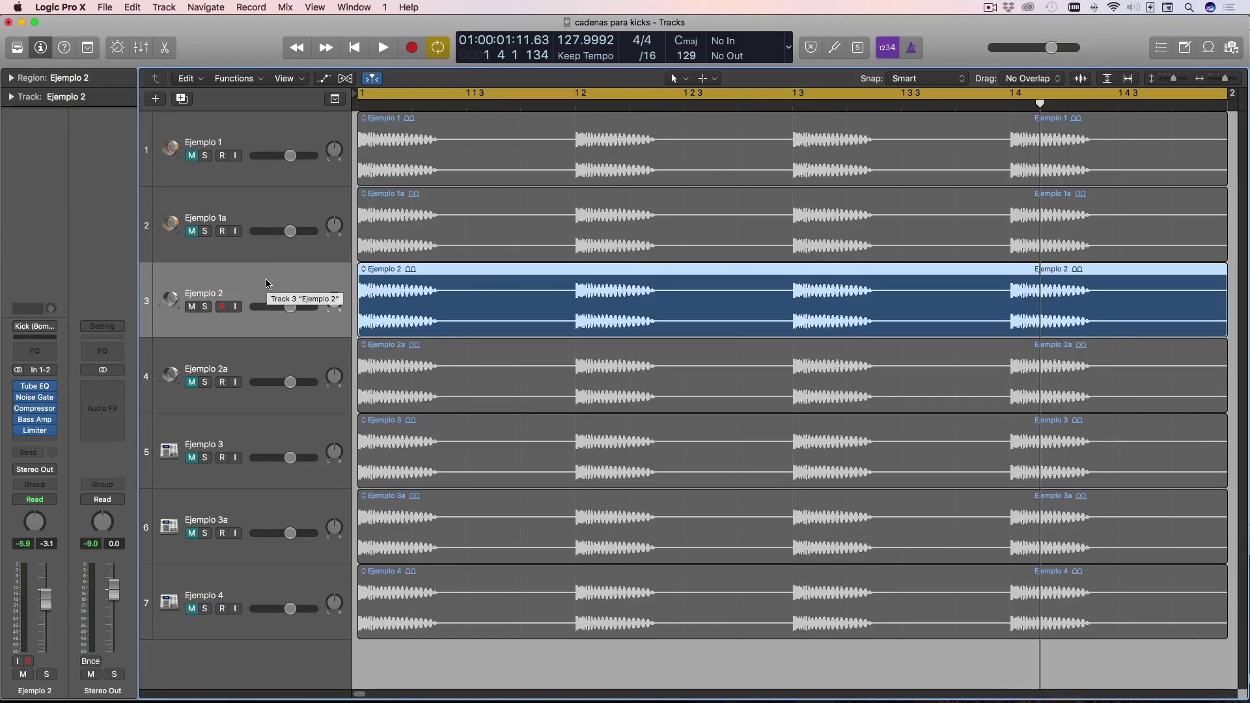
pyautogui.press('space')
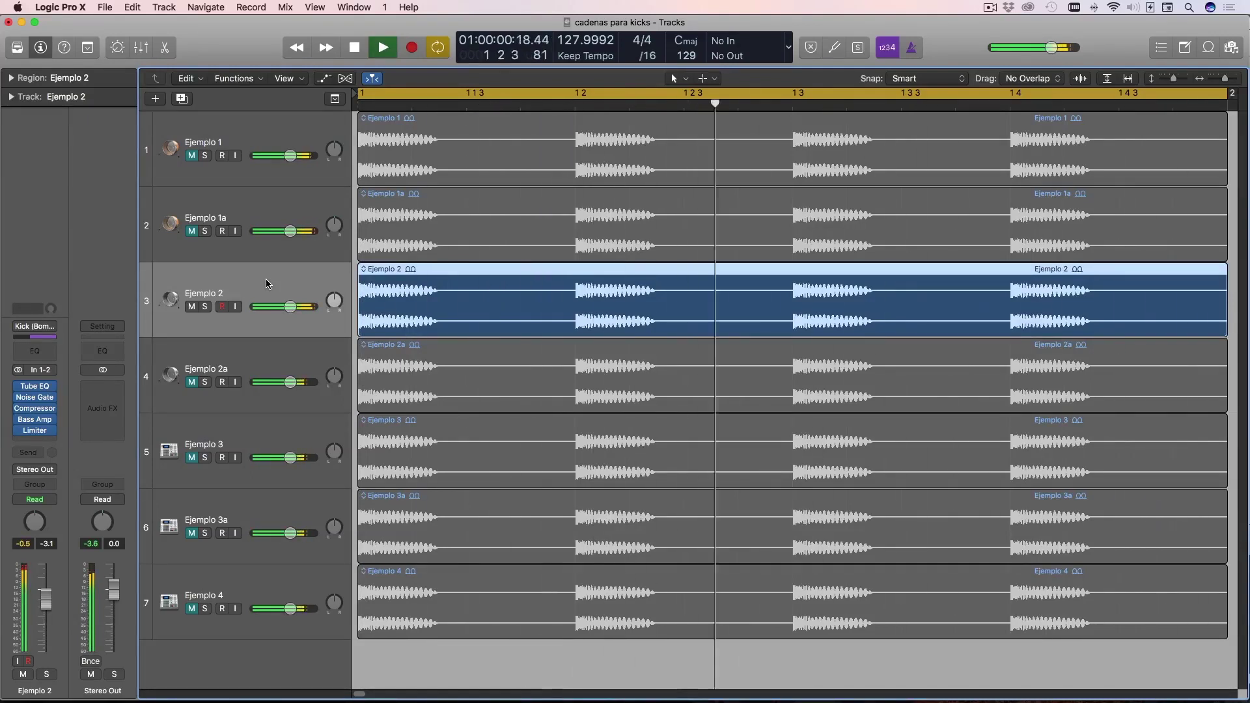
pyautogui.press('space')
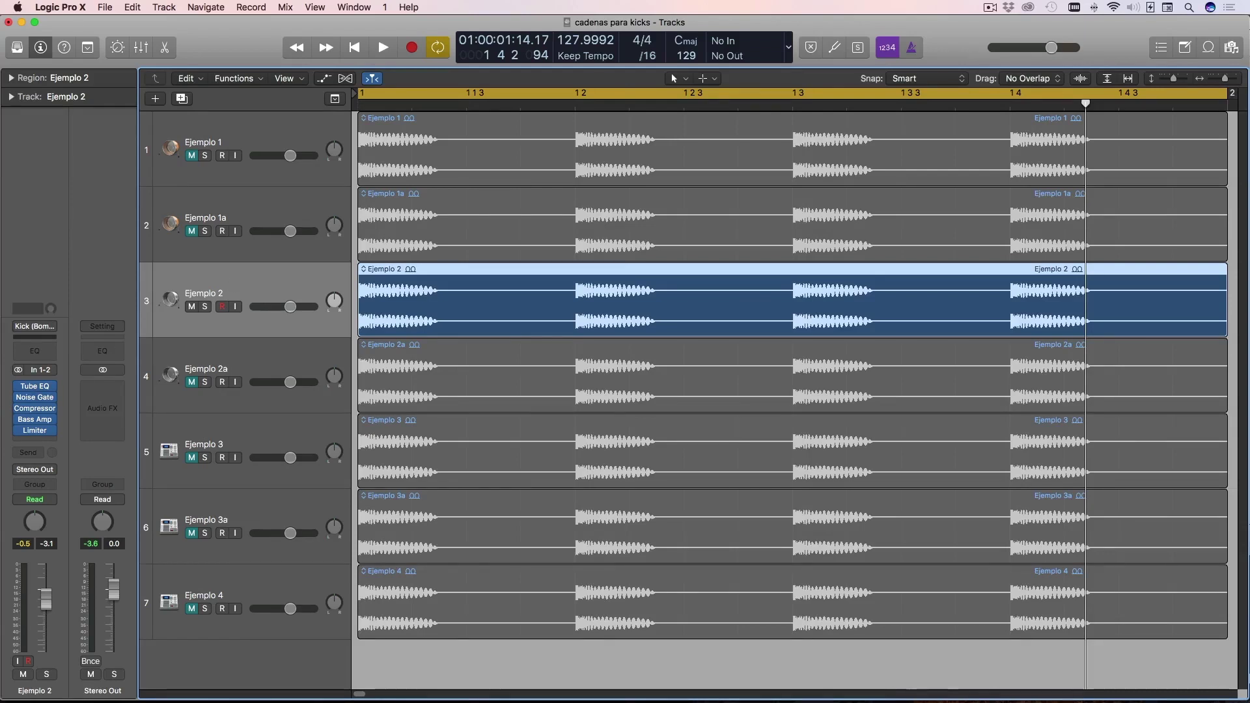
# Step: Open Ejemplo 2's Vintage Tube EQ, Noise Gate, Compressor and Bass Amp Designer, spreading their windows out beside the channel strip
pyautogui.click(40, 389)
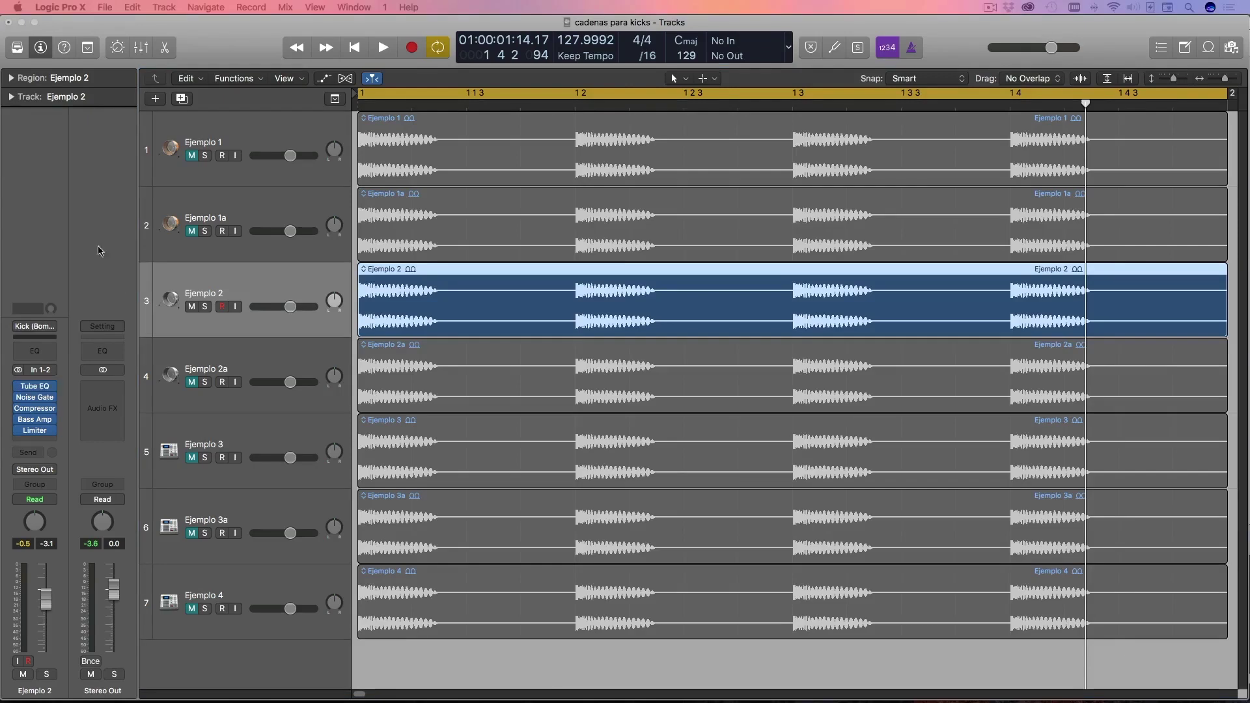
pyautogui.click(34, 397)
pyautogui.moveTo(310, 127); pyautogui.dragTo(1000, 108)
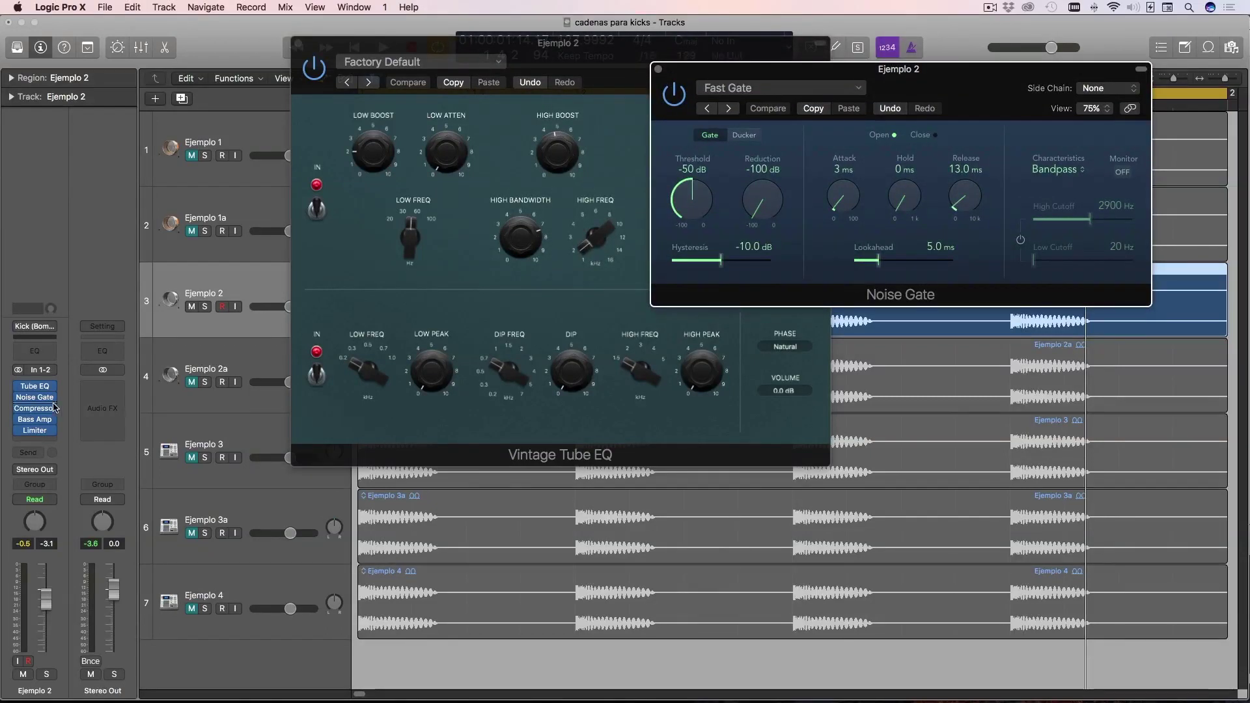
pyautogui.click(35, 409)
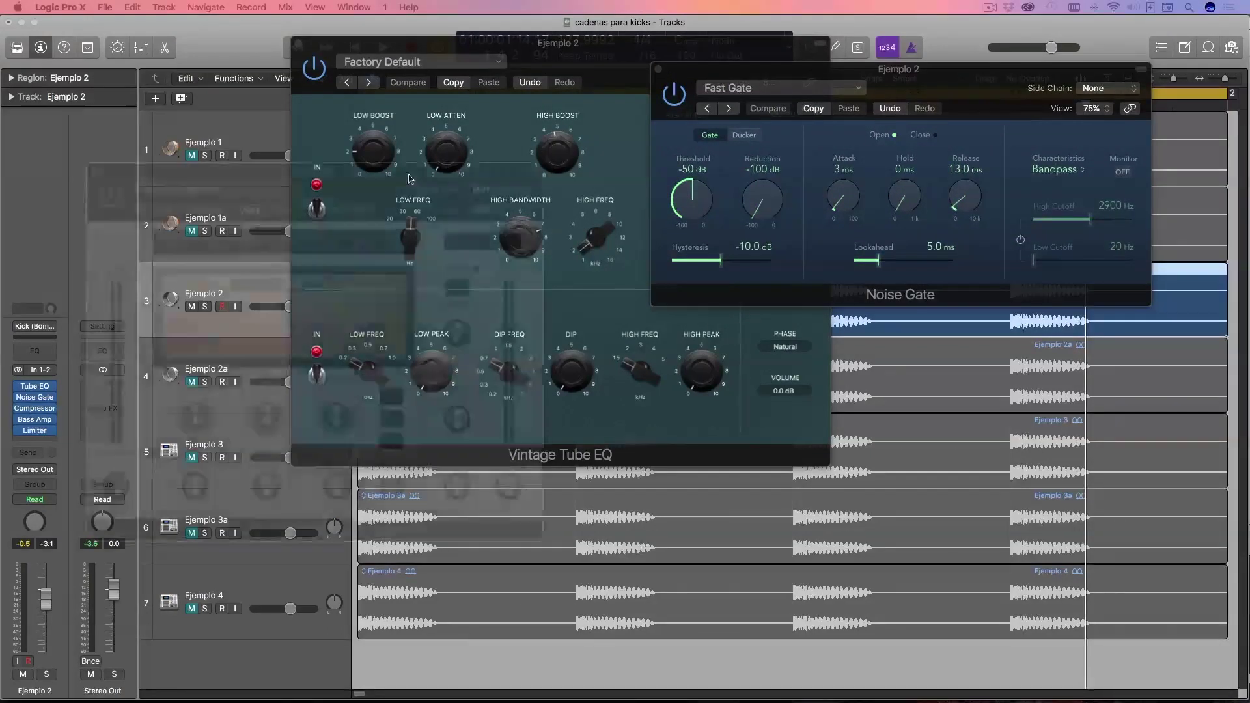
pyautogui.moveTo(629, 260); pyautogui.dragTo(1016, 350)
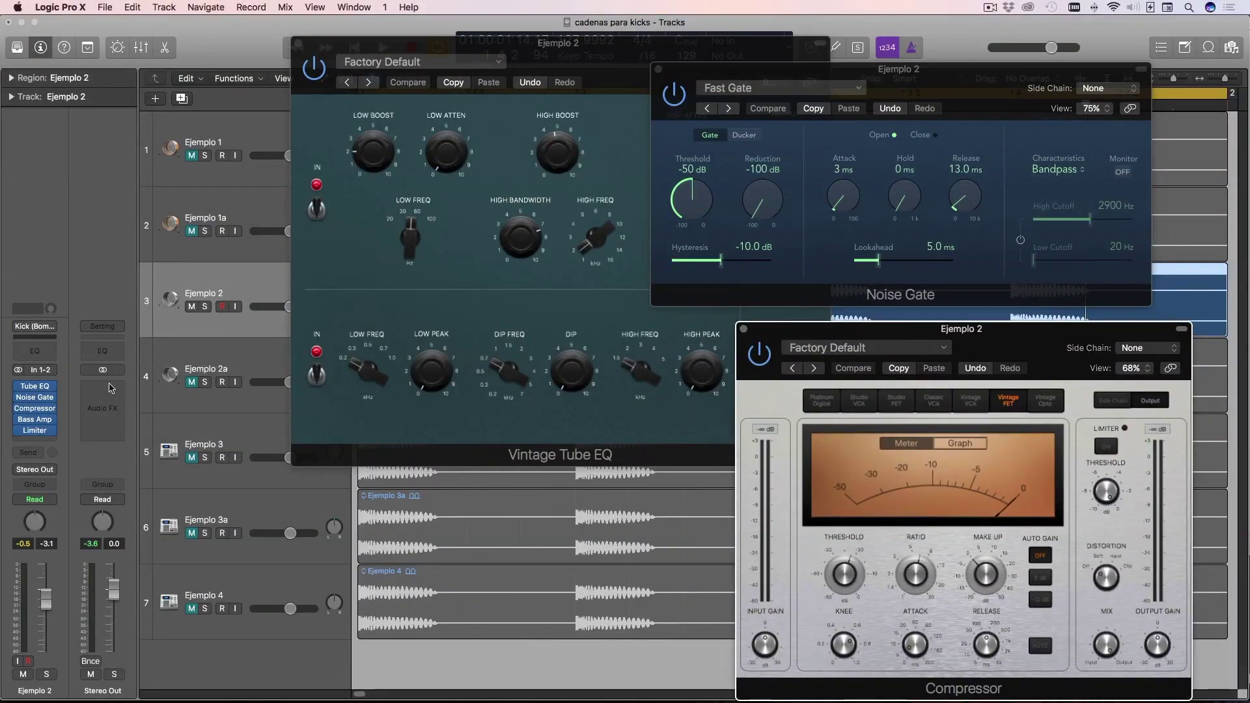
pyautogui.click(36, 422)
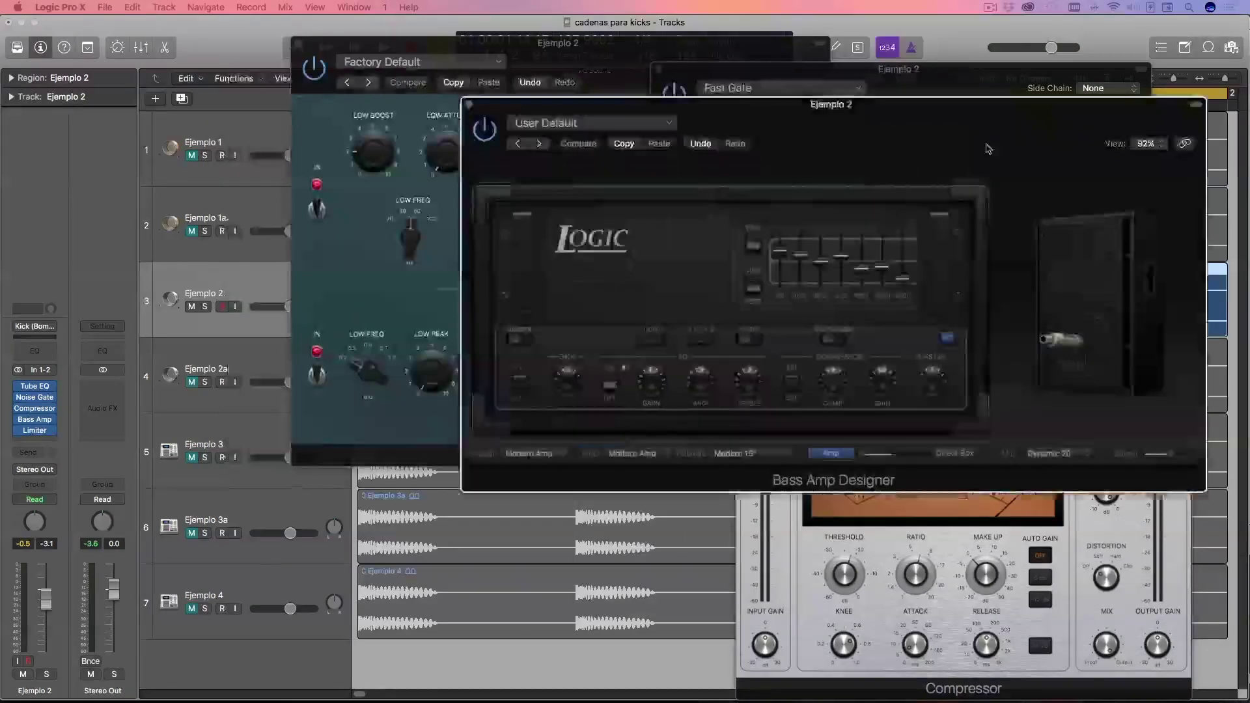
pyautogui.moveTo(936, 106); pyautogui.dragTo(935, 99)
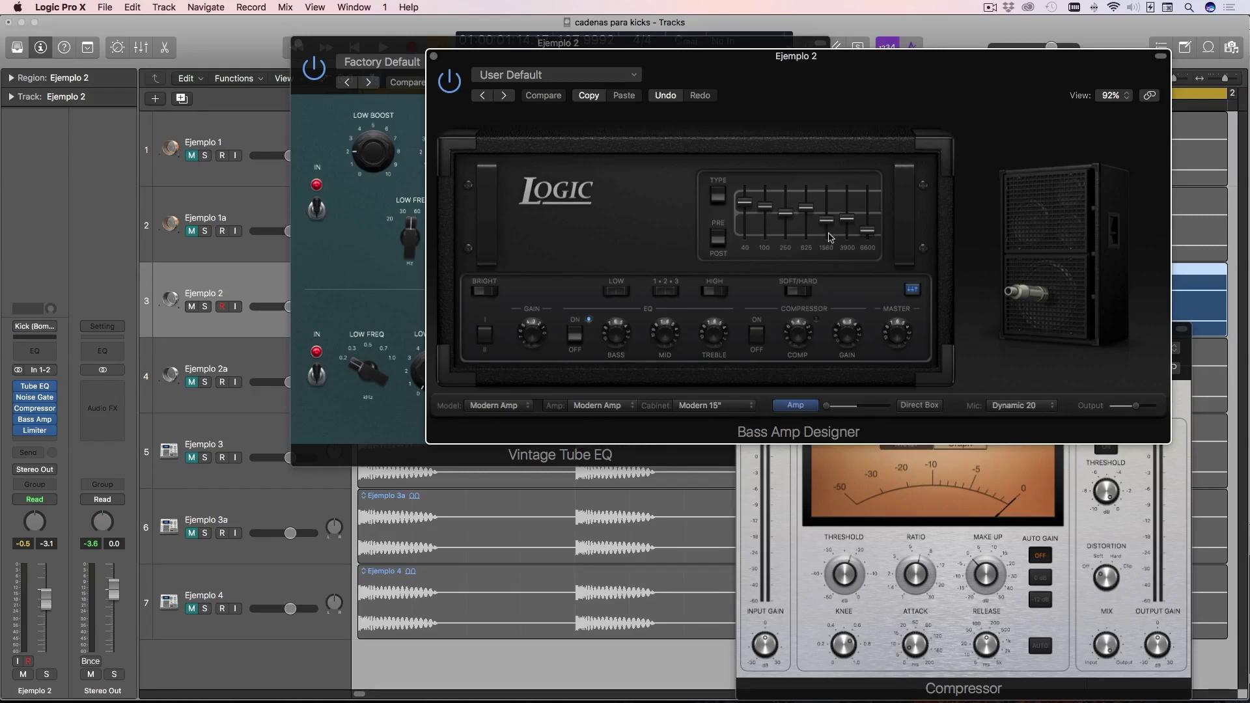
pyautogui.moveTo(858, 111); pyautogui.dragTo(667, 339)
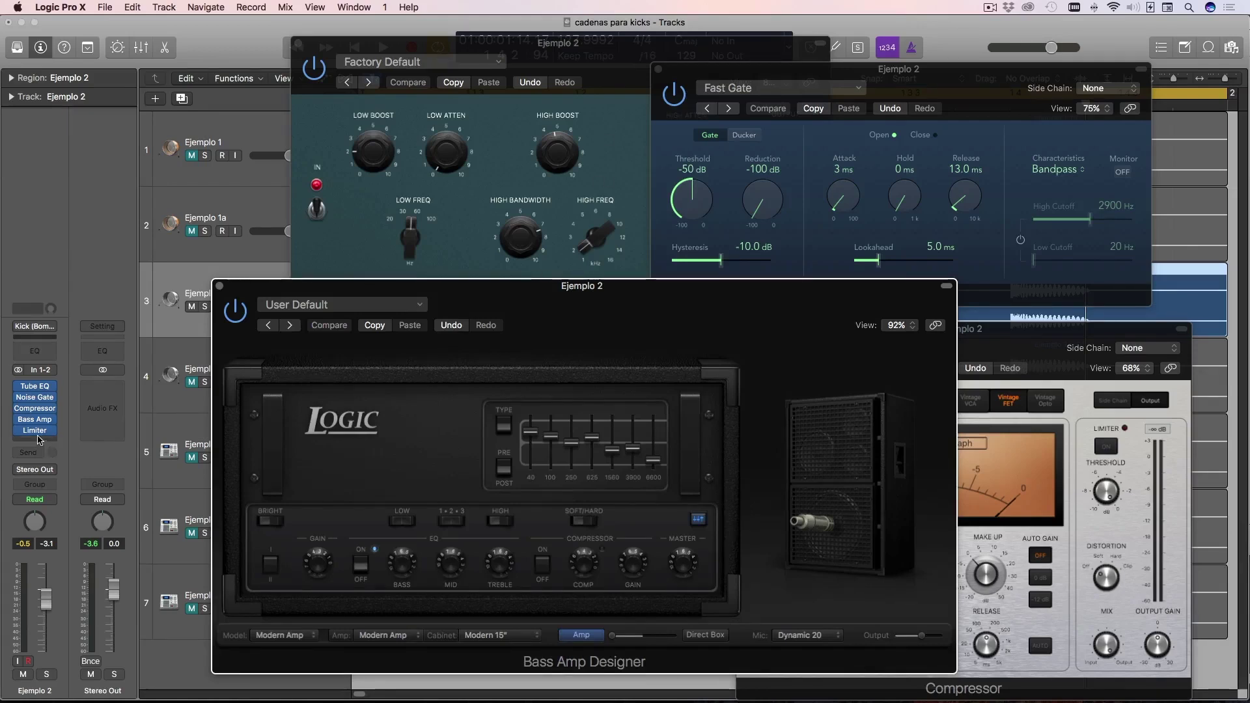
# Step: Review Ejemplo 2's Noise Gate, Bass Amp Designer and newly opened Limiter windows, then play the loop with the Limiter in front
pyautogui.click(953, 95)
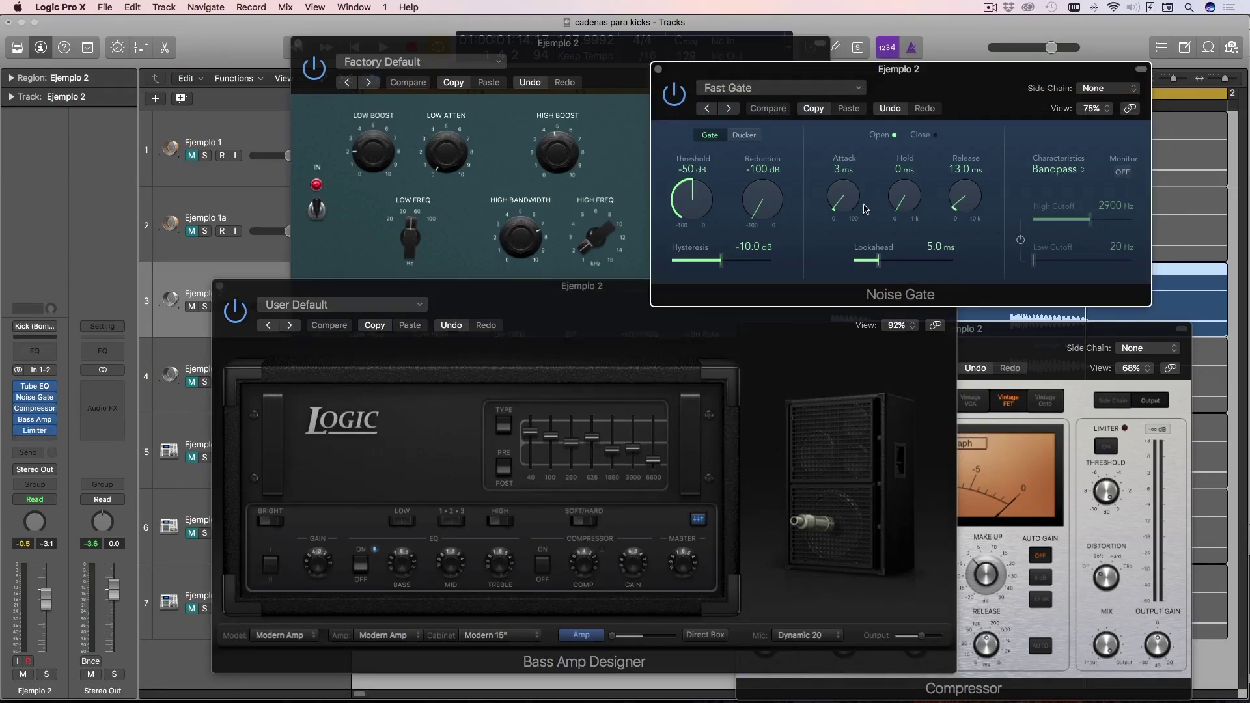
pyautogui.moveTo(52, 432)
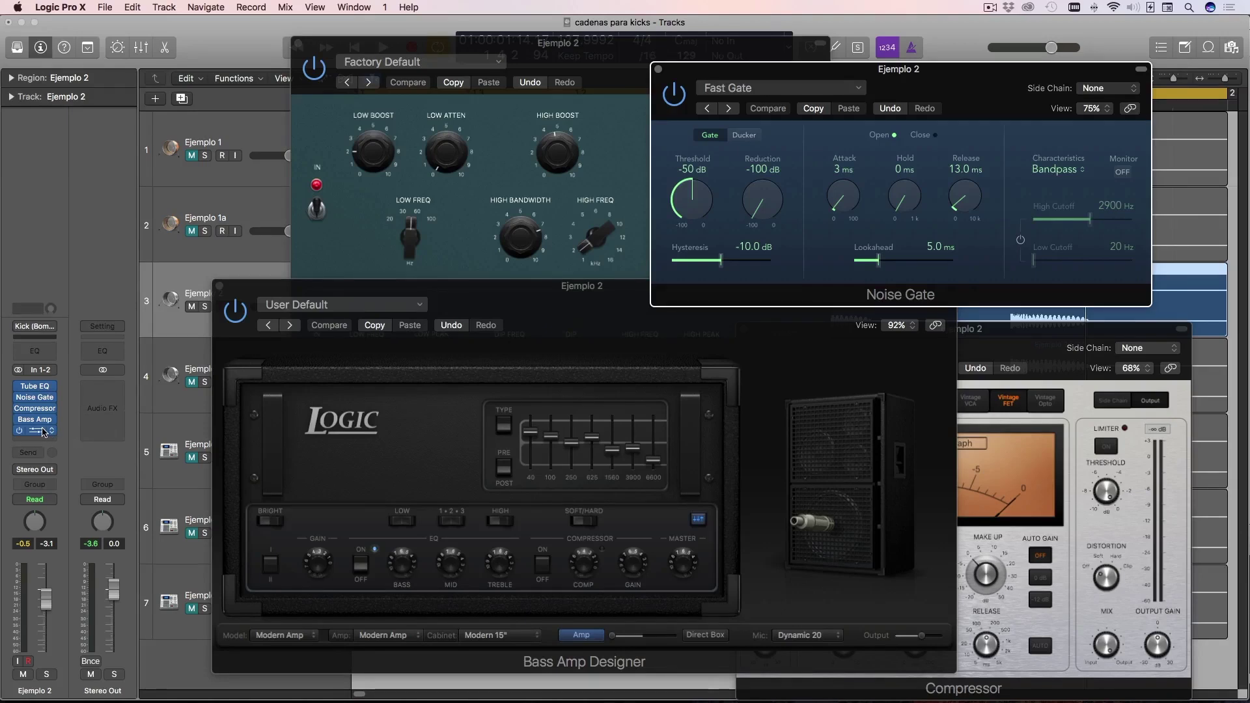
pyautogui.click(43, 432)
pyautogui.moveTo(578, 120); pyautogui.dragTo(863, 260)
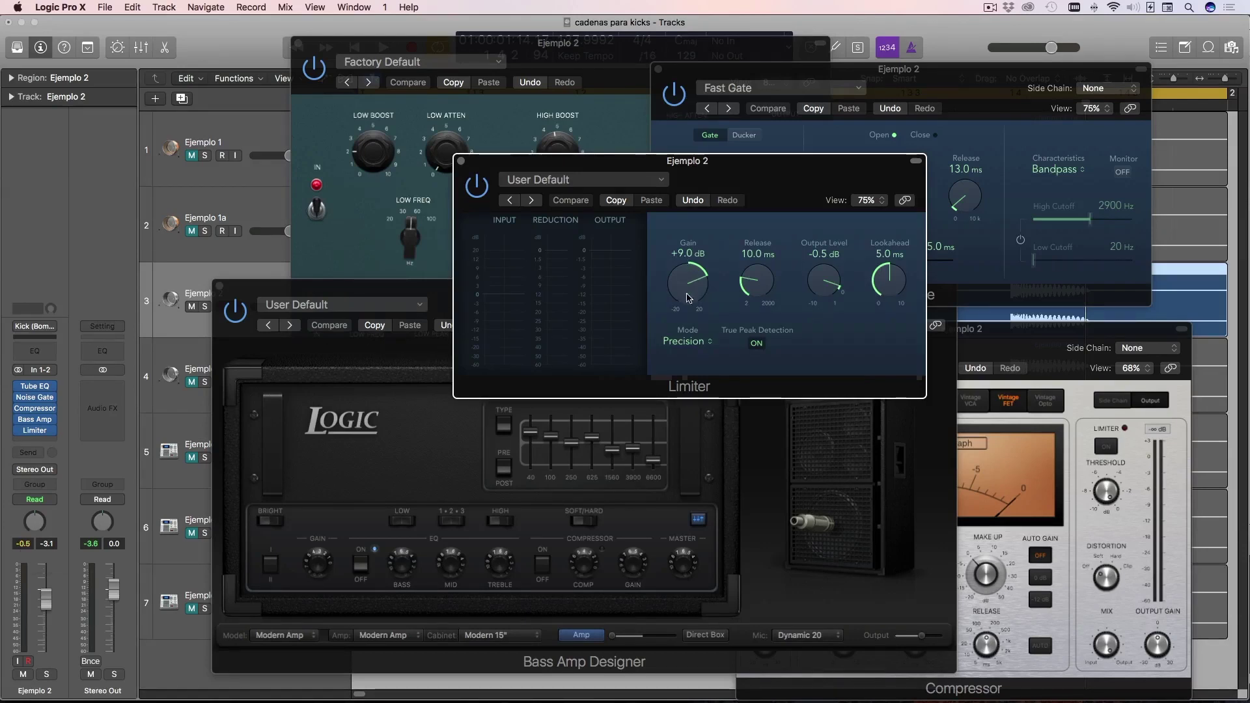
pyautogui.click(423, 296)
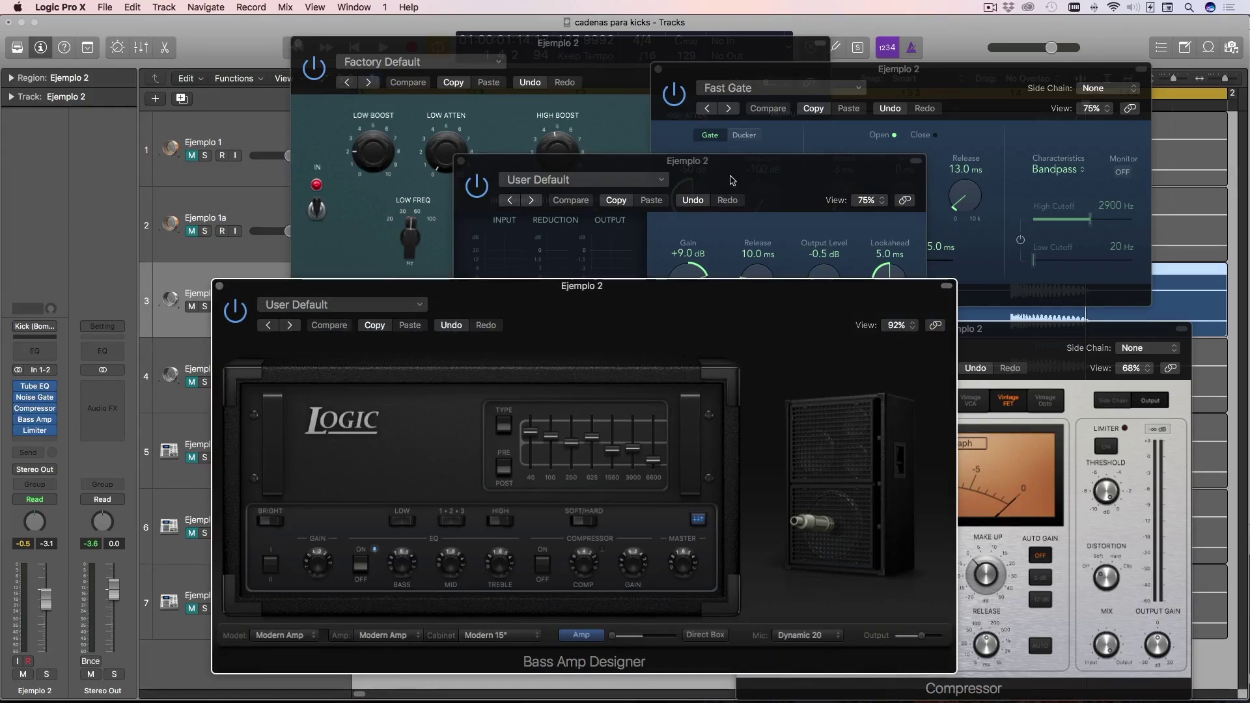
pyautogui.click(690, 273)
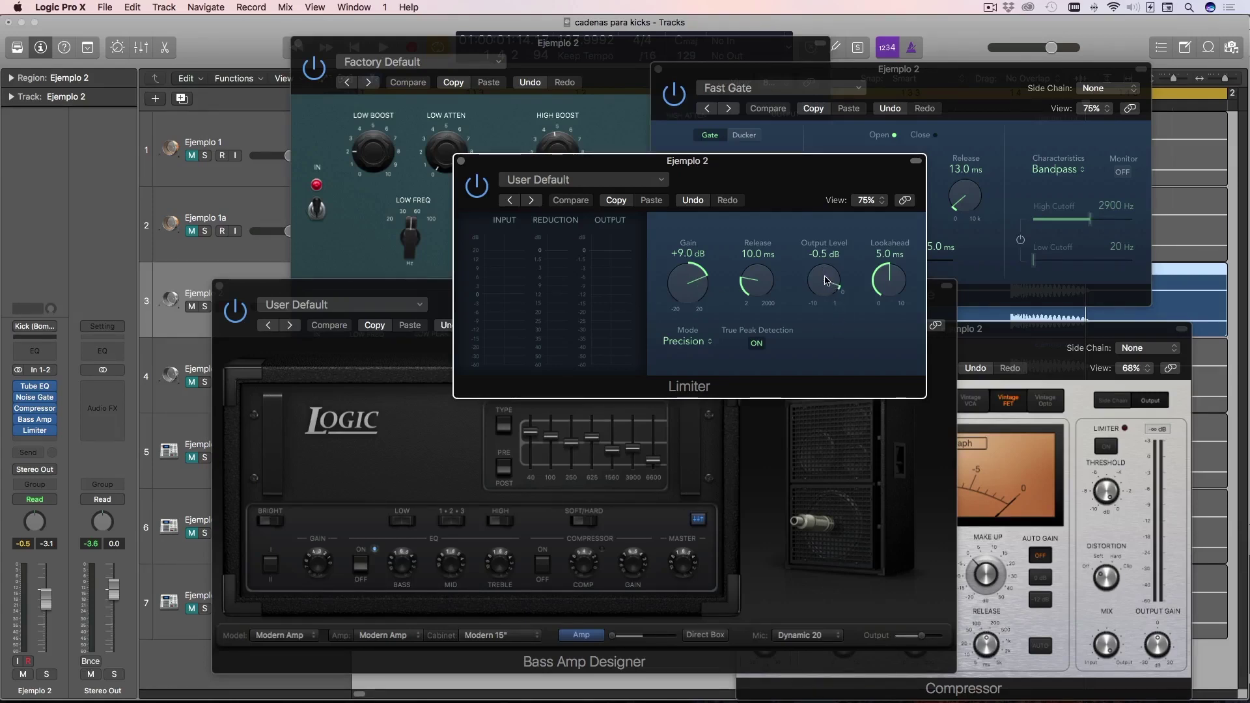
pyautogui.press('space')
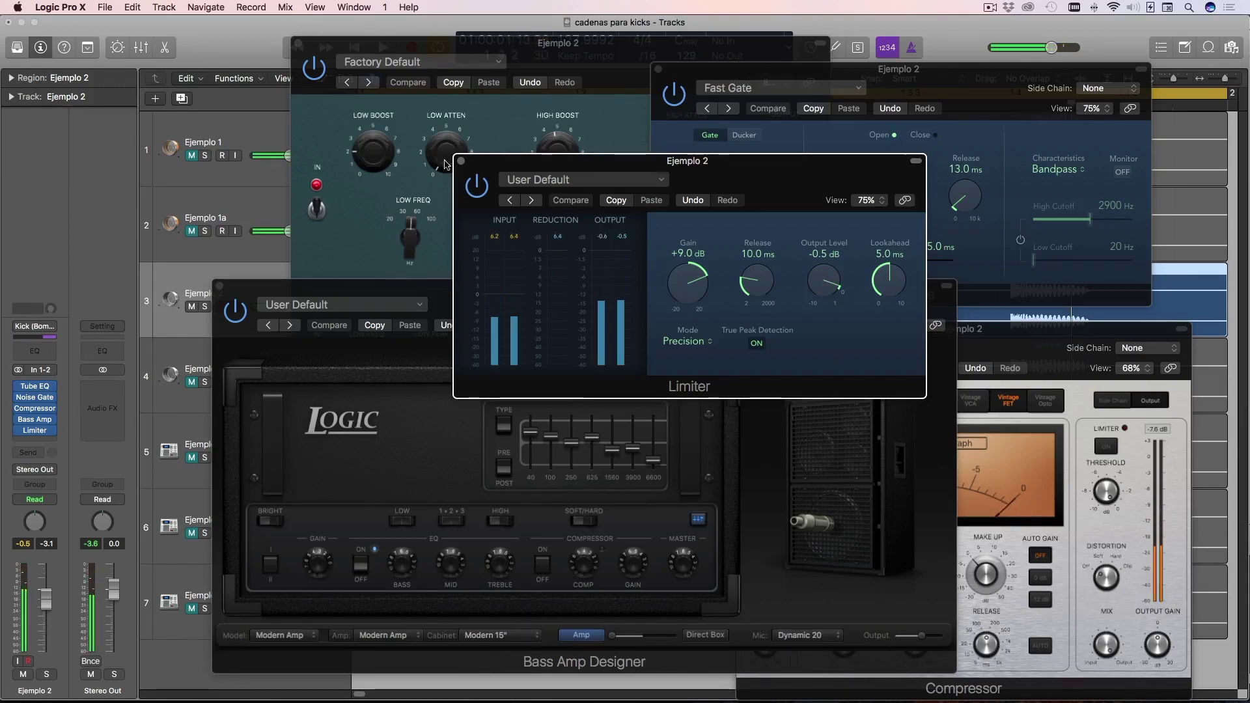
# Step: Close Ejemplo 2's Vintage Tube EQ, Noise Gate, Compressor, Bass Amp Designer and Limiter windows
pyautogui.click(32, 387)
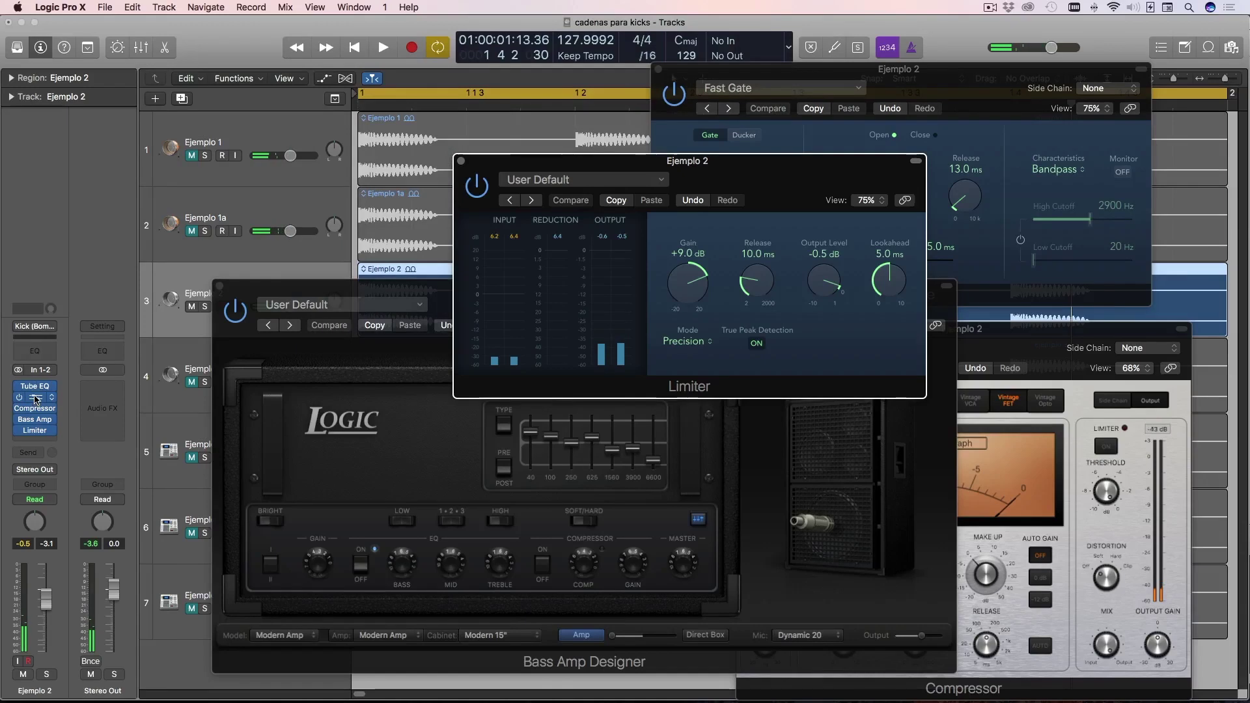
pyautogui.click(34, 397)
pyautogui.click(34, 408)
pyautogui.click(35, 420)
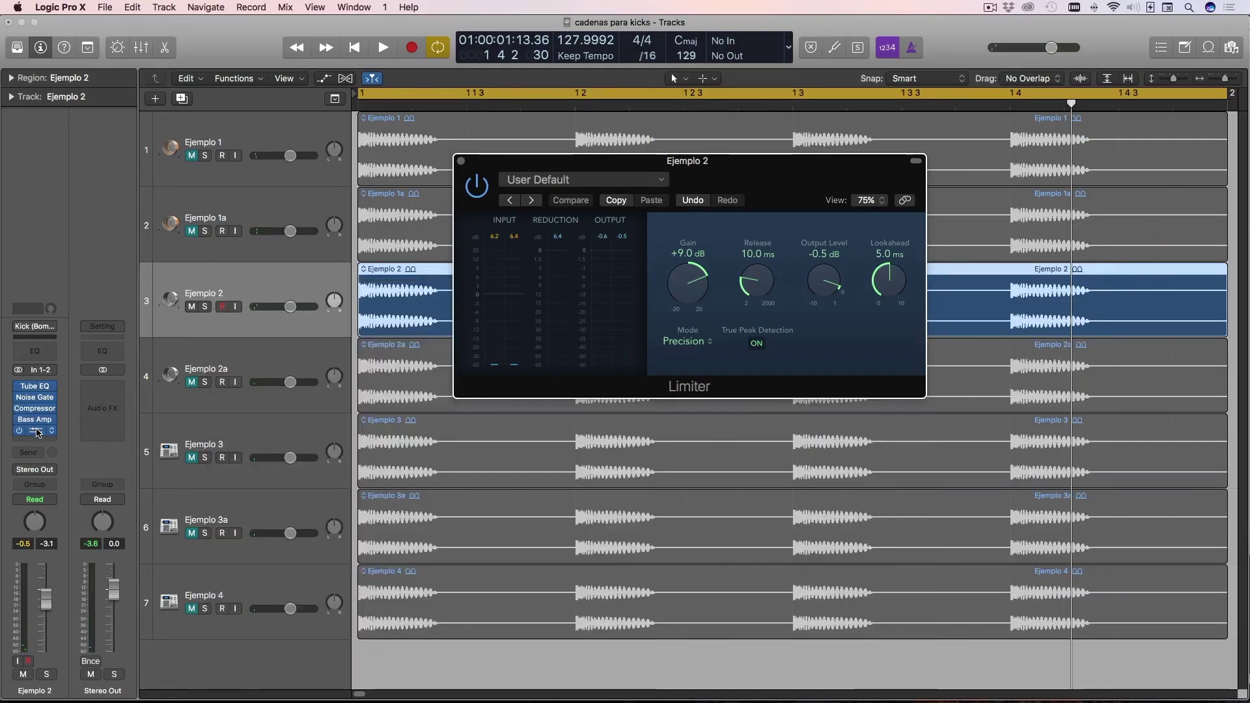
pyautogui.click(35, 431)
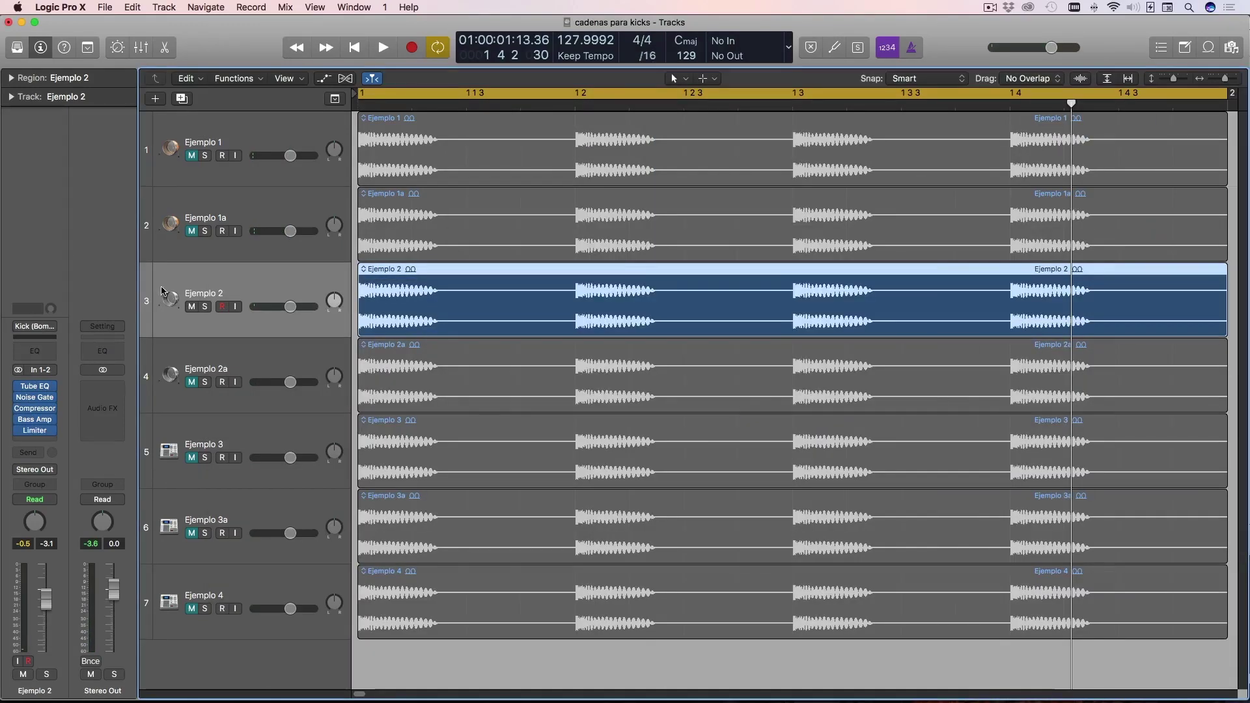
# Step: Activate Ejemplo 2a's AudioTrack, MaxxBass and L1+ plug-ins, then review the AudioTrack settings and close its window
pyautogui.click(276, 355)
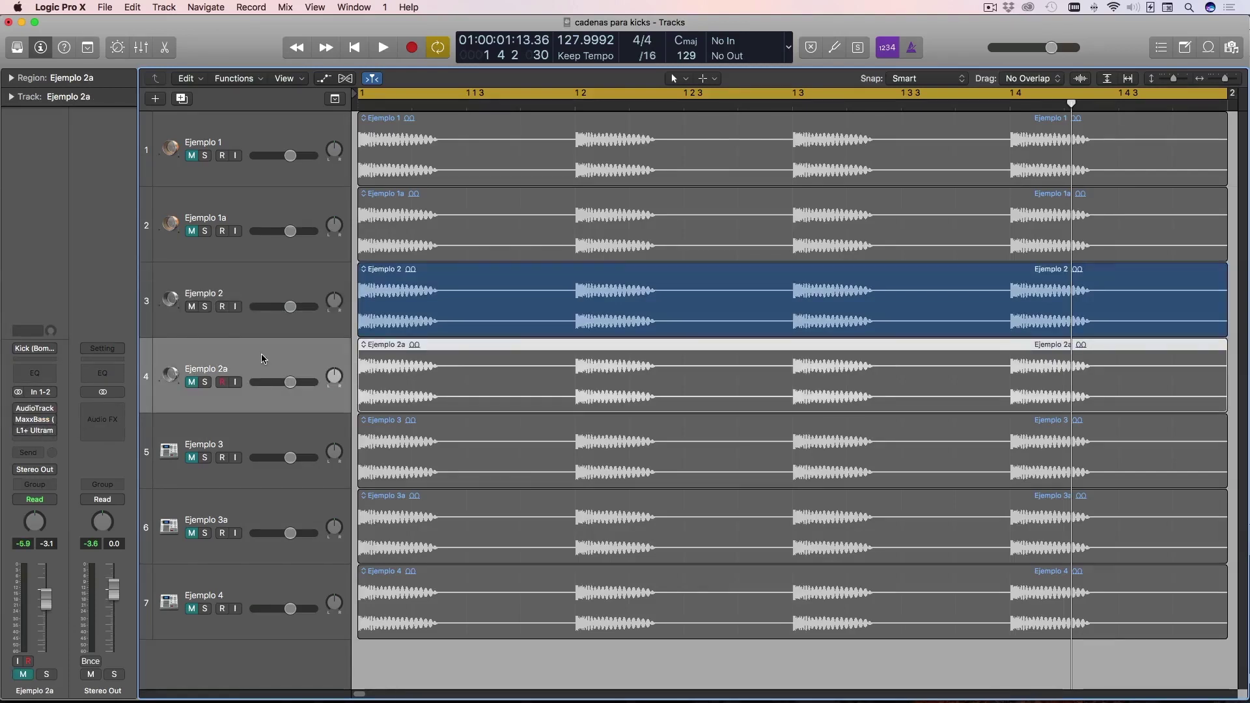
pyautogui.click(21, 422)
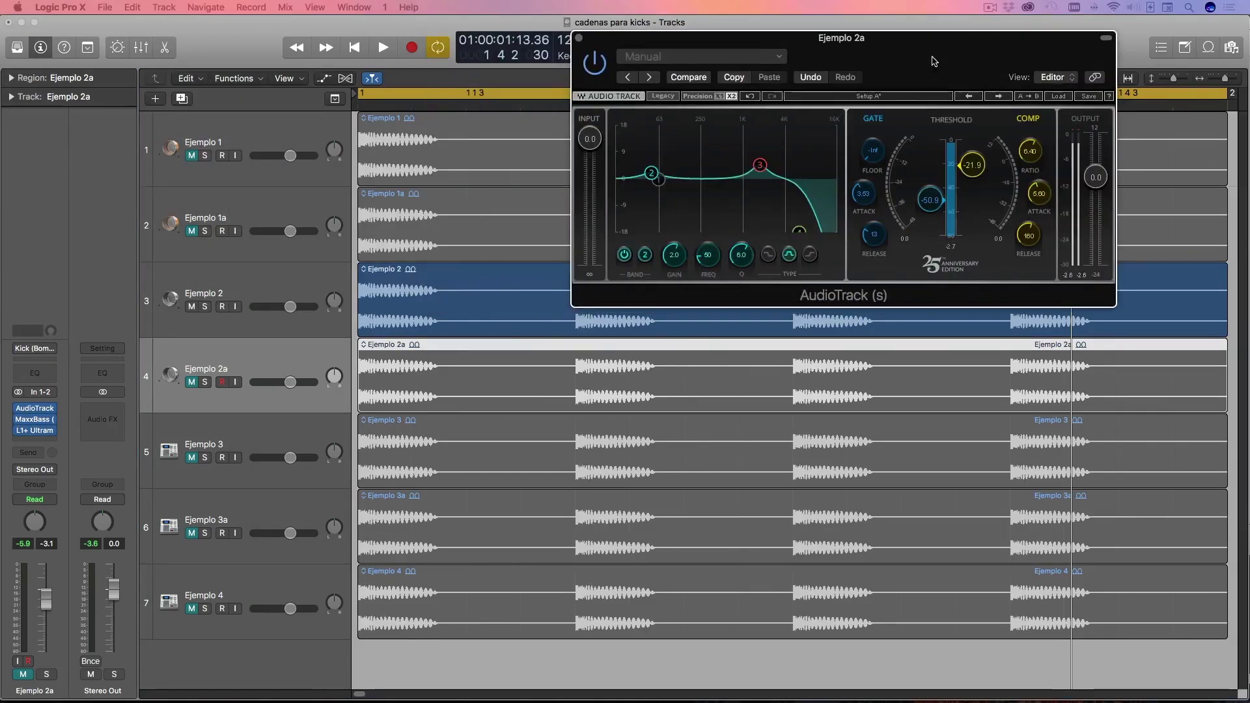
pyautogui.moveTo(849, 68); pyautogui.dragTo(696, 54)
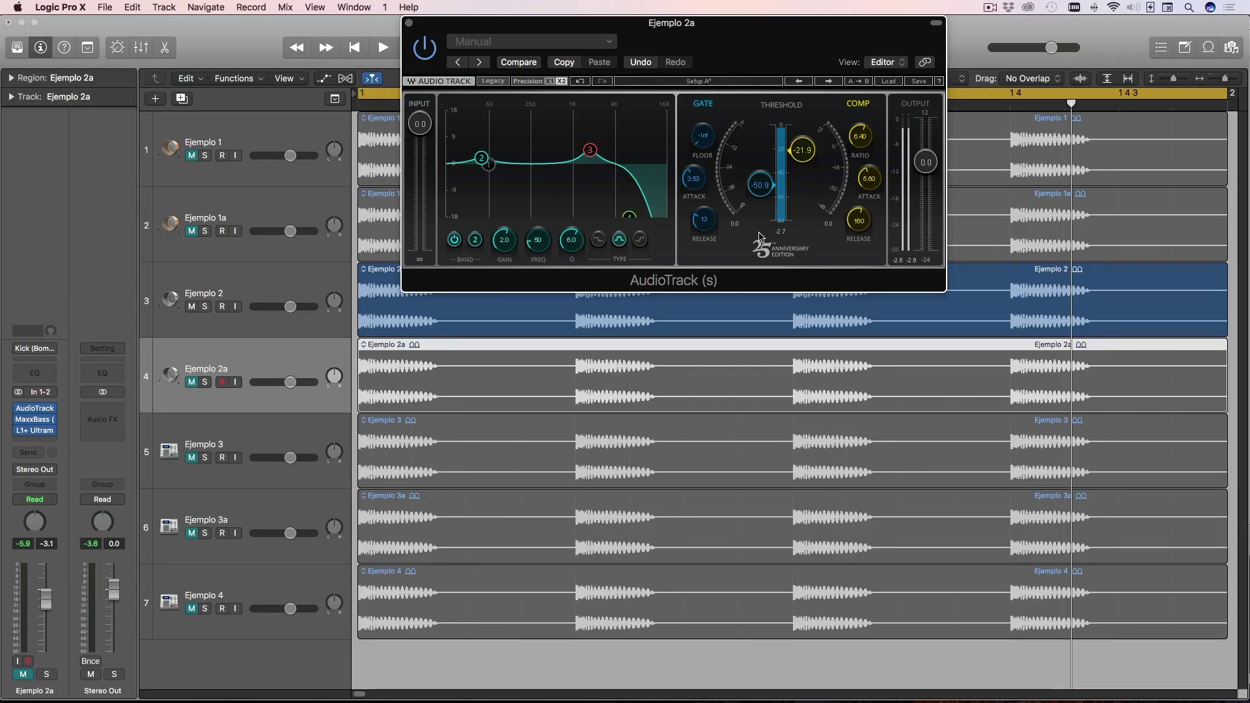
pyautogui.click(410, 24)
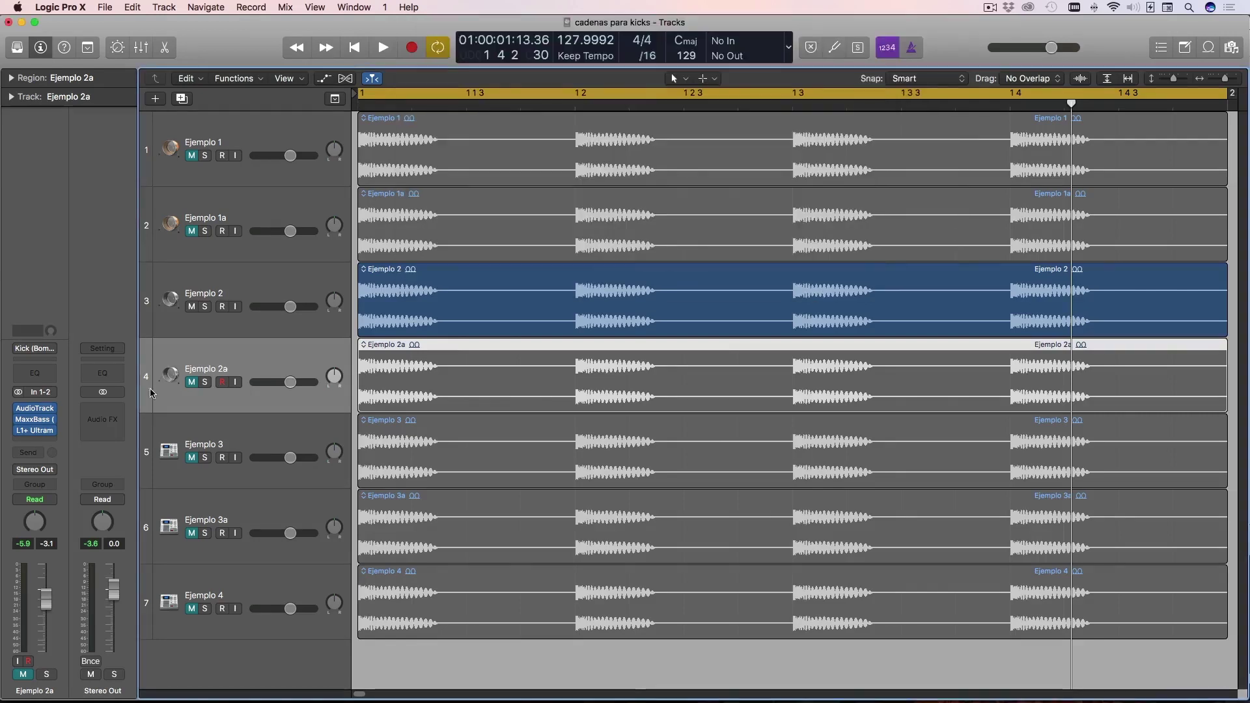
# Step: Review the MaxxBass and L1+ Ultramaximizer settings on Ejemplo 2a, closing each plug-in window after viewing it
pyautogui.click(39, 421)
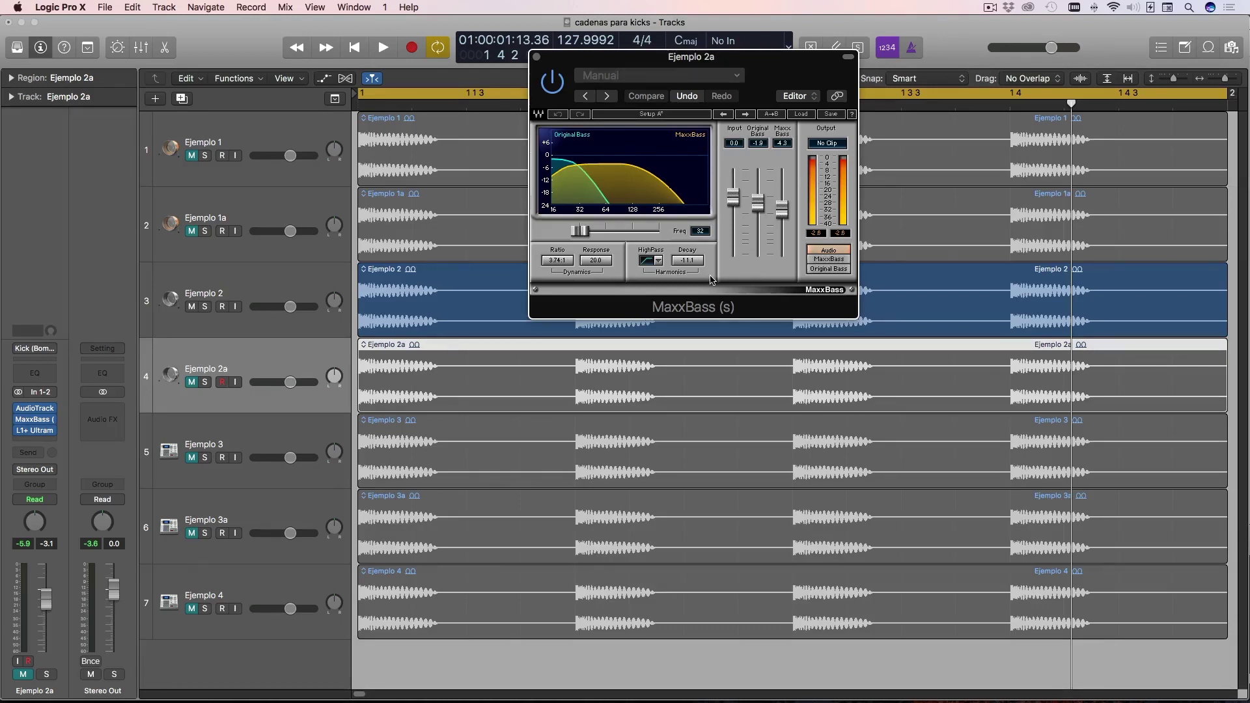
pyautogui.click(537, 57)
pyautogui.moveTo(41, 433)
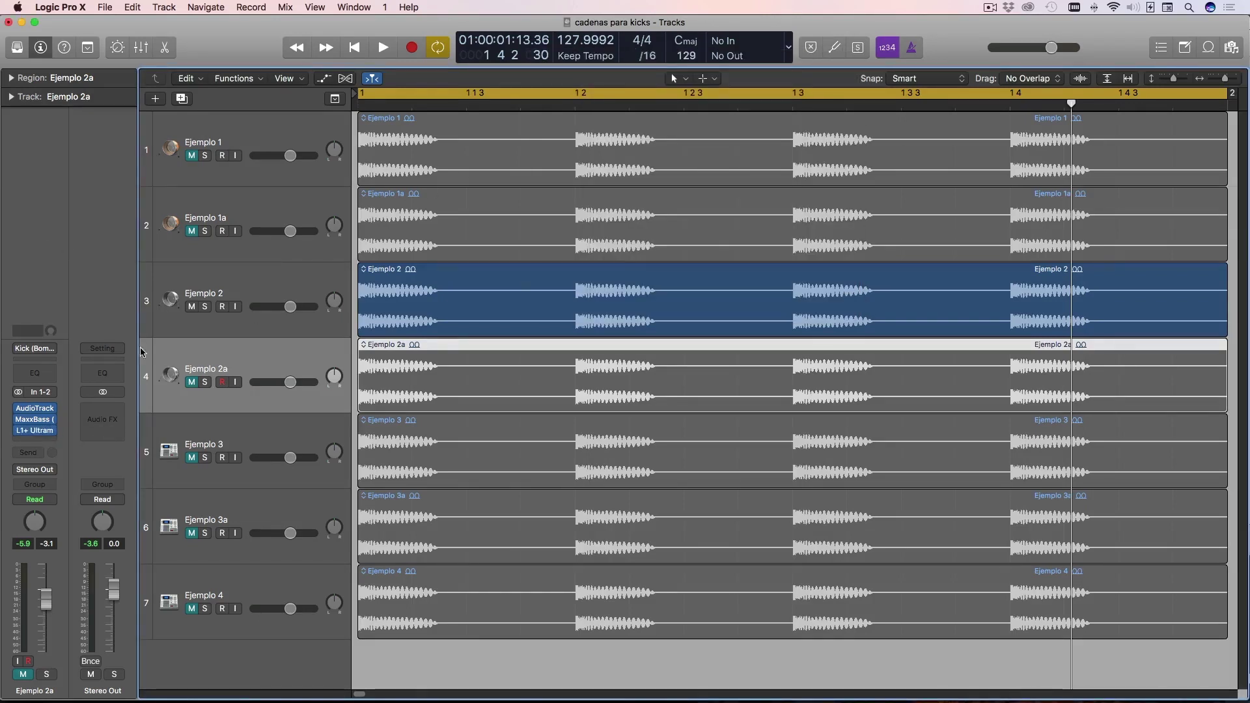
pyautogui.click(36, 431)
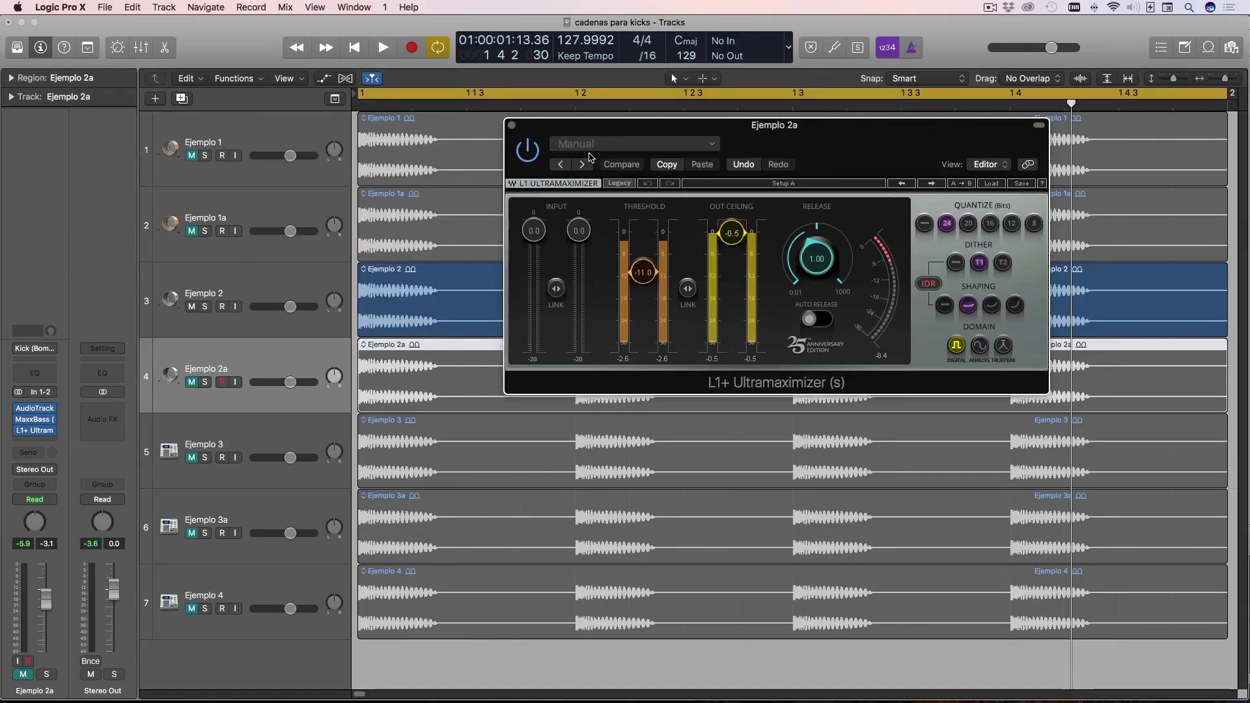
pyautogui.click(511, 125)
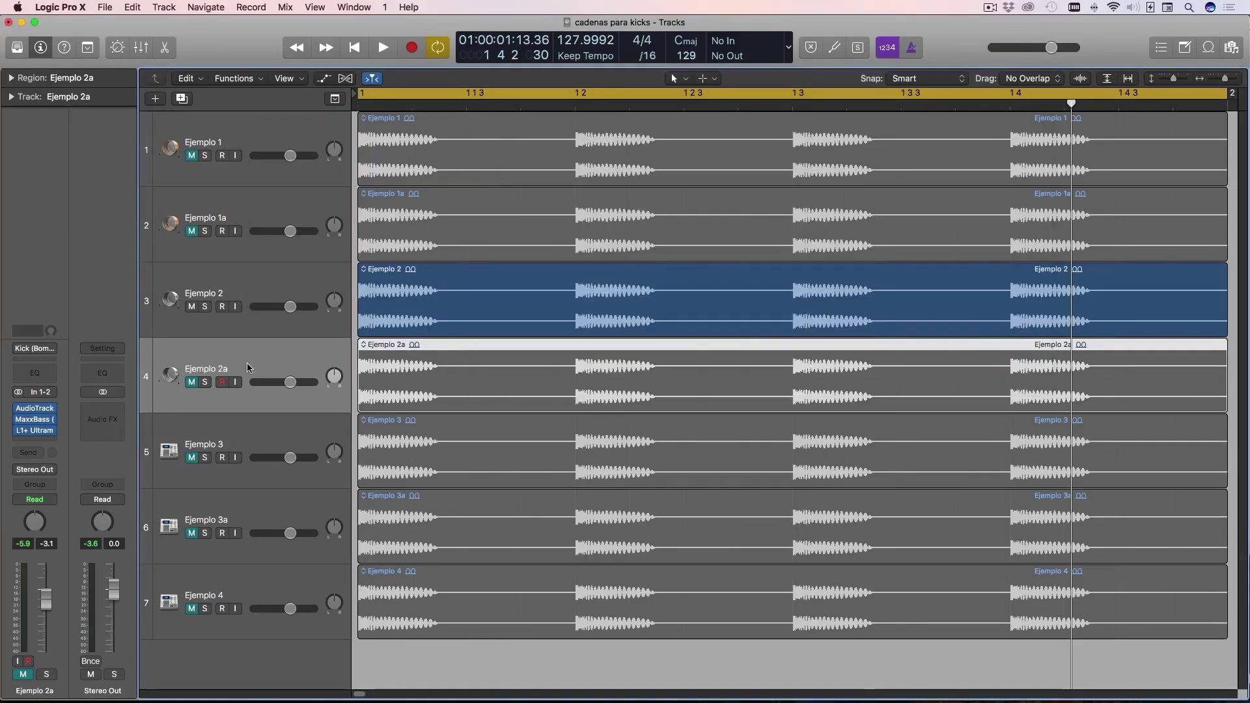
# Step: Compare Ejemplo 2a with Ejemplo 2 by playing the loop with only one of them unmuted at a time, and finish with both muted
pyautogui.click(197, 300)
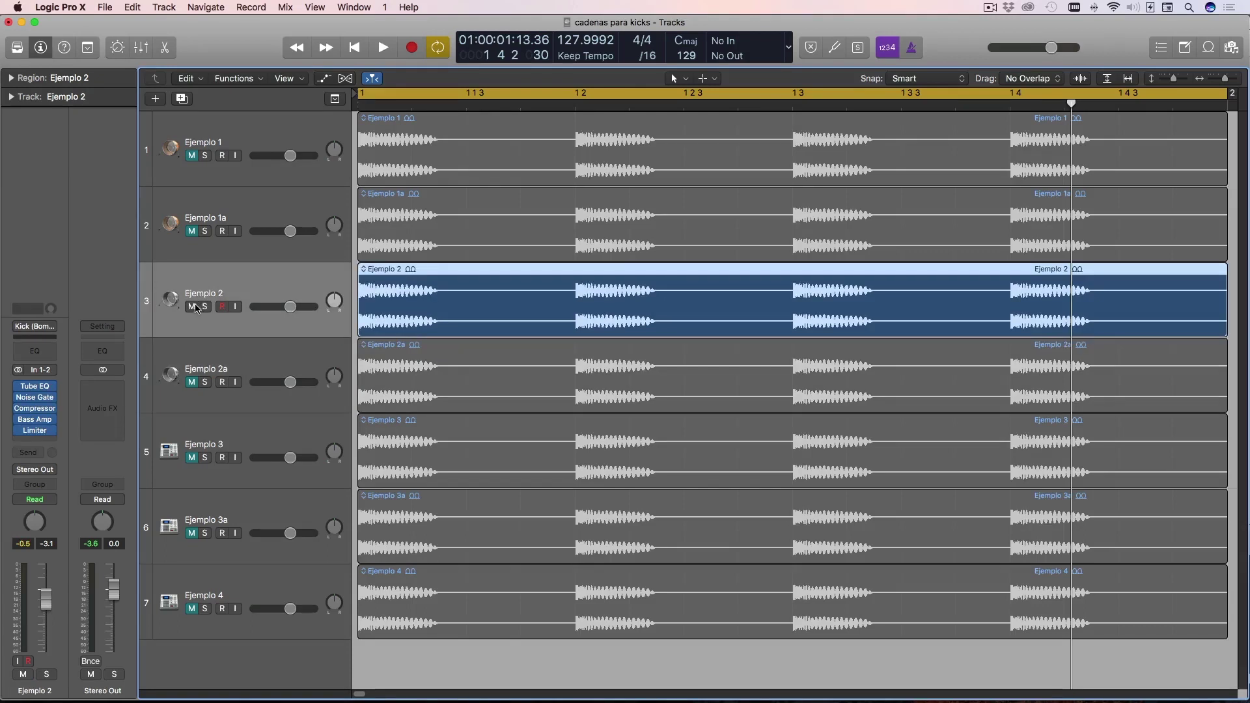
pyautogui.click(193, 378)
pyautogui.press('space')
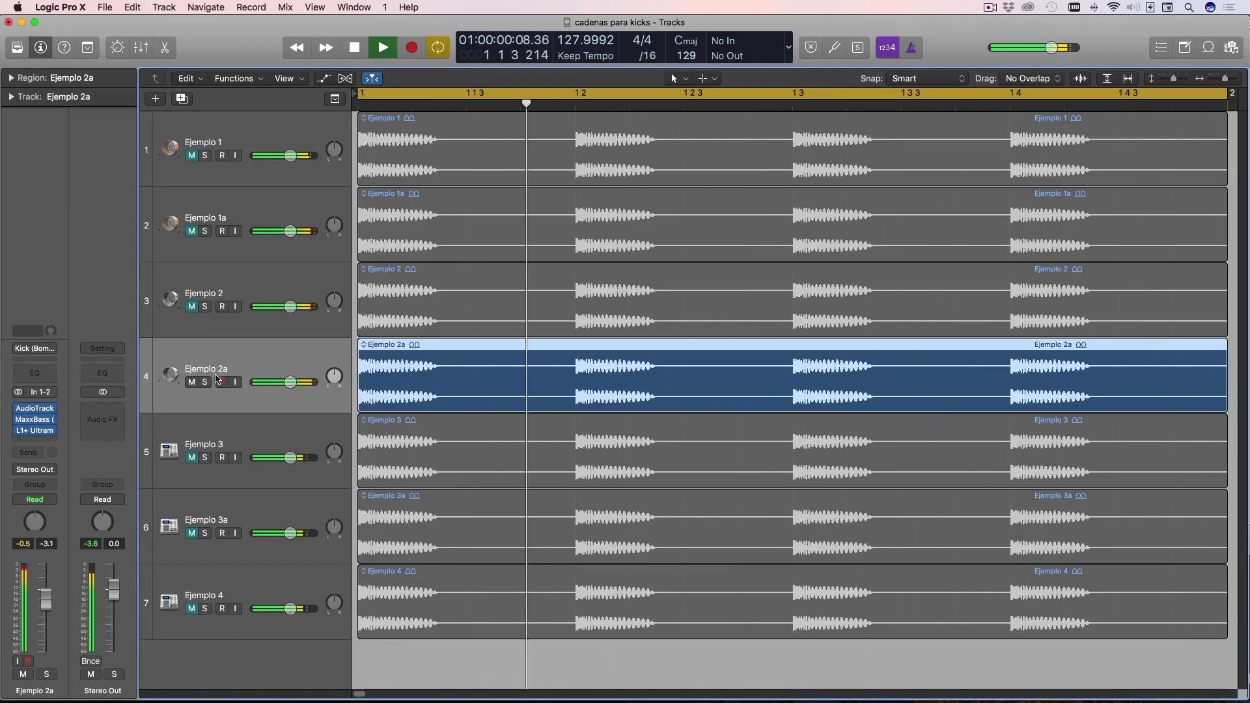
pyautogui.press('space')
pyautogui.click(191, 382)
pyautogui.click(191, 307)
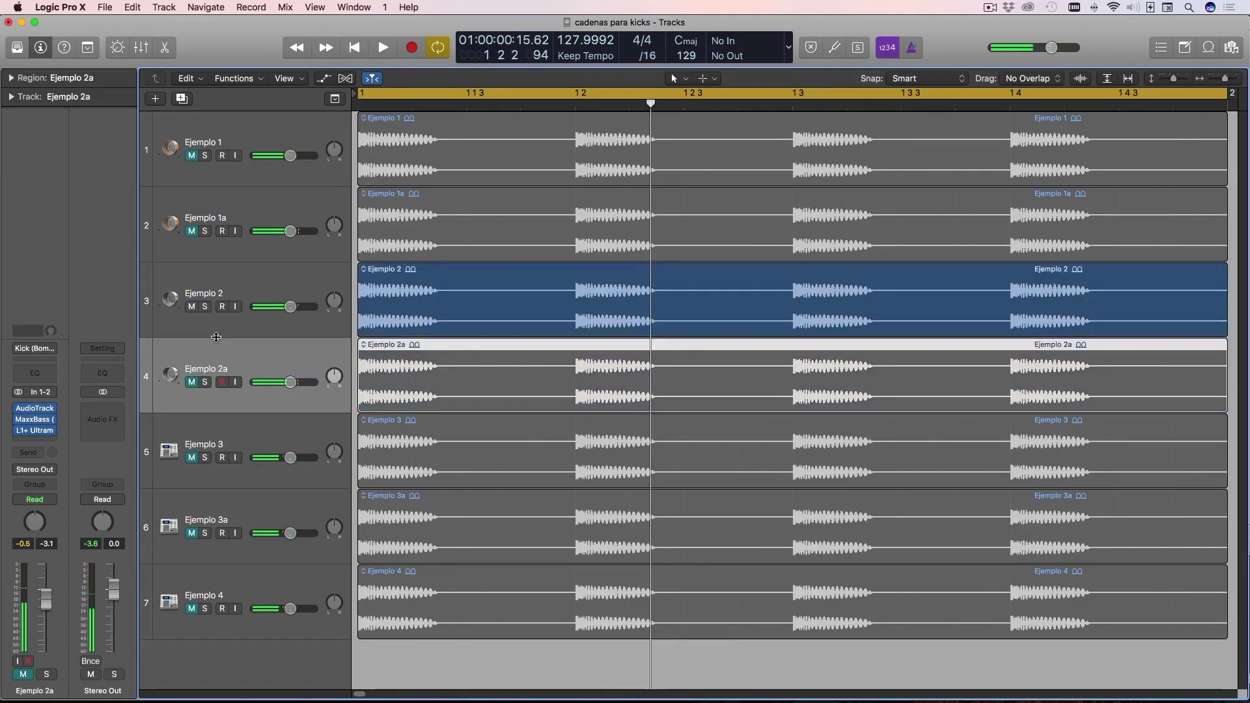
pyautogui.press('space')
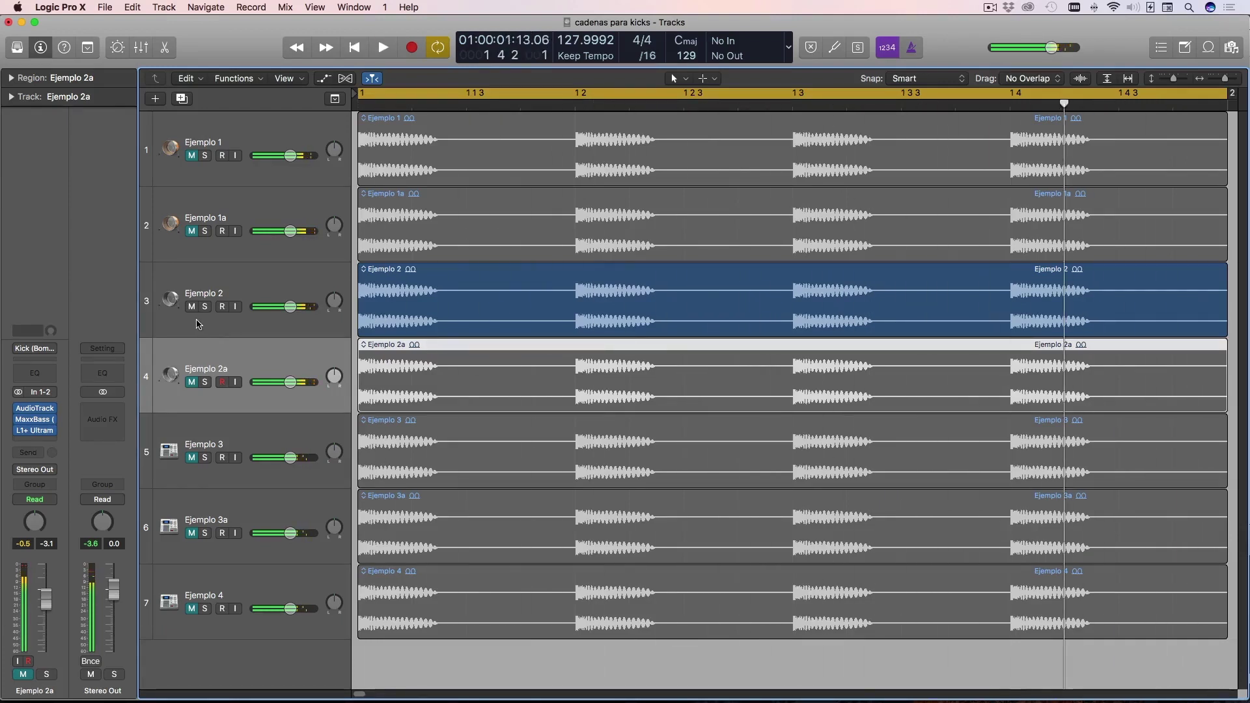
pyautogui.click(224, 290)
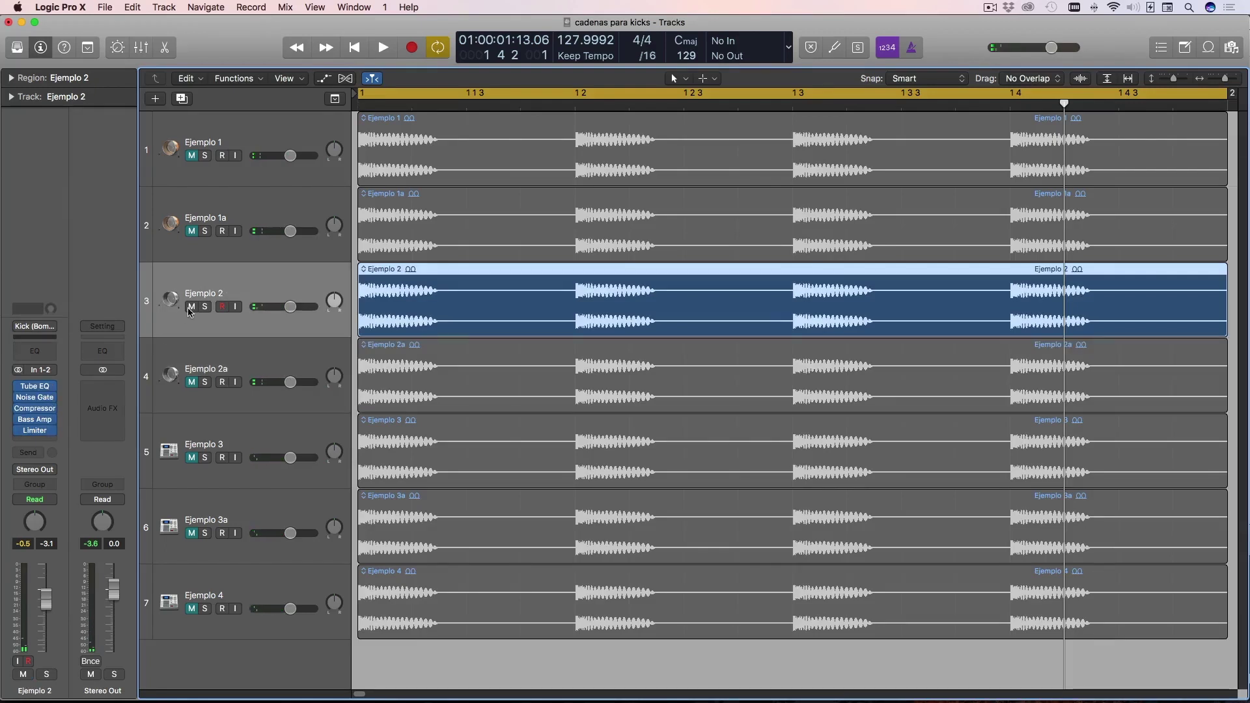
pyautogui.moveTo(41, 389)
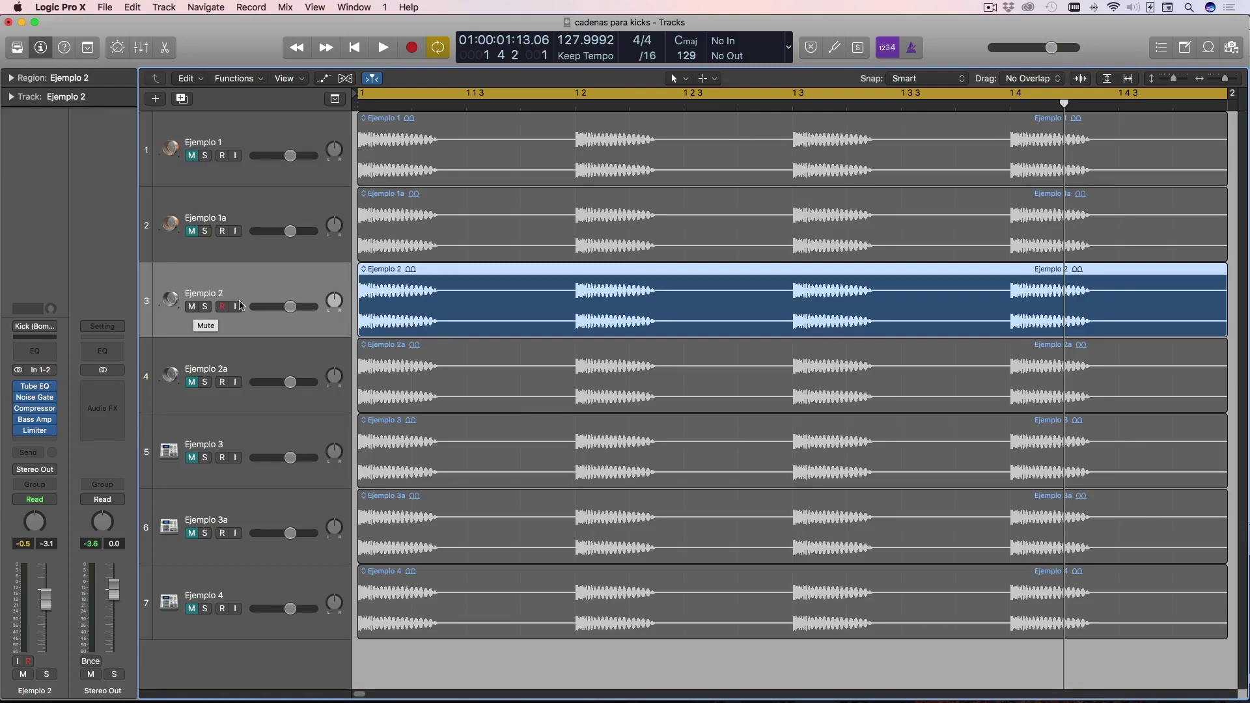
pyautogui.click(192, 307)
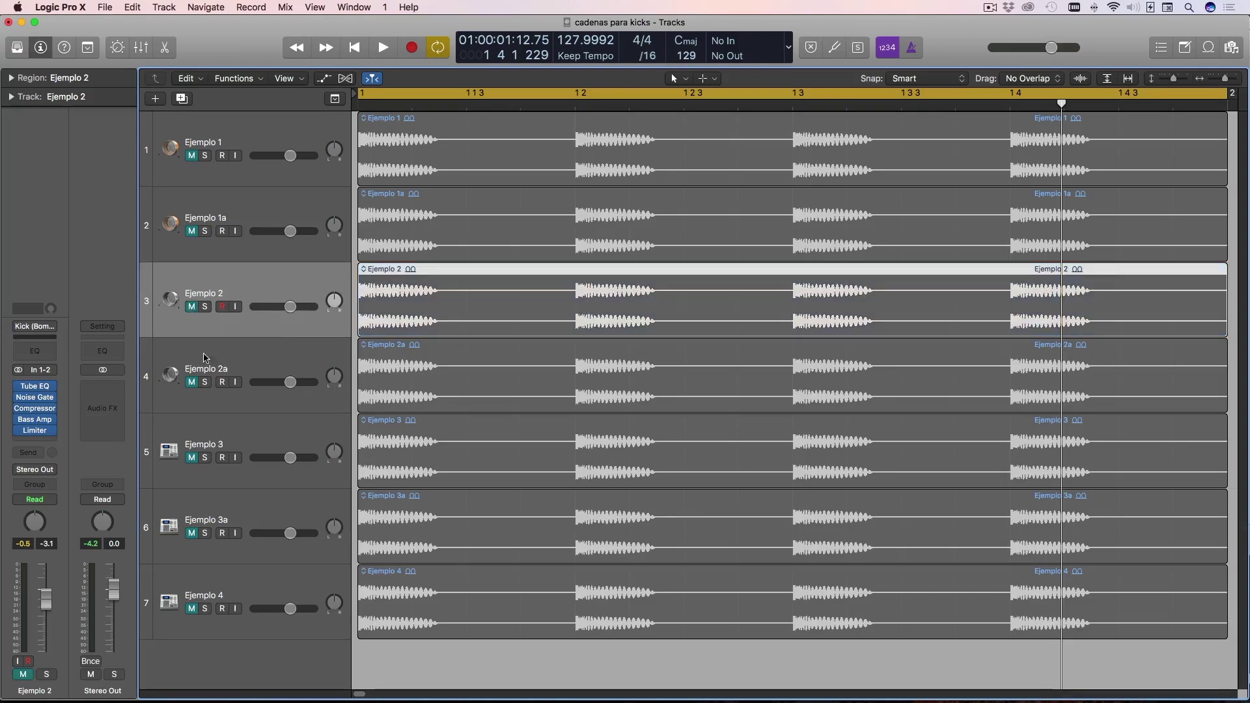
# Step: Look over the plug-in chains in the channel strips of Ejemplo 3, Ejemplo 3a and Ejemplo 4
pyautogui.click(233, 431)
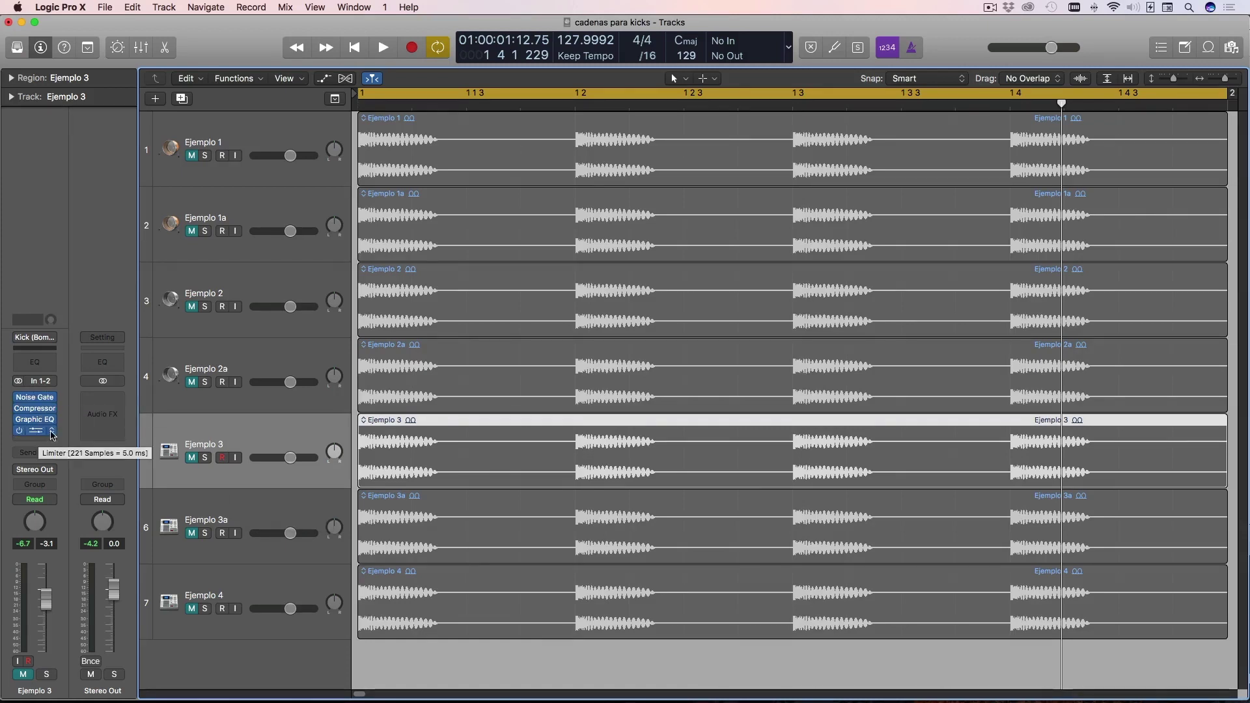
pyautogui.moveTo(35, 435)
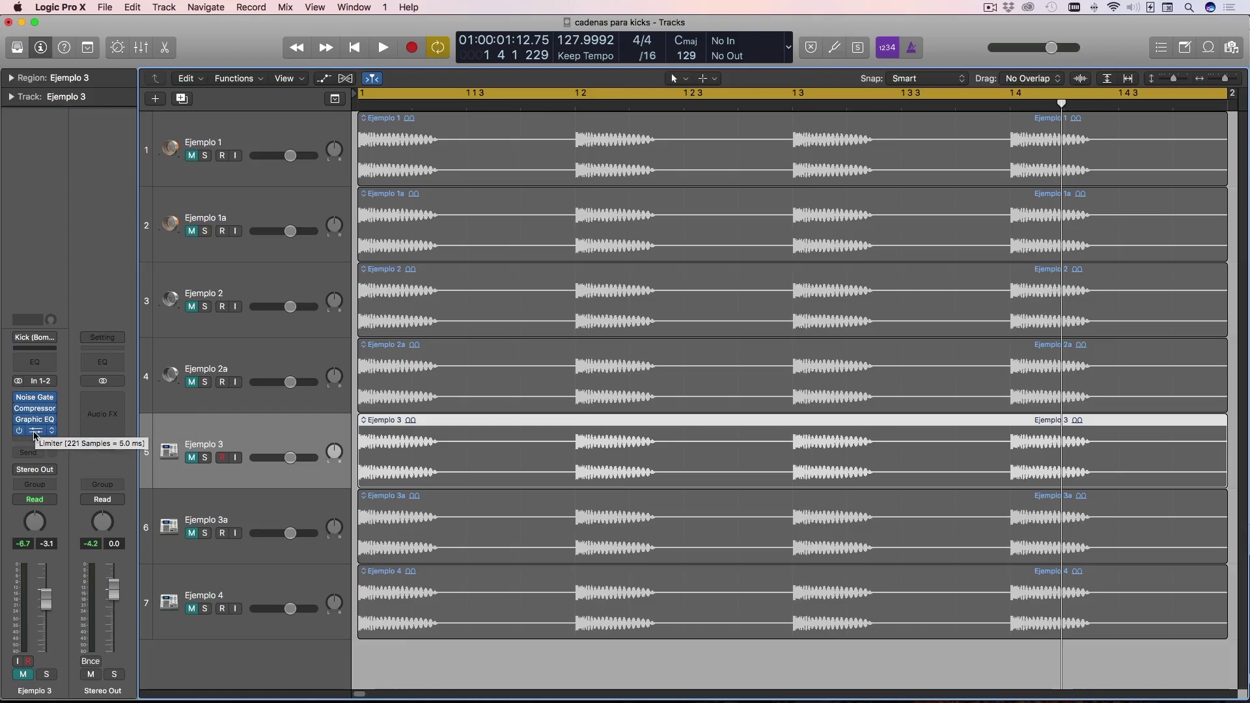
pyautogui.press('Down')
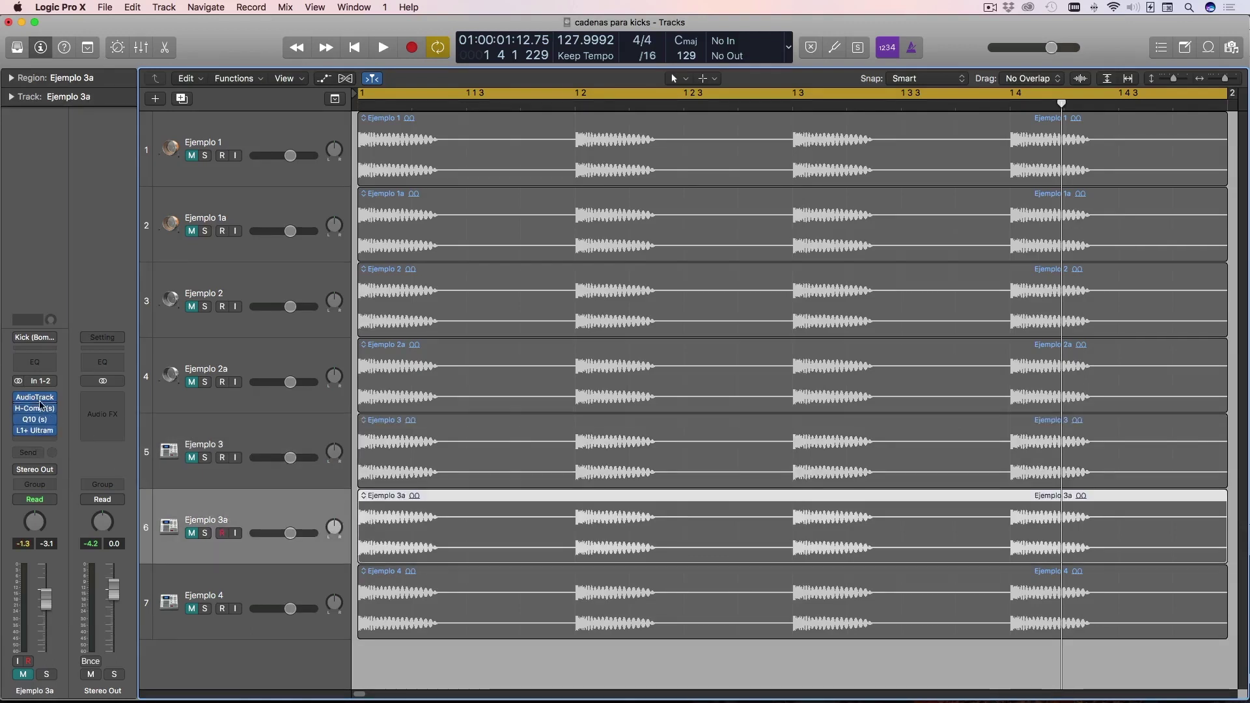
pyautogui.click(260, 589)
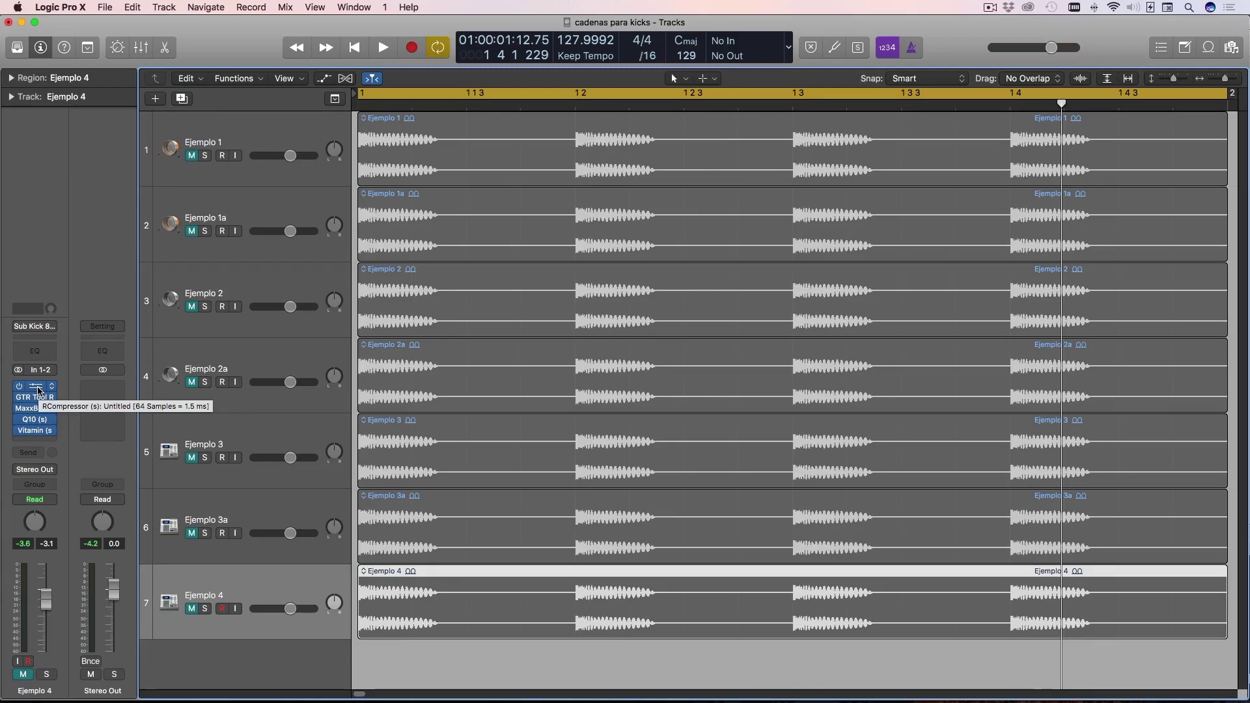
# Step: Unmute Ejemplo 3 and play the loop to hear its effects chain
pyautogui.click(212, 435)
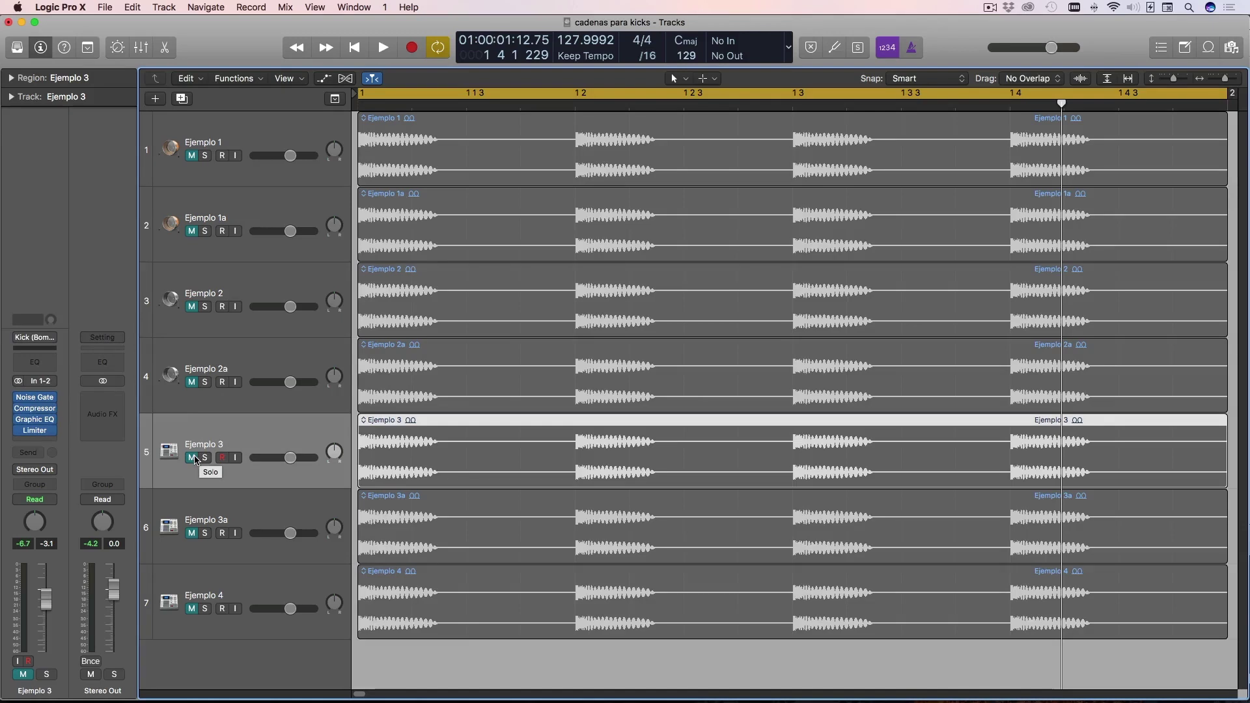
pyautogui.click(228, 440)
pyautogui.press('space')
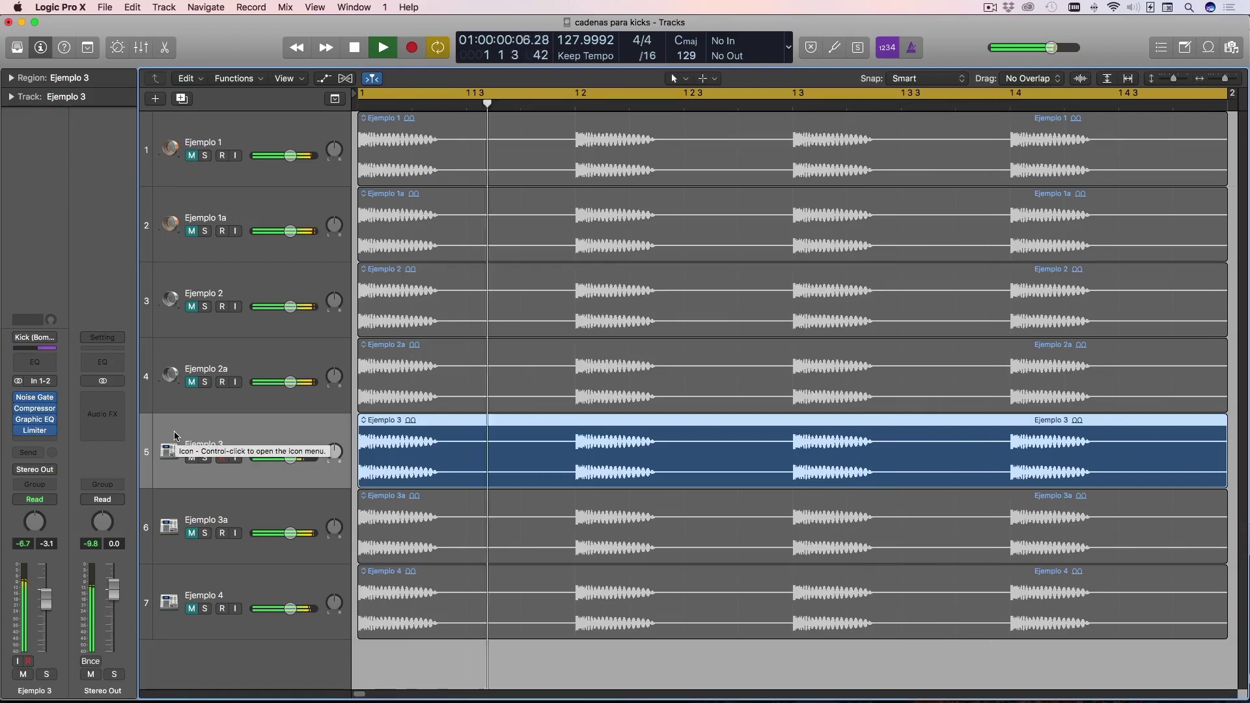
pyautogui.press('space')
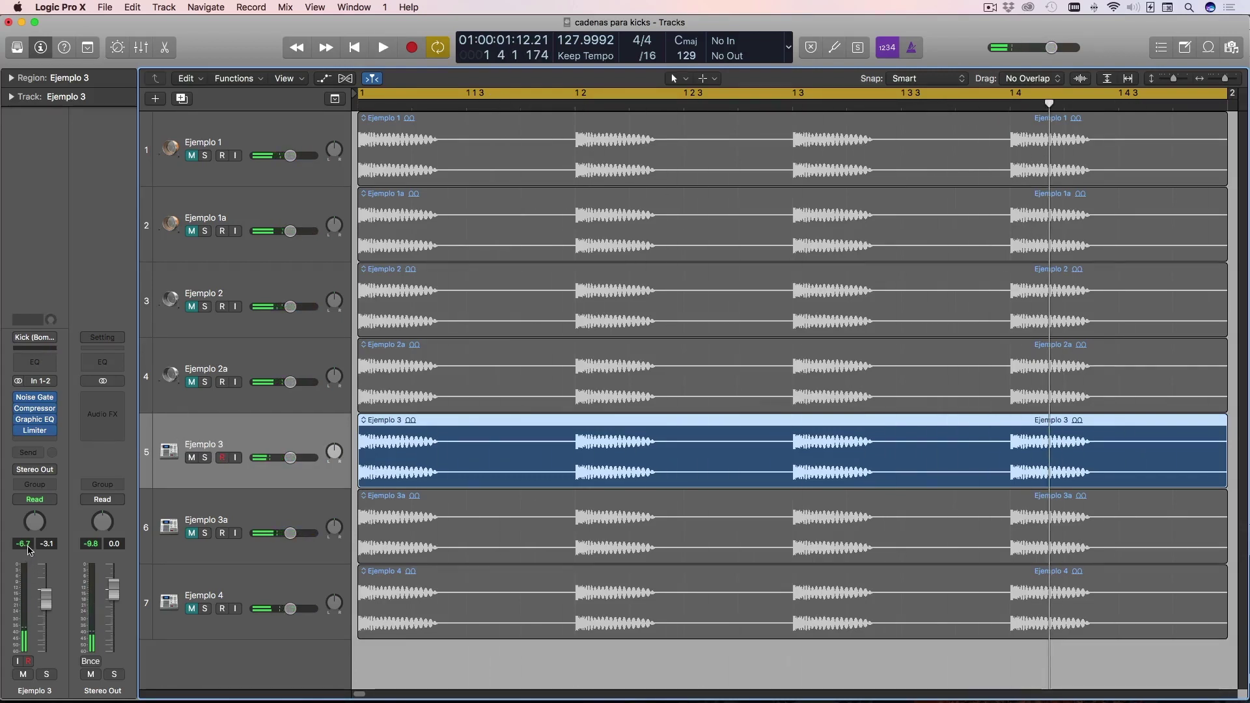
# Step: Raise the gain of Ejemplo 3's Limiter to +12.5 dB while the loop plays, and close the Limiter window
pyautogui.click(39, 435)
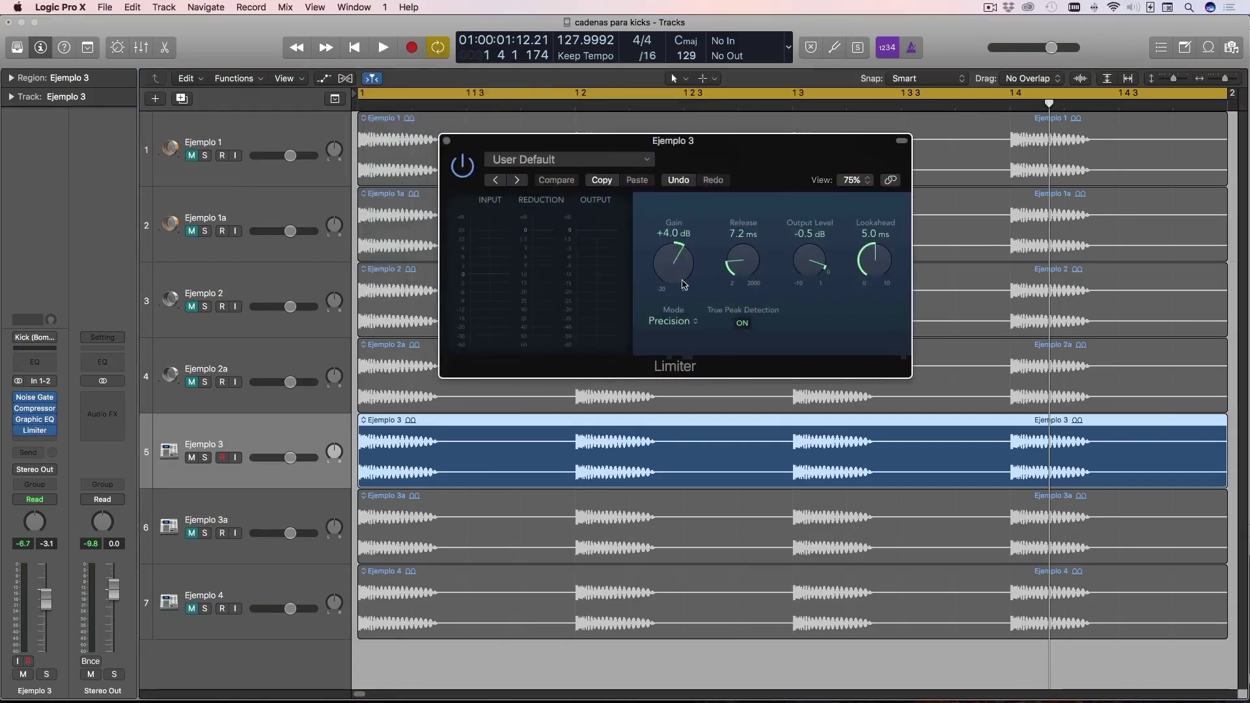
pyautogui.press('space')
pyautogui.moveTo(678, 270); pyautogui.dragTo(678, 227)
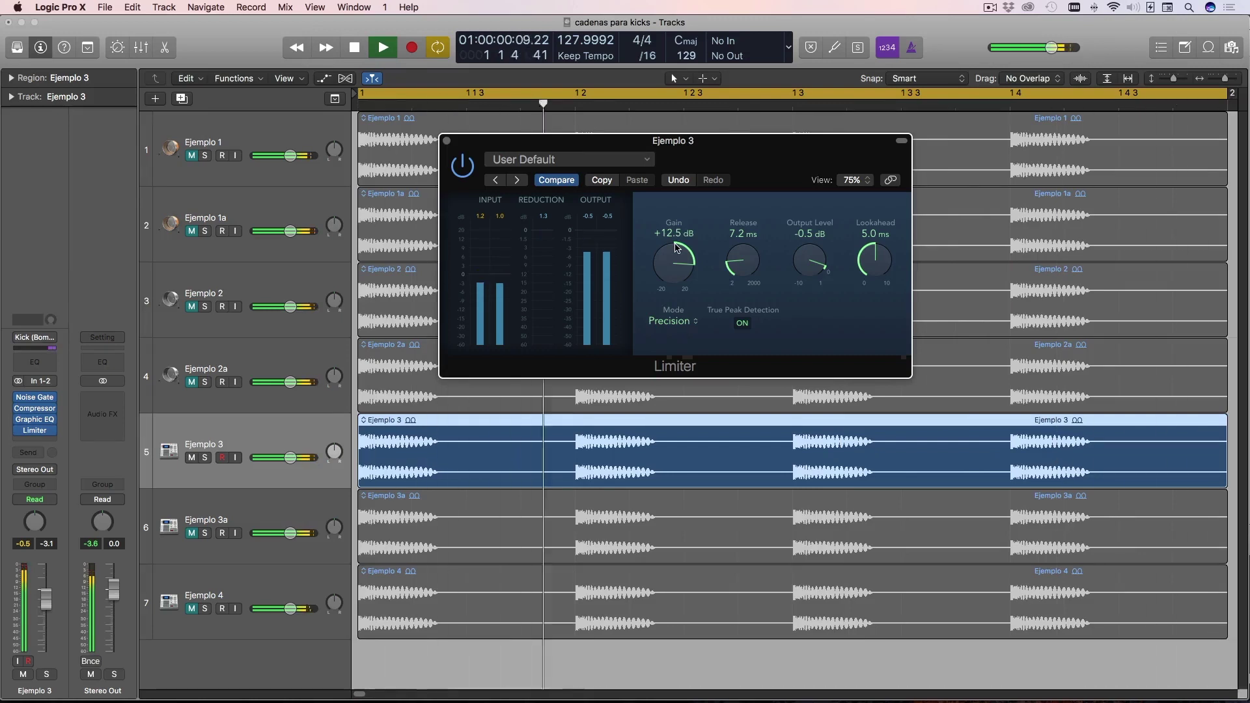
pyautogui.press('space')
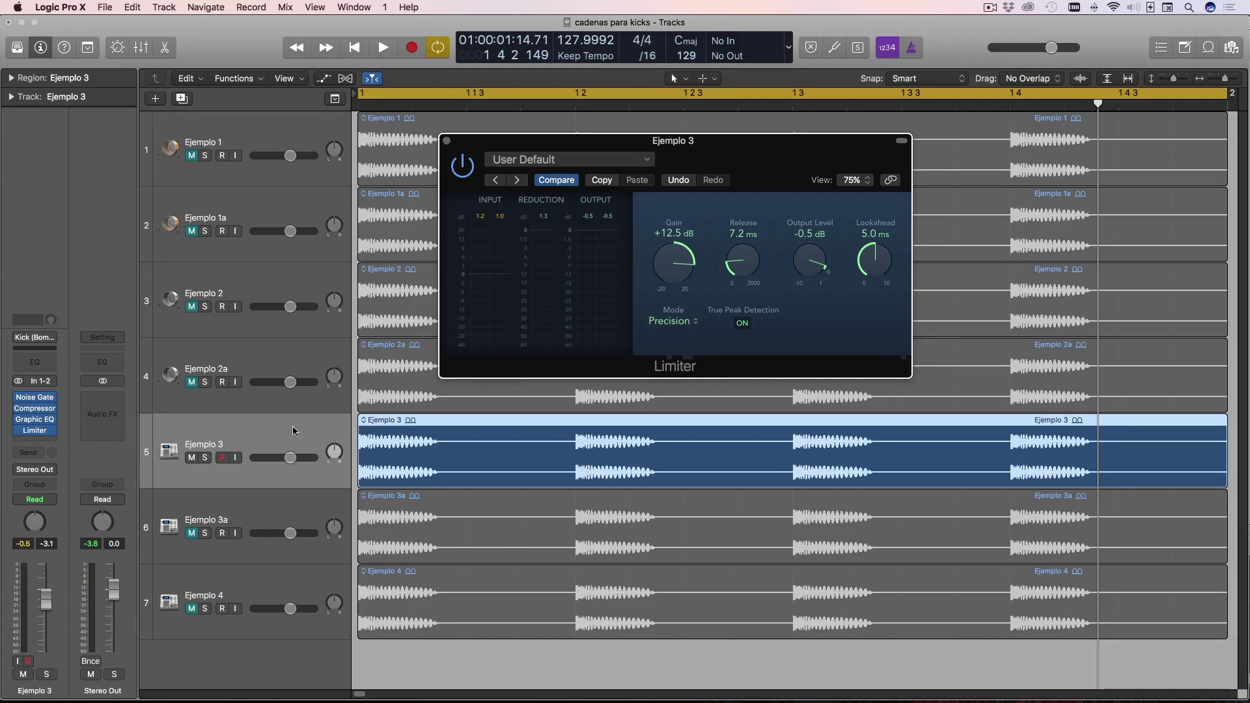
pyautogui.click(445, 142)
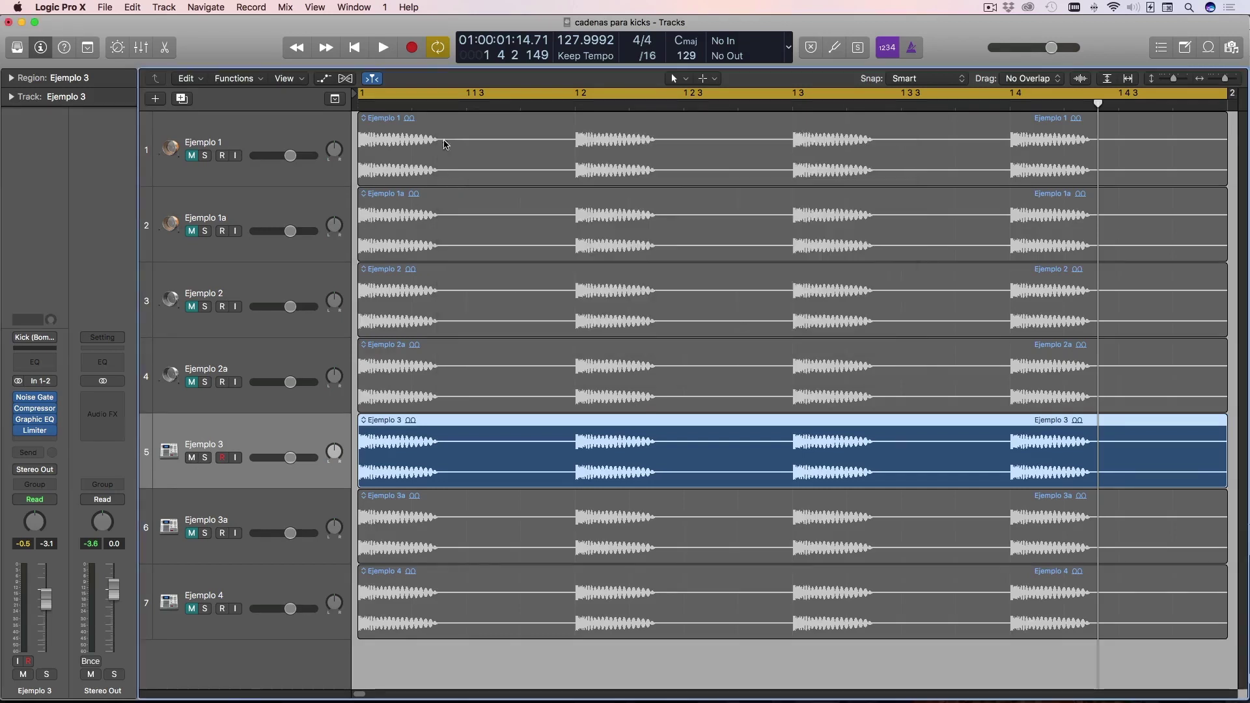
# Step: Compare Ejemplo 3a with Ejemplo 3 by unmuting and playing each one alone, leaving both tracks muted
pyautogui.click(191, 457)
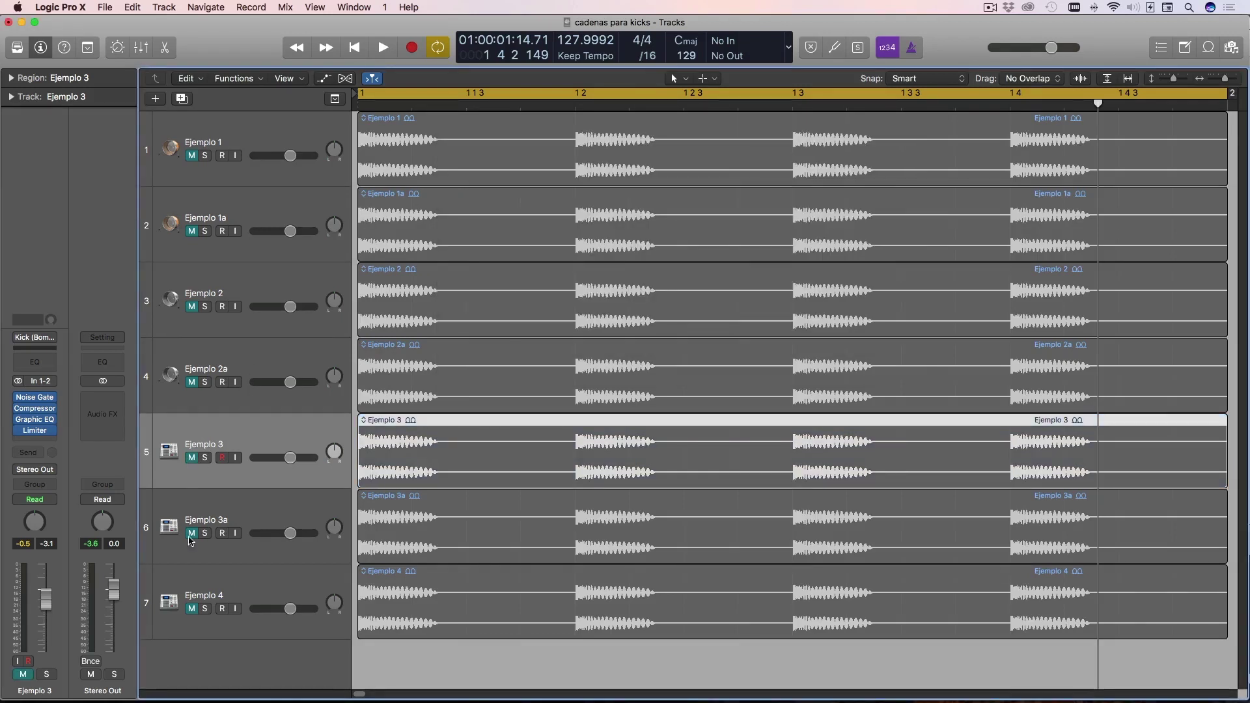
pyautogui.click(192, 541)
pyautogui.press('space')
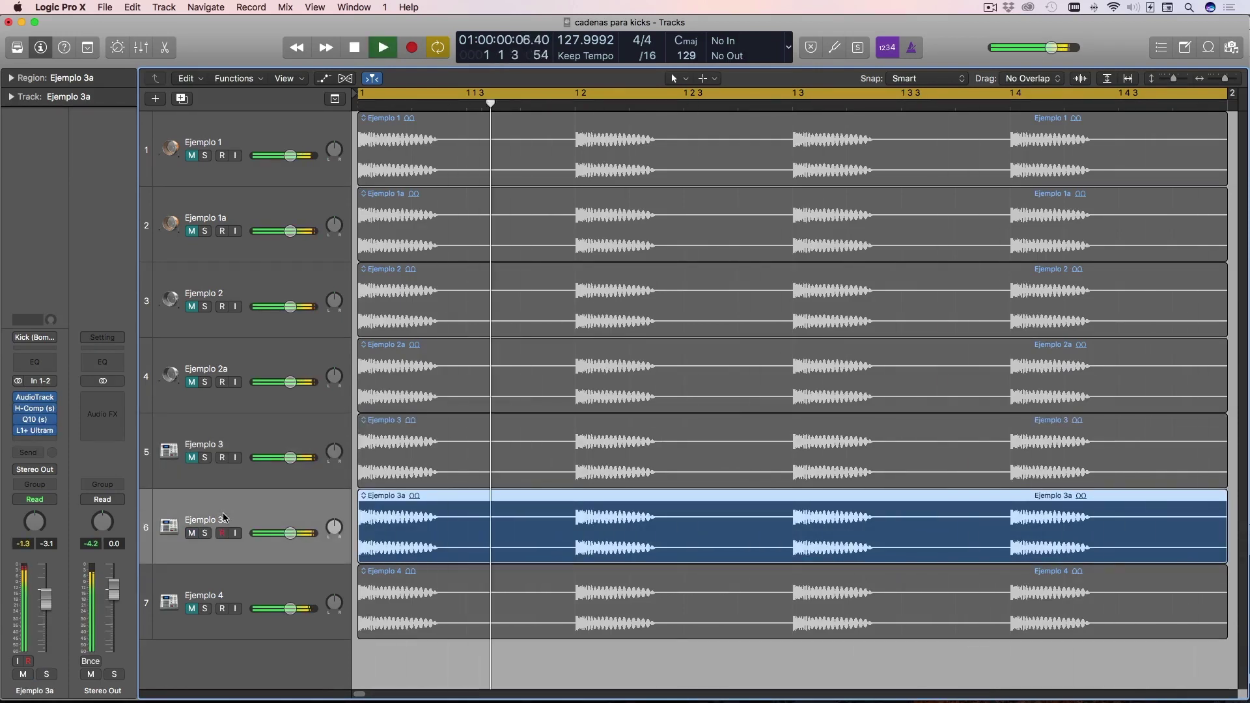
pyautogui.press('space')
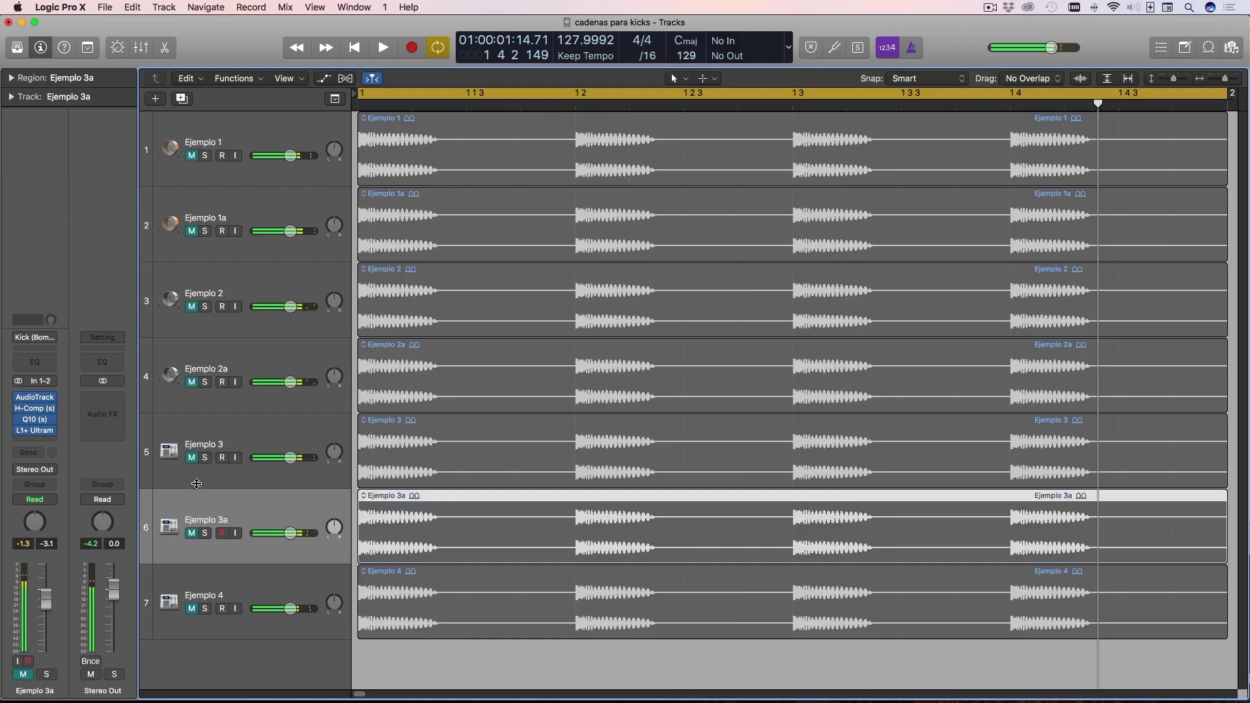
pyautogui.press('Up')
pyautogui.press('space')
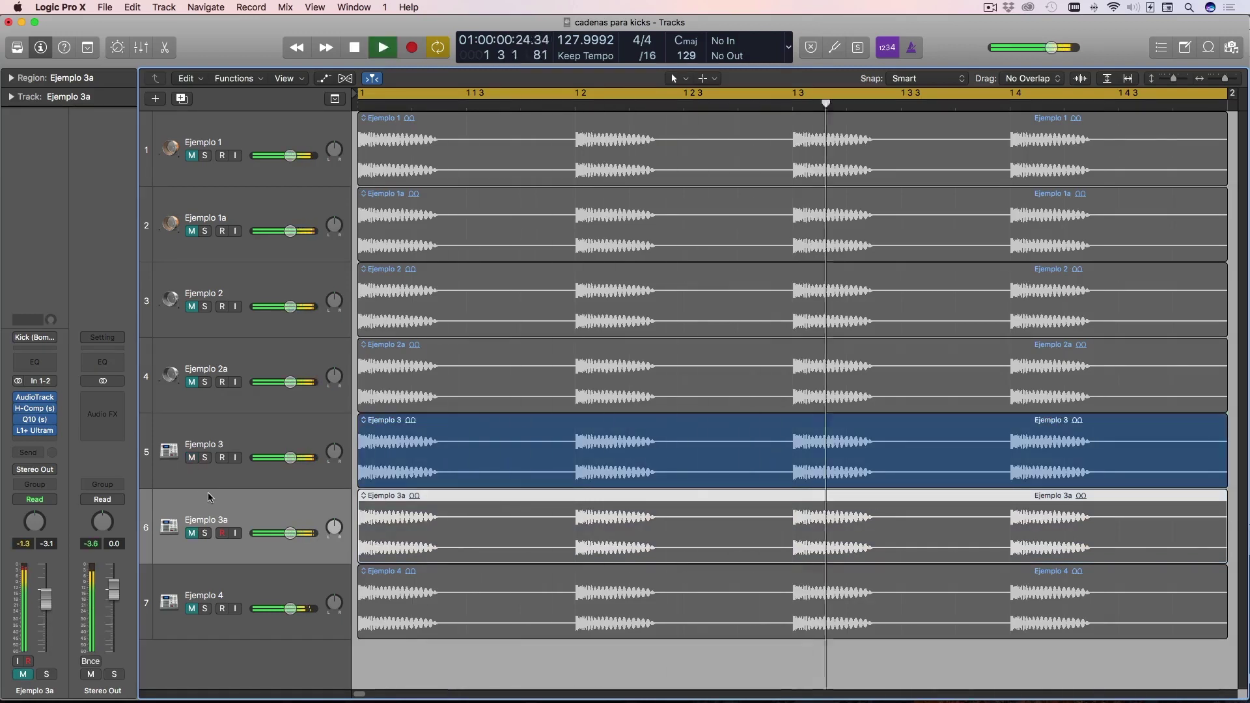
pyautogui.press('space')
pyautogui.click(192, 459)
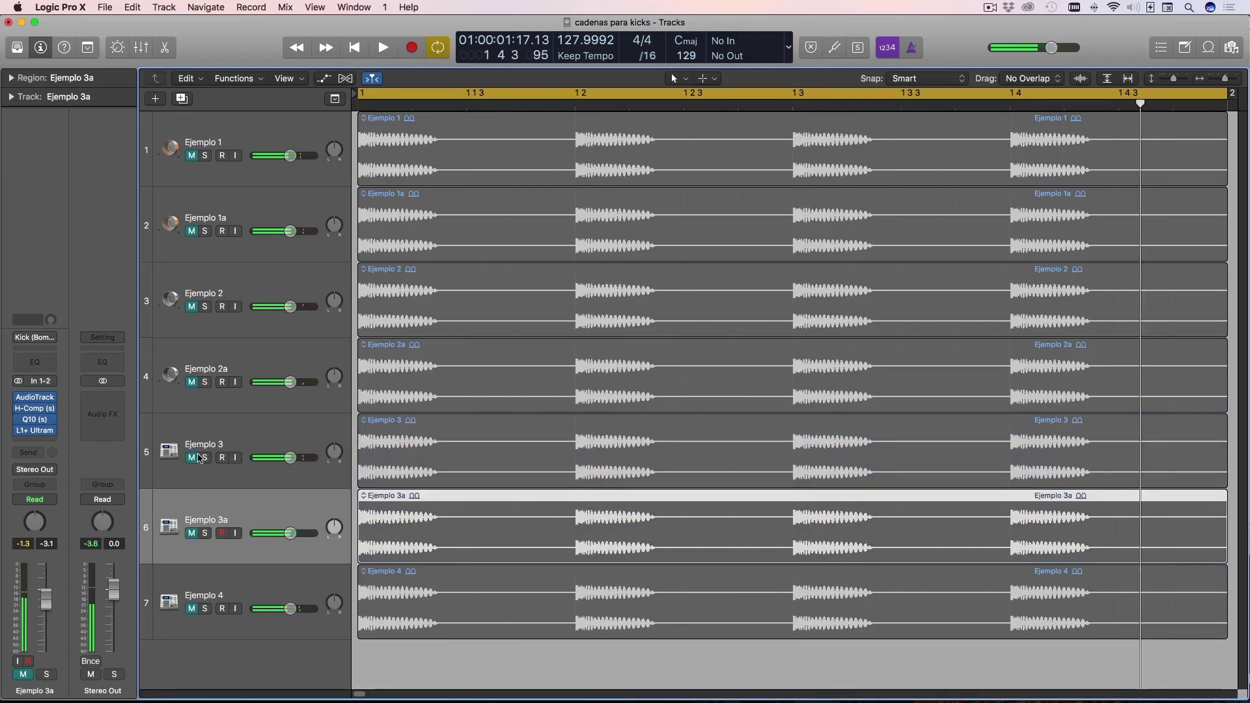
# Step: Check Ejemplo 3's plug-in chain and review the L1+ Ultramaximizer settings on Ejemplo 3a, closing its window
pyautogui.click(211, 441)
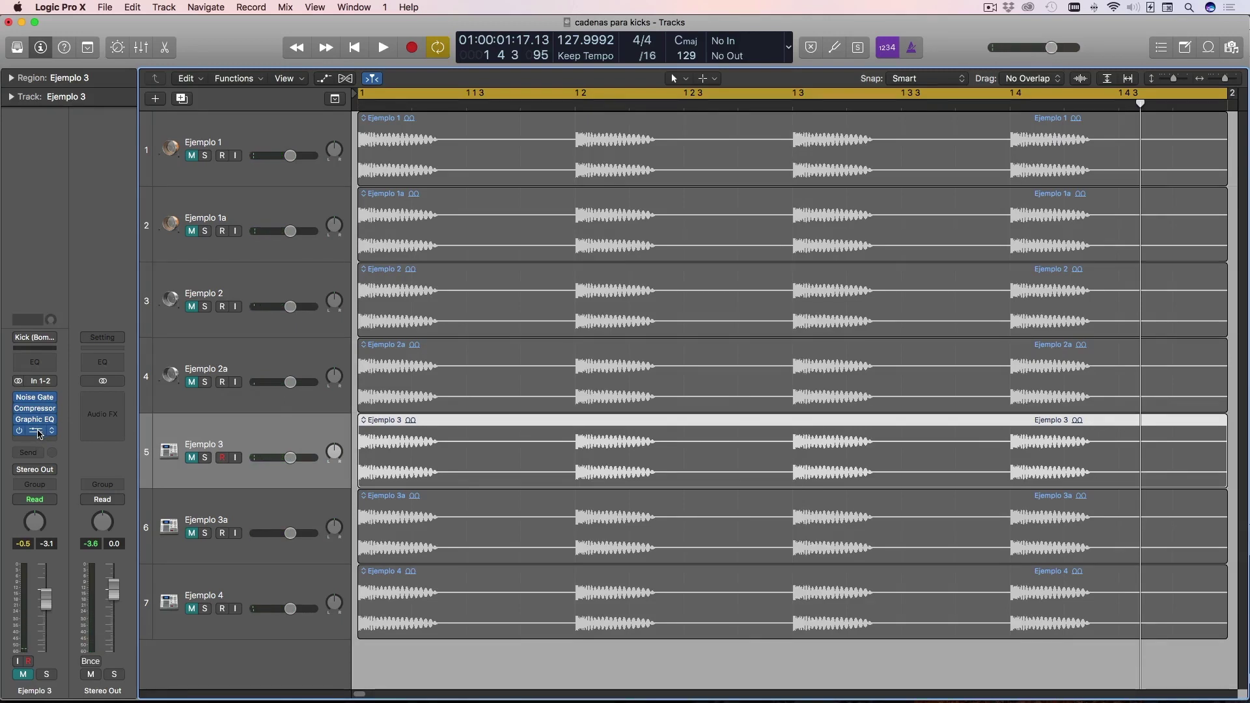
pyautogui.click(225, 513)
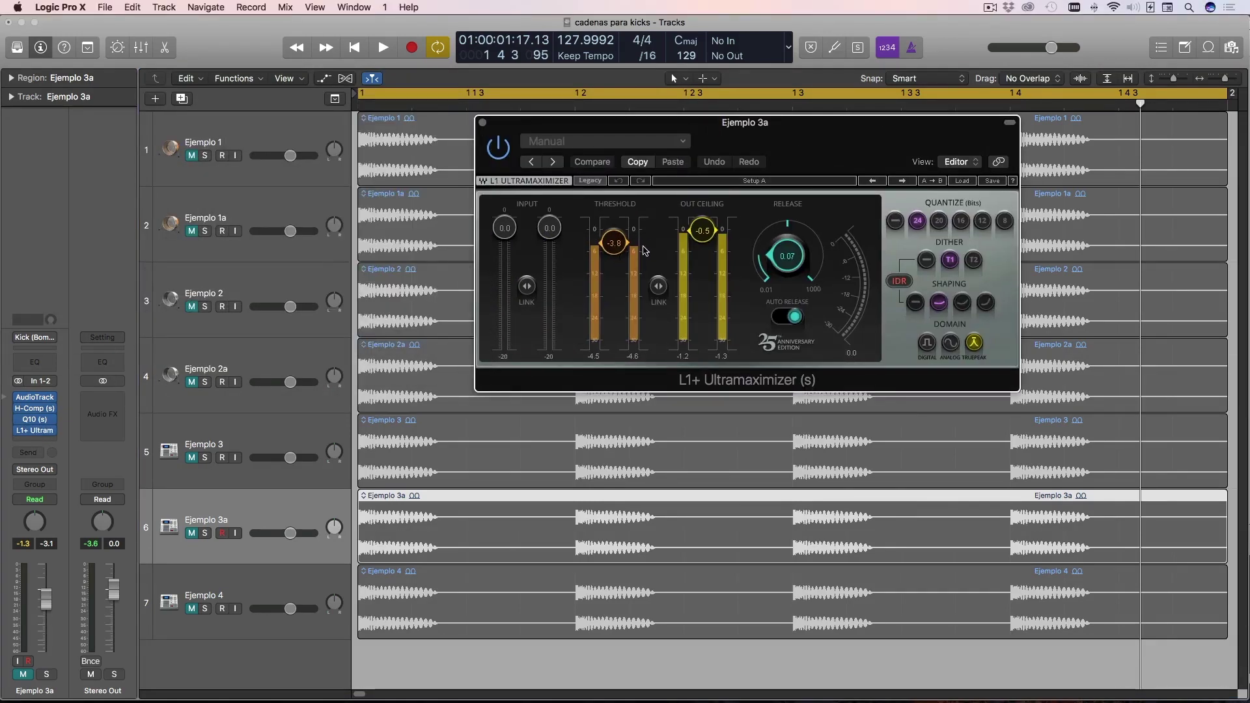
pyautogui.moveTo(618, 245); pyautogui.dragTo(625, 254)
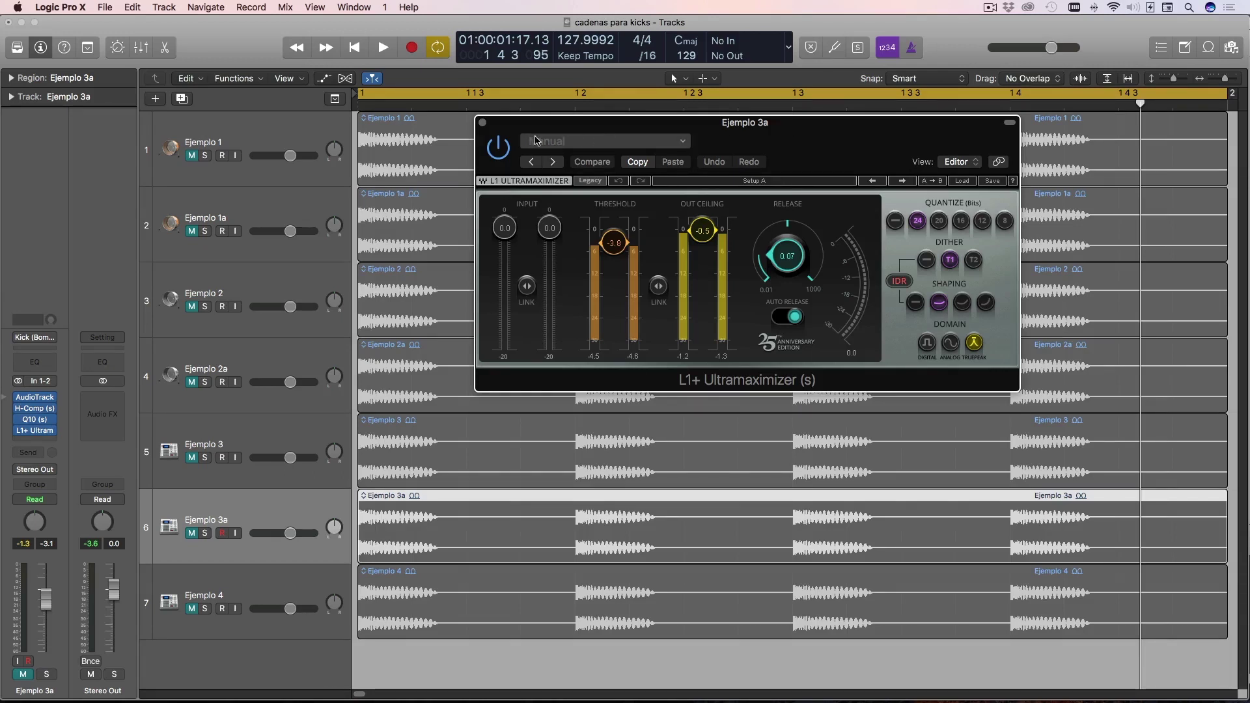
pyautogui.click(483, 123)
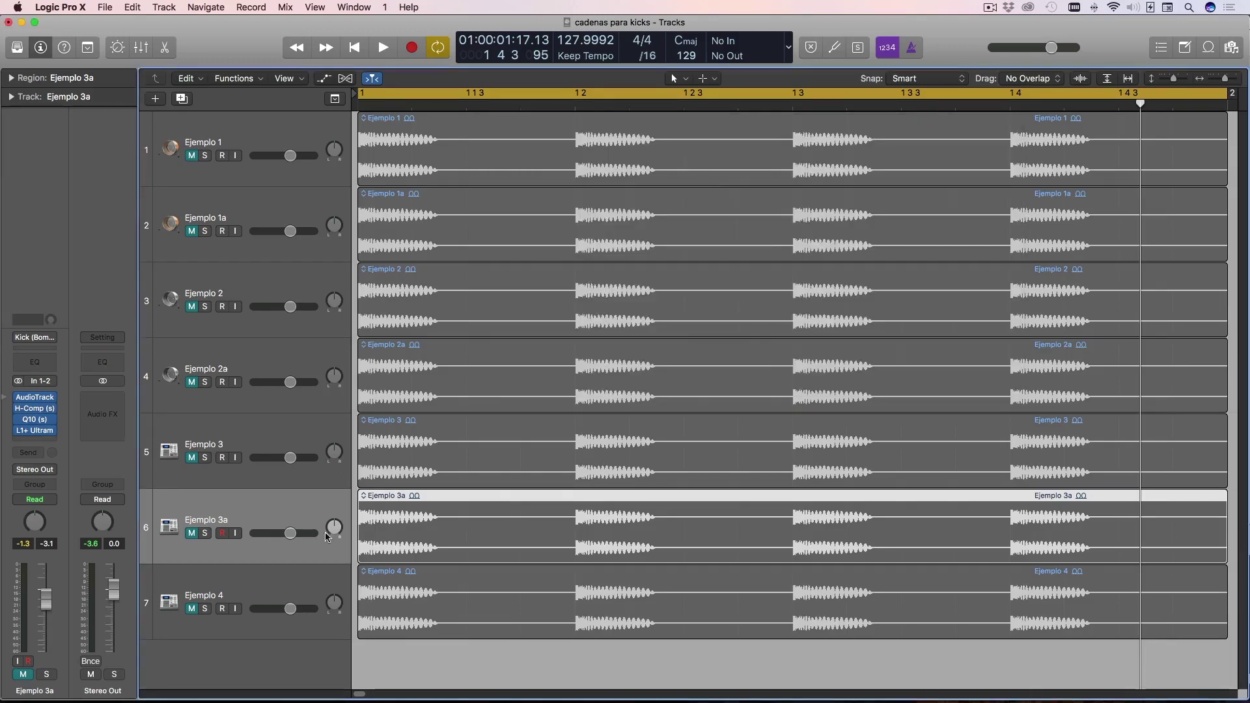
# Step: Open Ejemplo 4's RCompressor, GTR Tool Rack and MaxxBass plug-ins and arrange their windows to review the settings
pyautogui.click(284, 583)
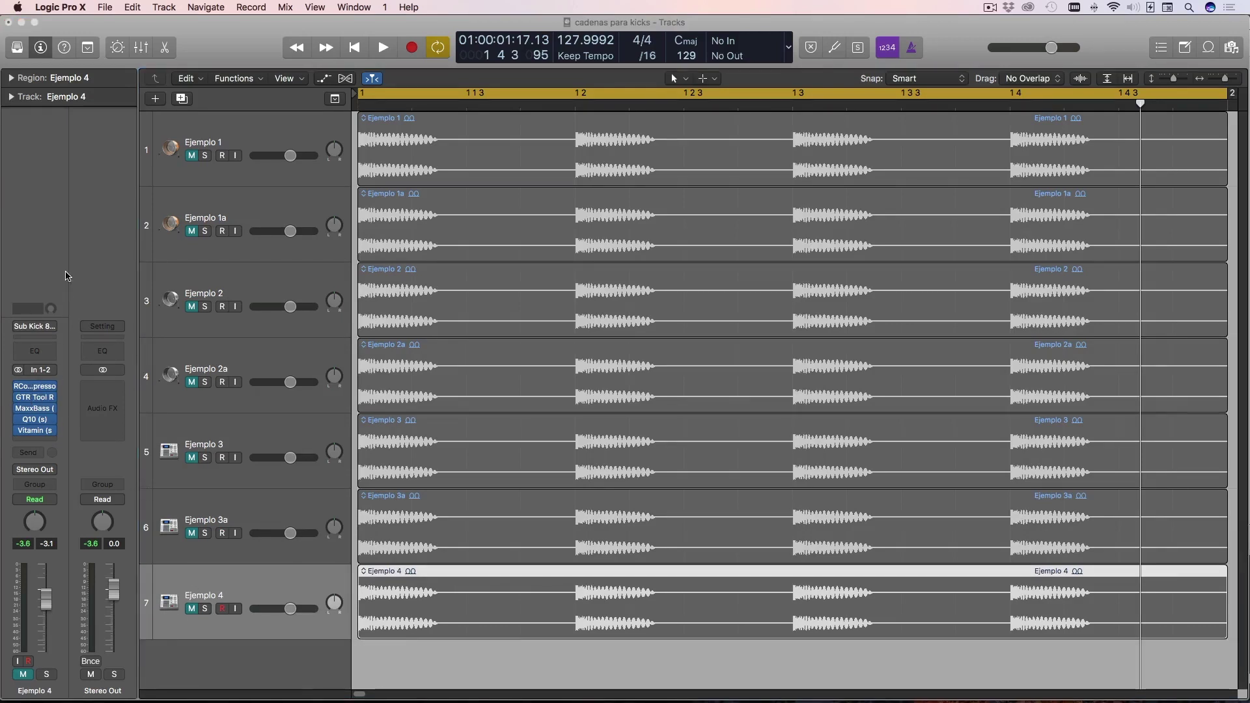
pyautogui.click(35, 387)
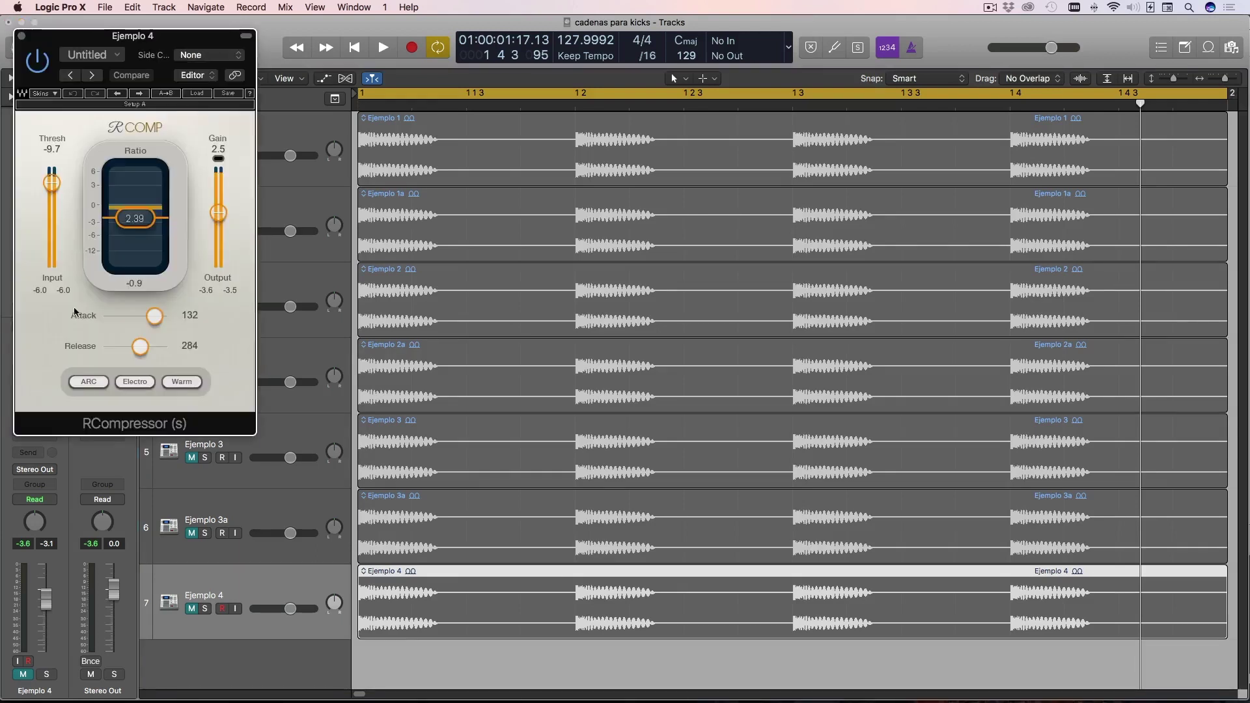
pyautogui.moveTo(181, 39); pyautogui.dragTo(951, 26)
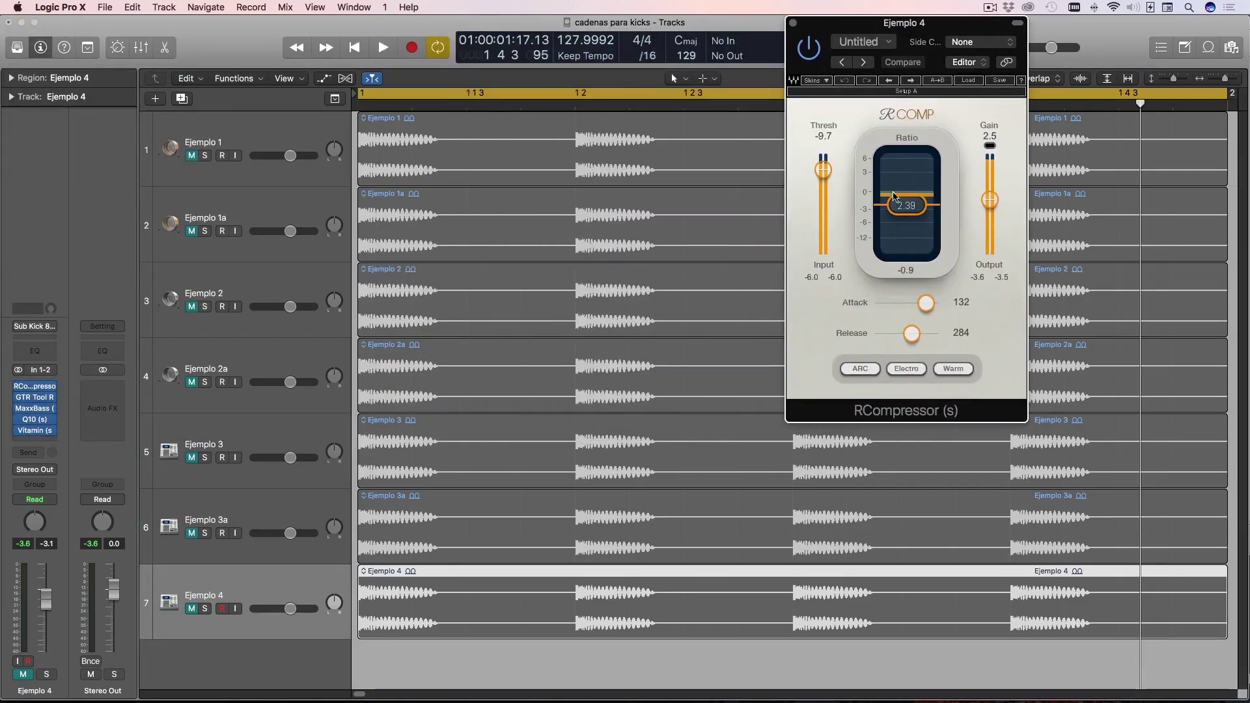
pyautogui.click(35, 397)
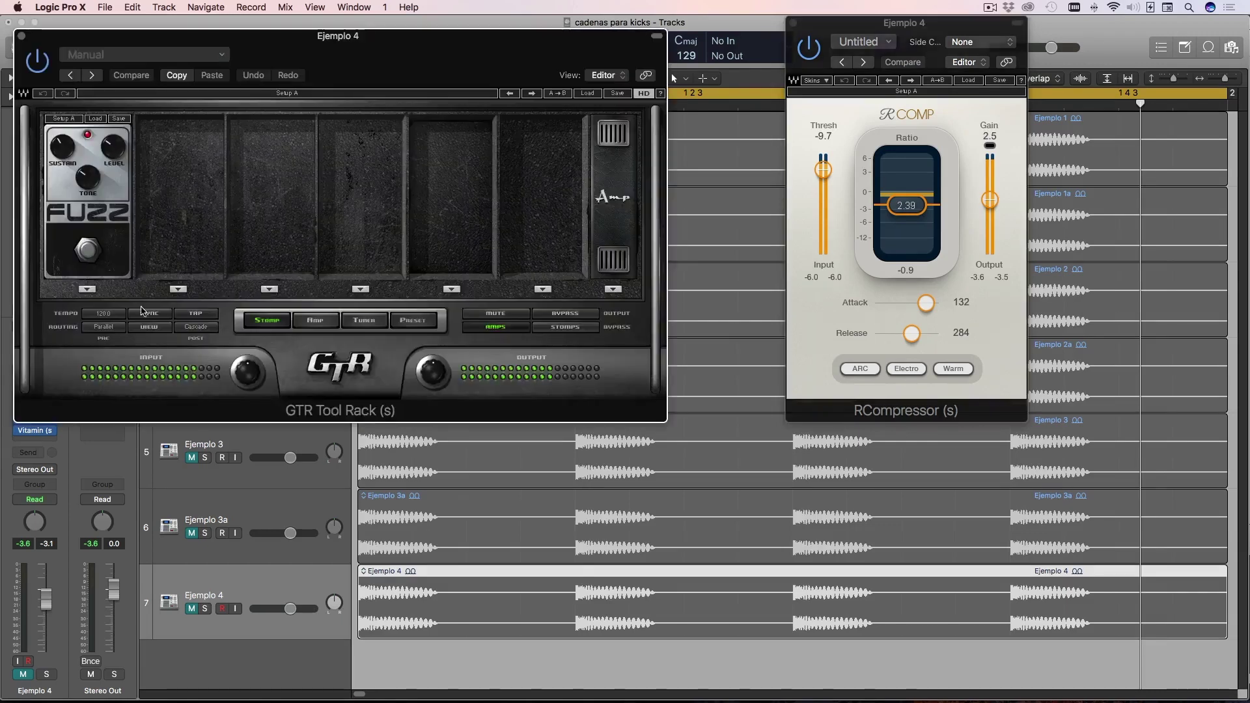
pyautogui.moveTo(336, 80); pyautogui.dragTo(750, 309)
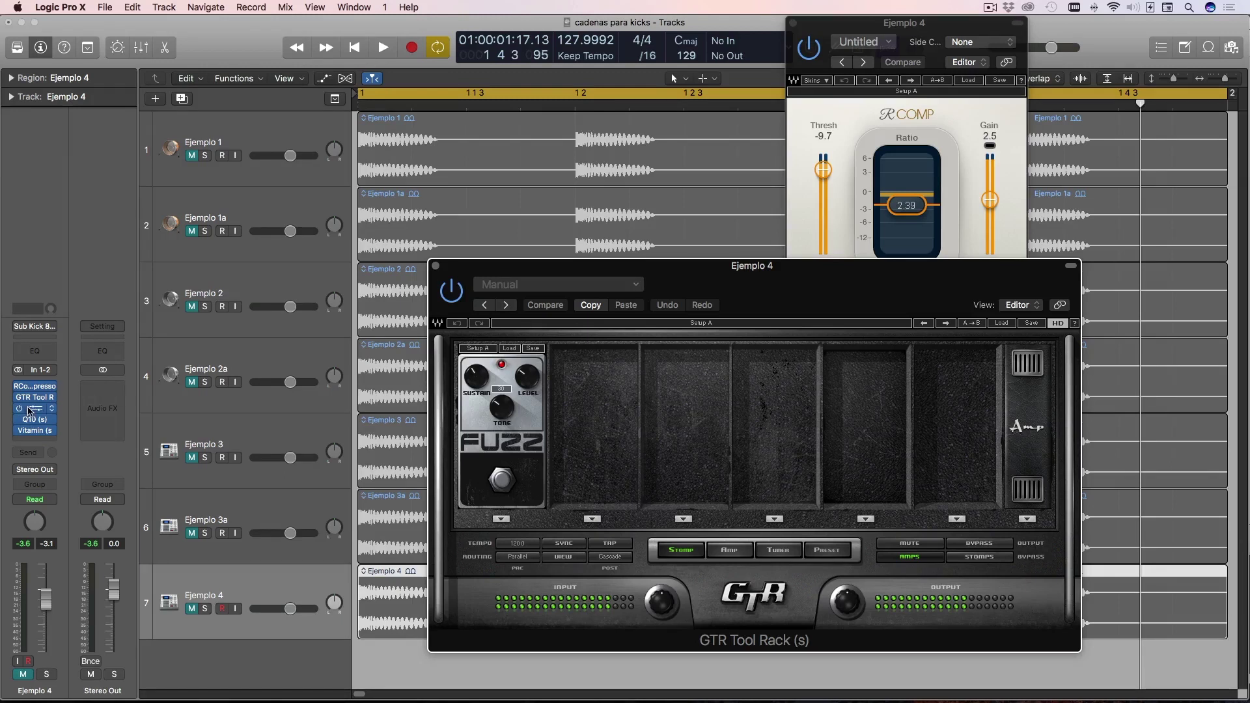
pyautogui.click(29, 411)
pyautogui.moveTo(640, 304); pyautogui.dragTo(827, 538)
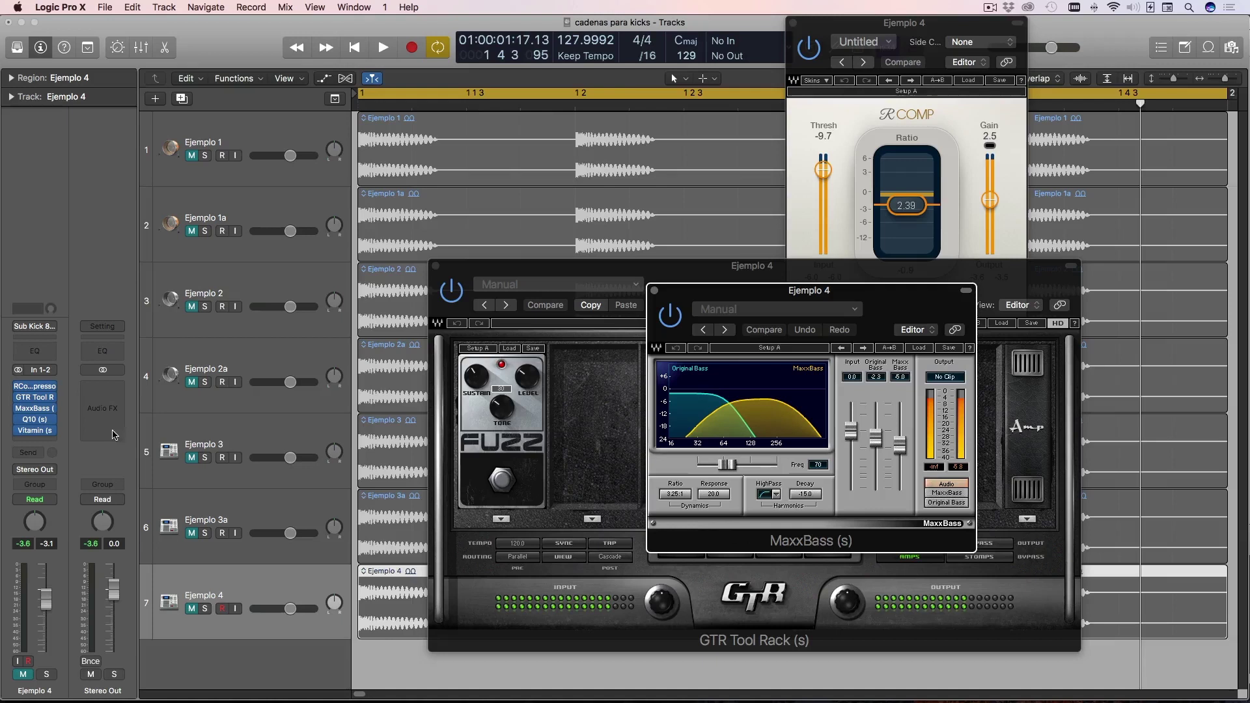
# Step: Open Ejemplo 4's Q10 equalizer and Vitamin plug-ins and move their windows aside to examine the settings
pyautogui.click(35, 420)
pyautogui.moveTo(377, 58); pyautogui.dragTo(641, 65)
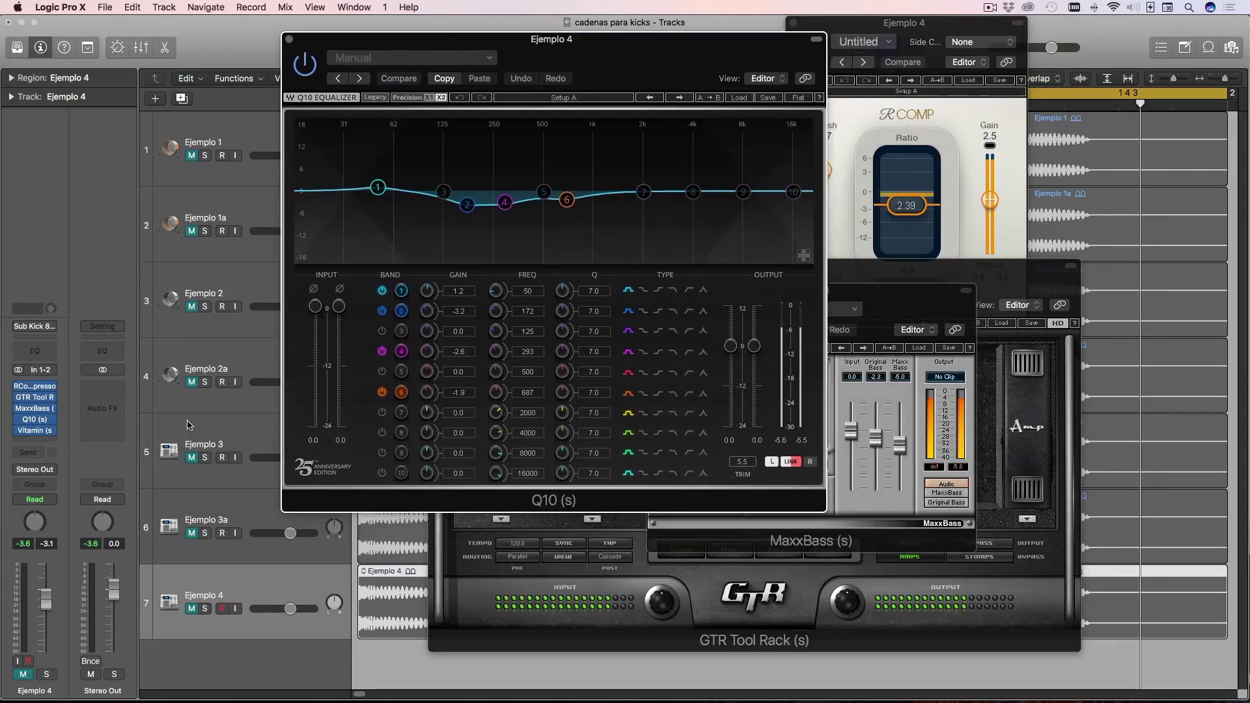
pyautogui.click(35, 431)
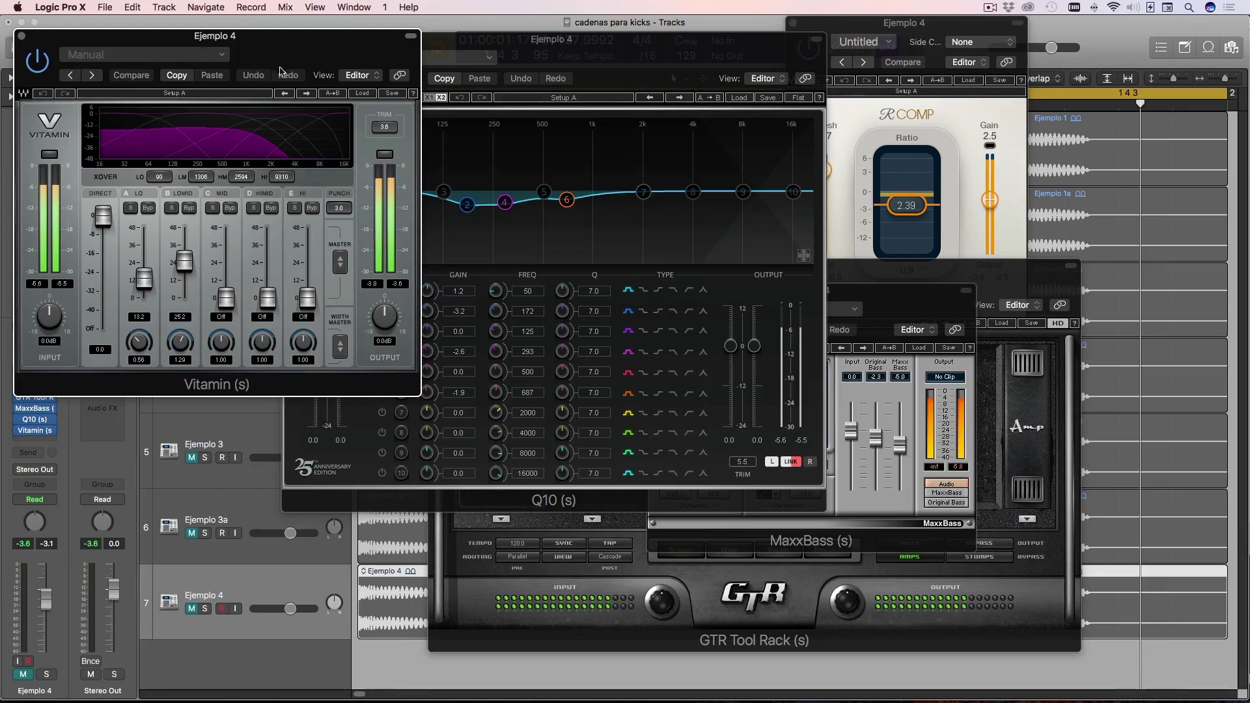
pyautogui.moveTo(215, 31); pyautogui.dragTo(652, 111)
pyautogui.moveTo(739, 156); pyautogui.dragTo(815, 199)
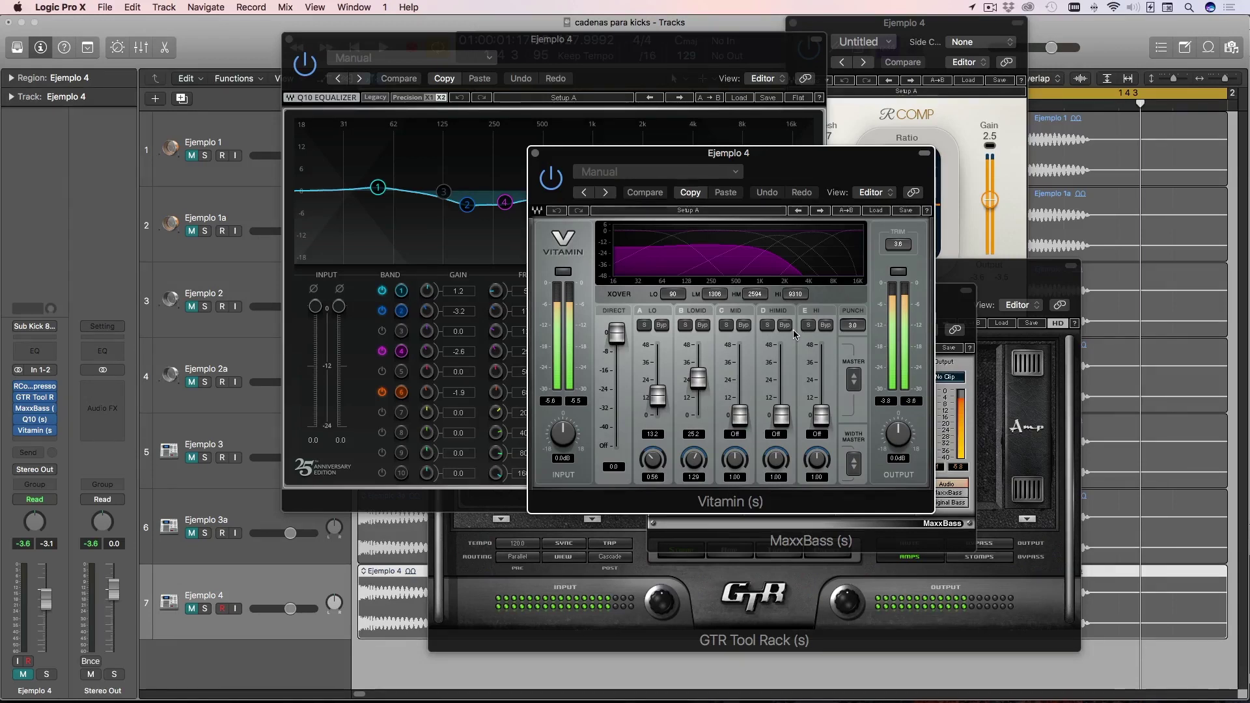
# Step: Close all five of Ejemplo 4's open plug-in windows
pyautogui.click(535, 153)
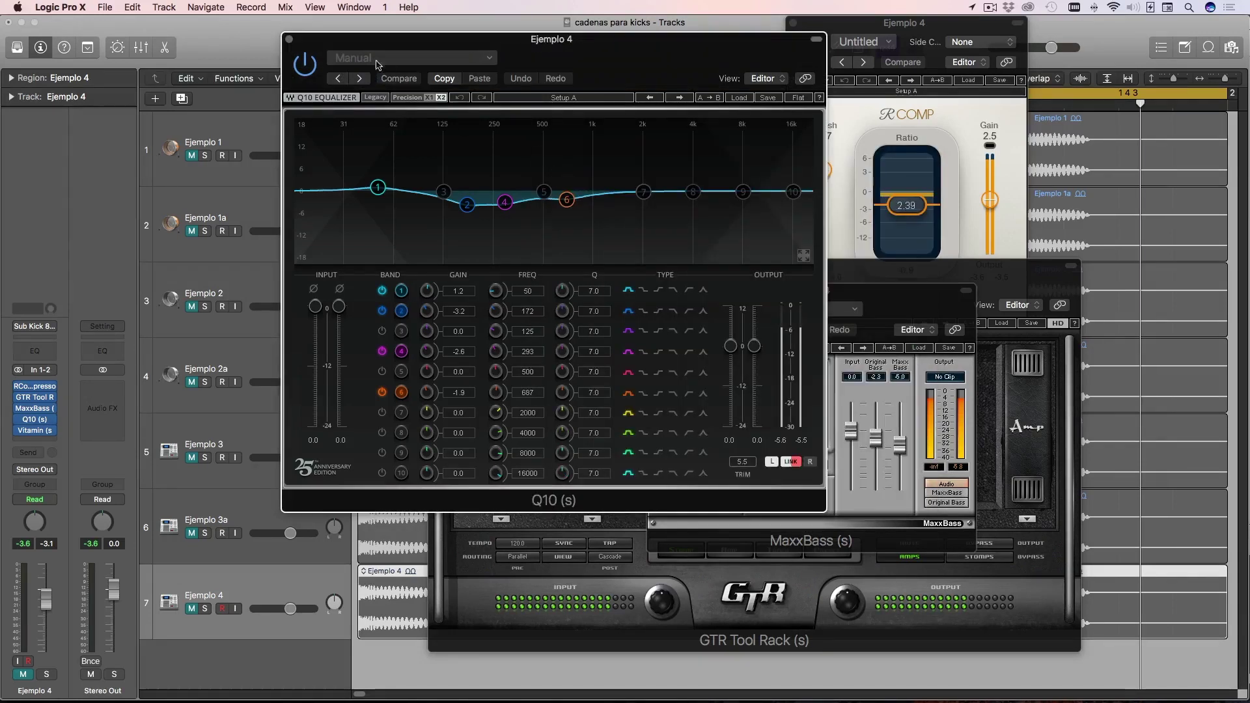
pyautogui.click(290, 41)
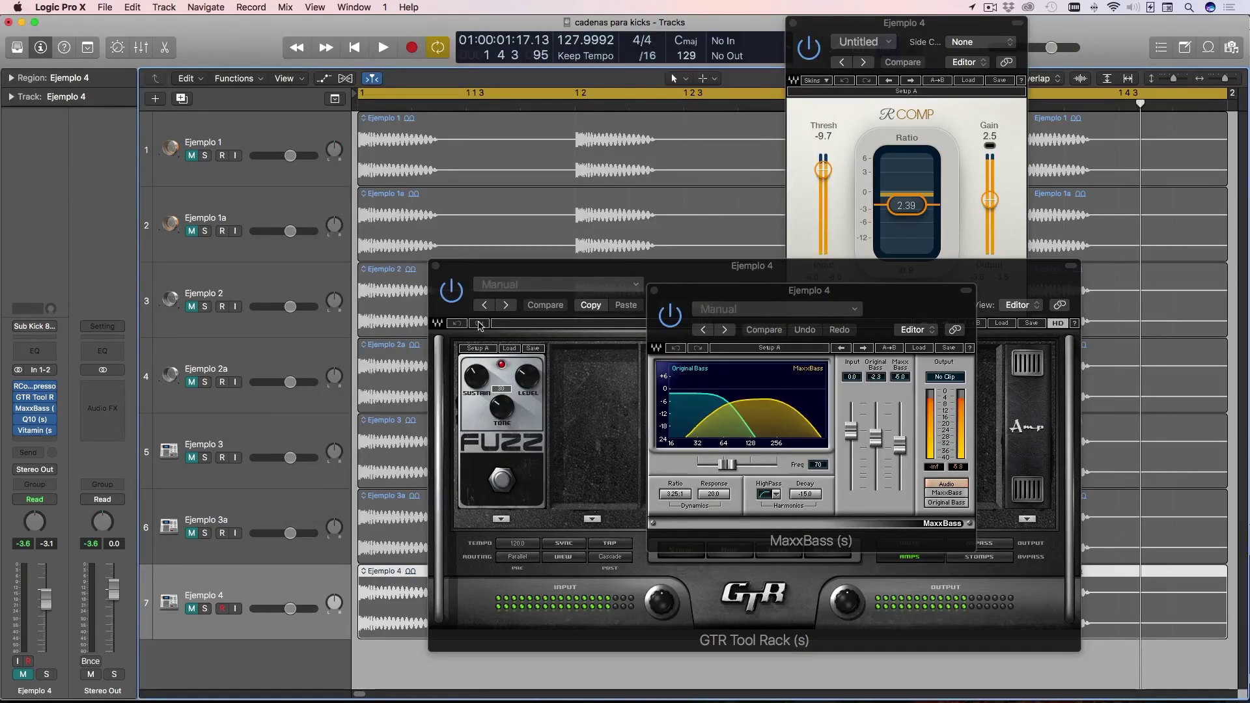
pyautogui.click(435, 266)
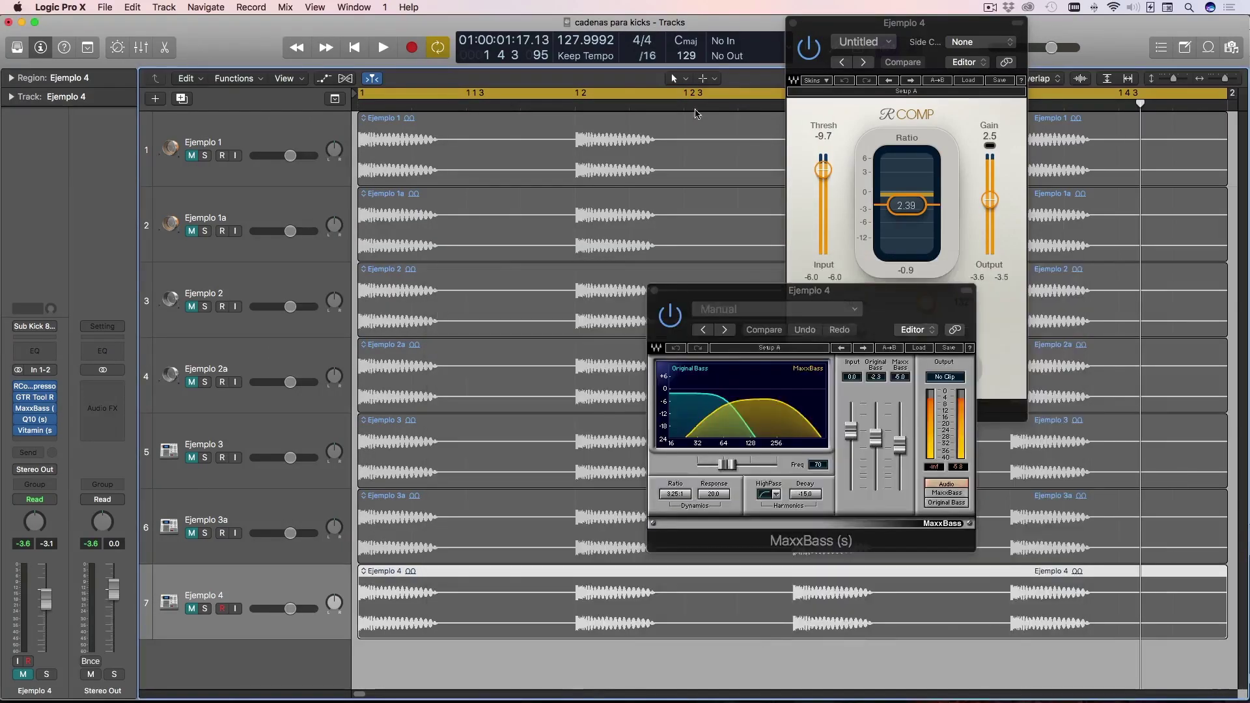
pyautogui.click(792, 23)
pyautogui.click(654, 292)
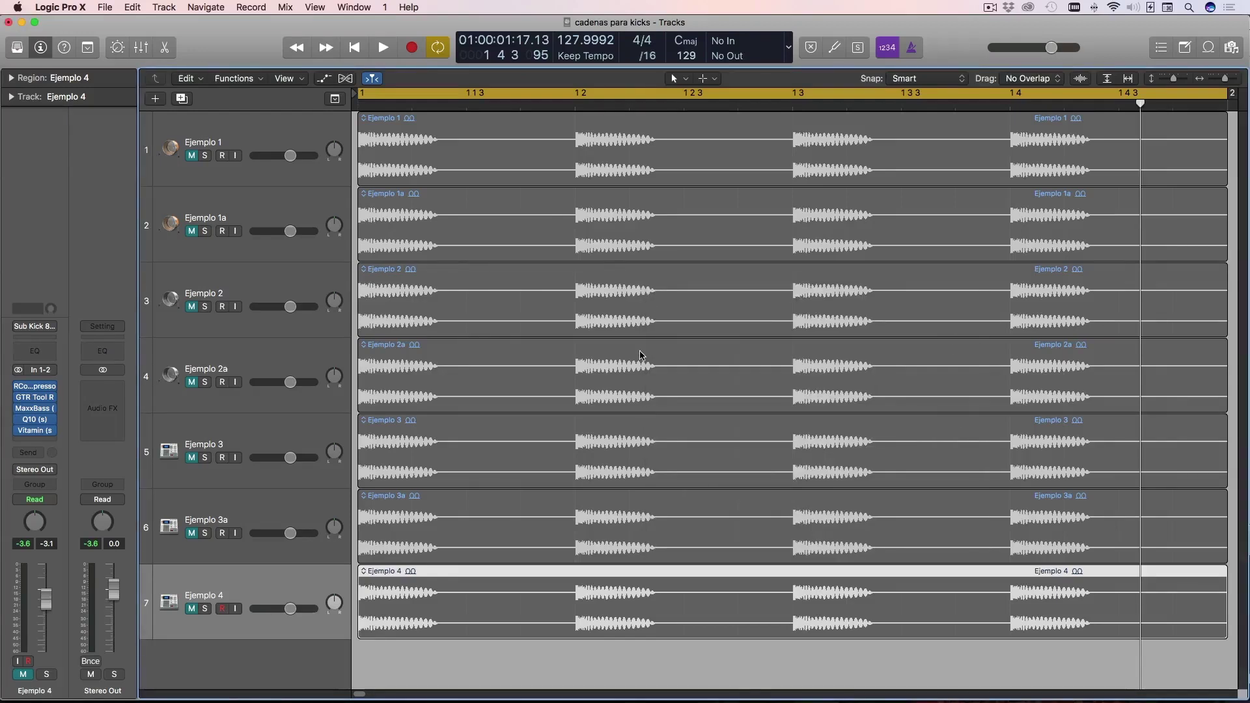
# Step: Compare the plug-in chains of Ejemplo 1, 1a, 2, 3a and 4 by selecting each track in turn
pyautogui.click(224, 133)
pyautogui.click(246, 220)
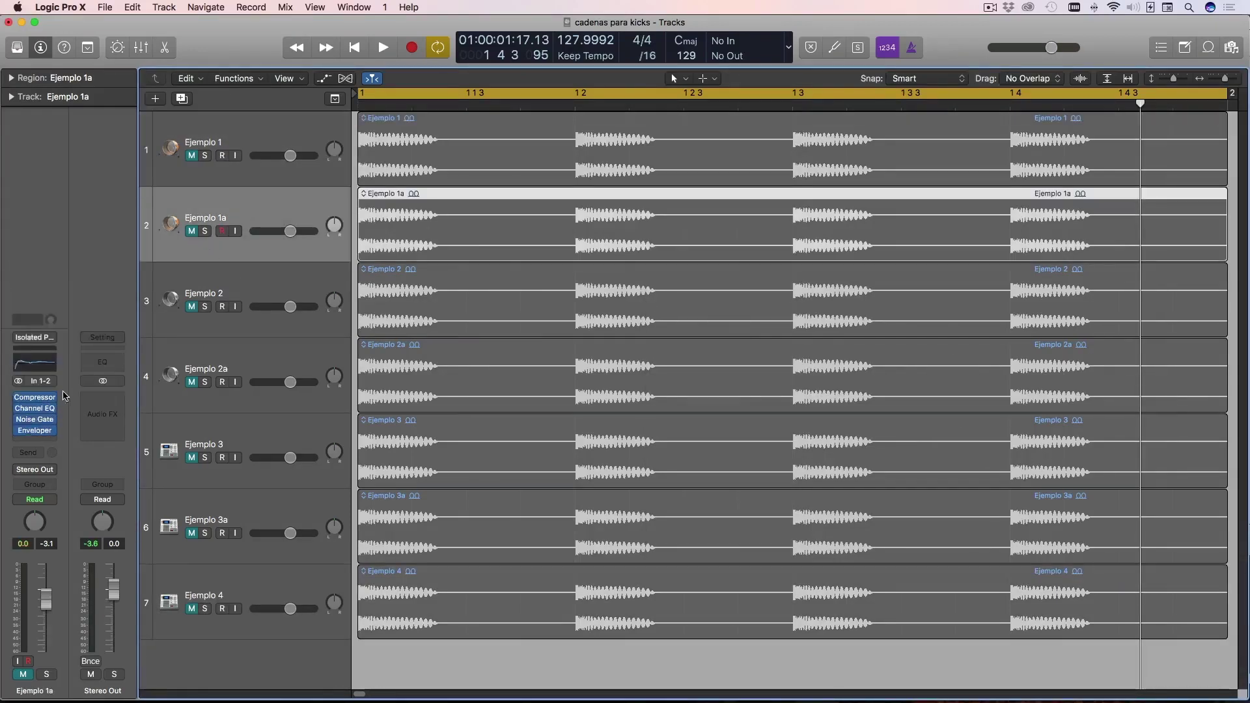
pyautogui.click(246, 289)
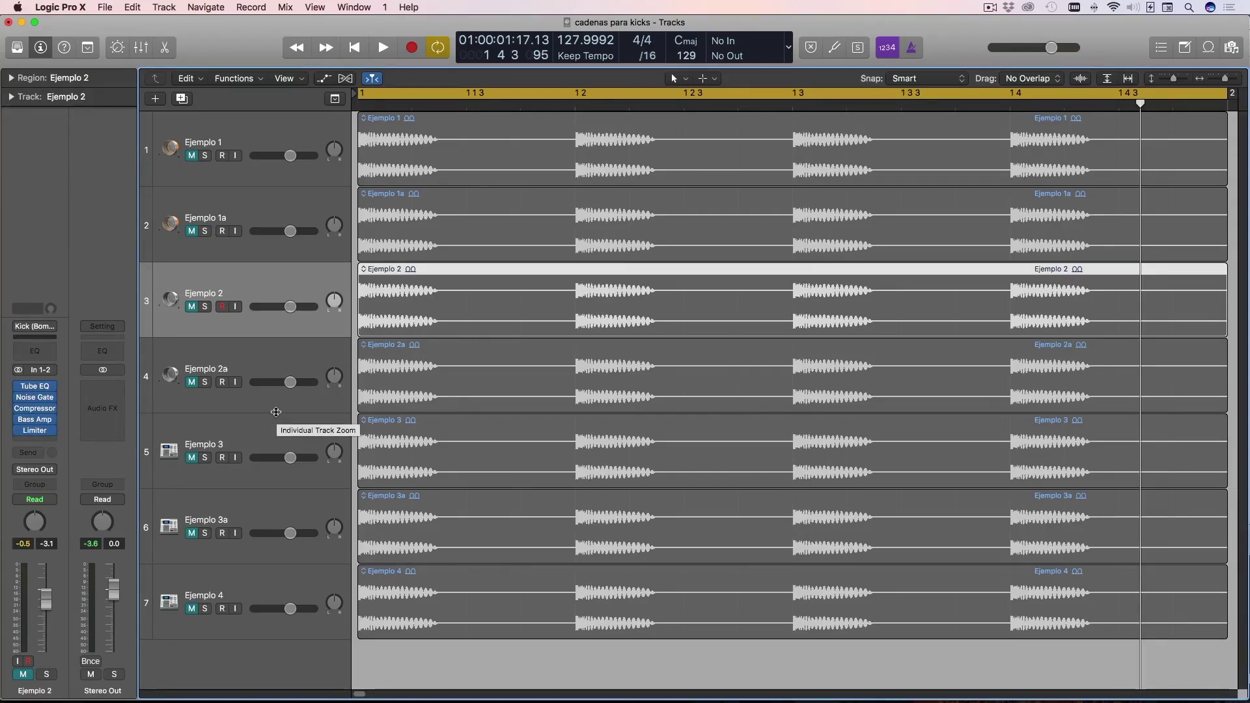
pyautogui.click(252, 514)
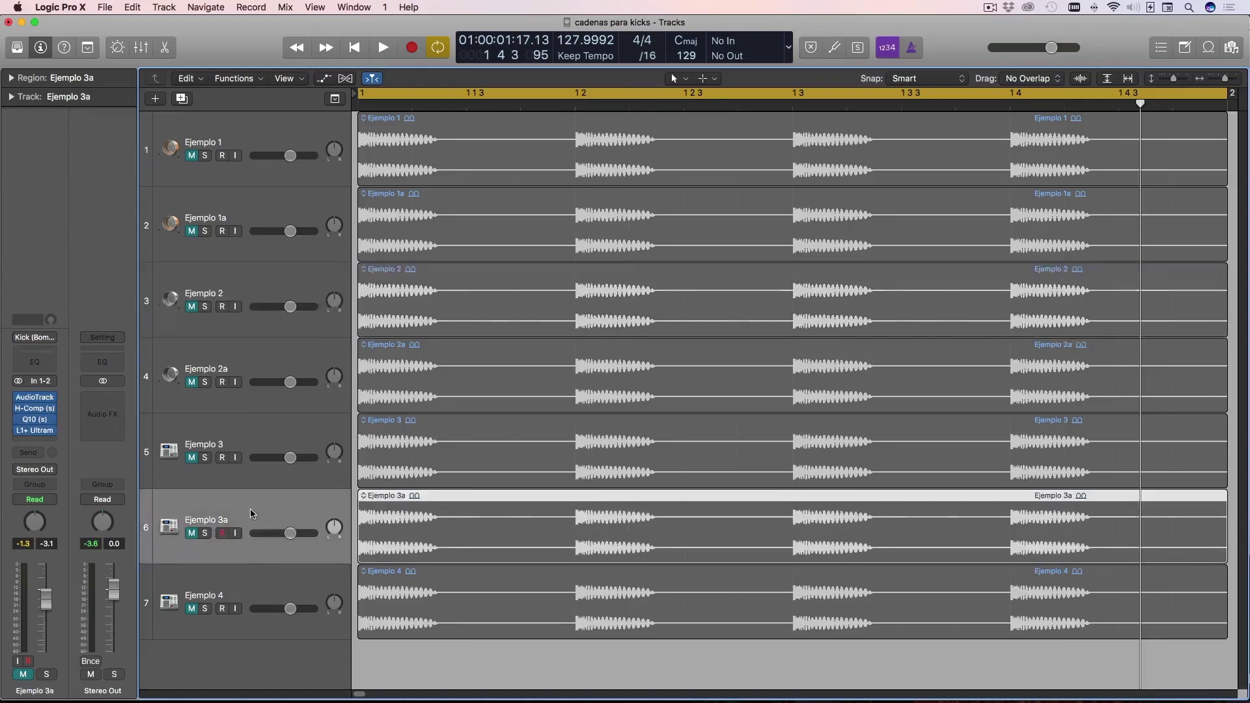
pyautogui.click(257, 588)
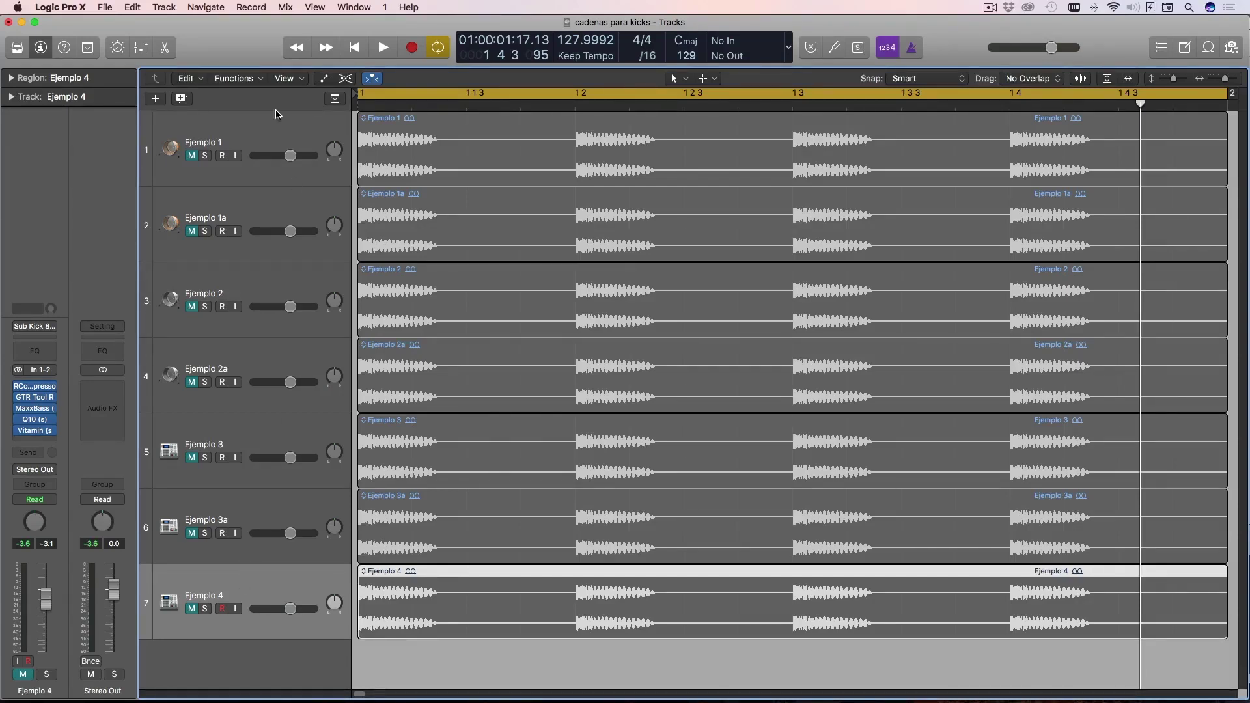
# Step: Unmute Ejemplo 4 and play the loop to hear its effects chain, stopping playback
pyautogui.click(193, 610)
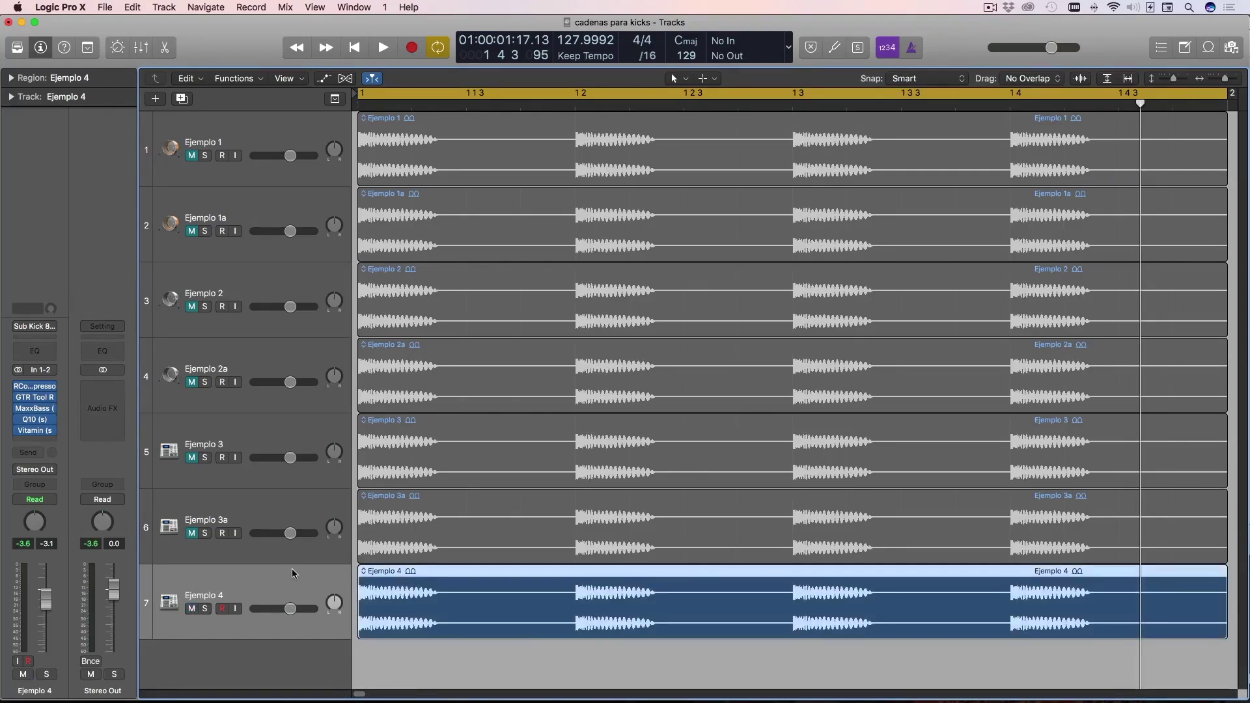
pyautogui.press('space')
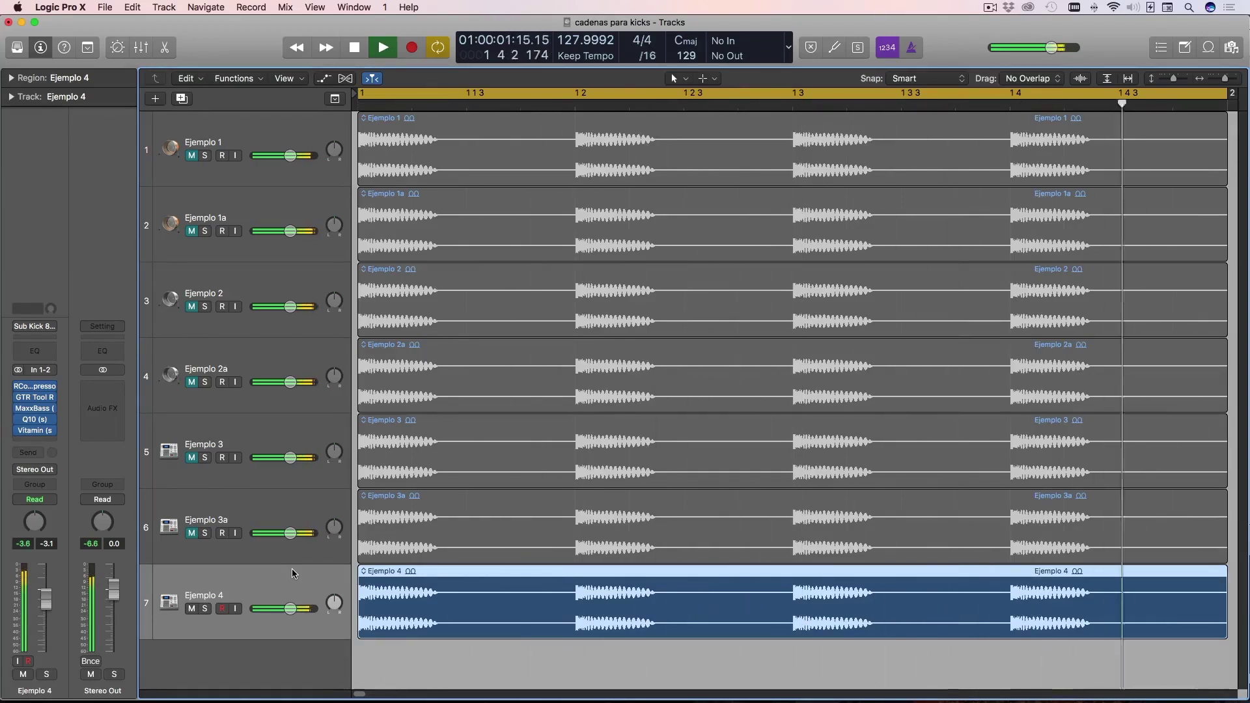
pyautogui.press('space')
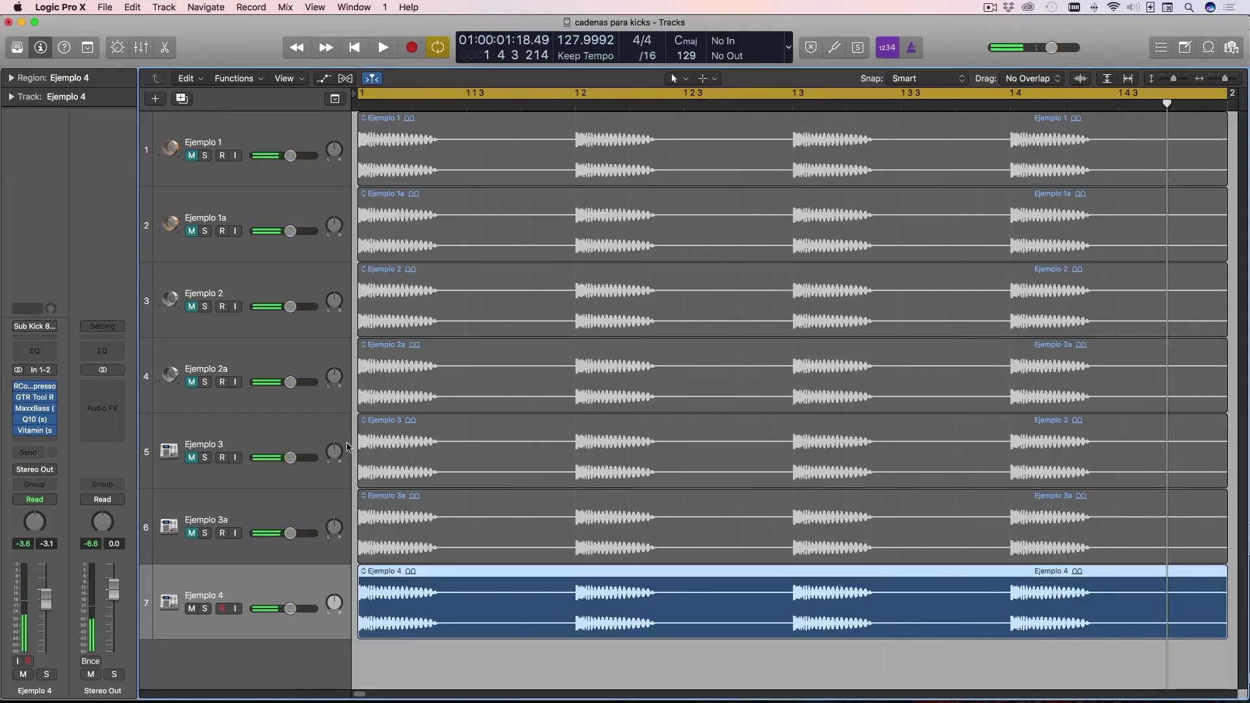